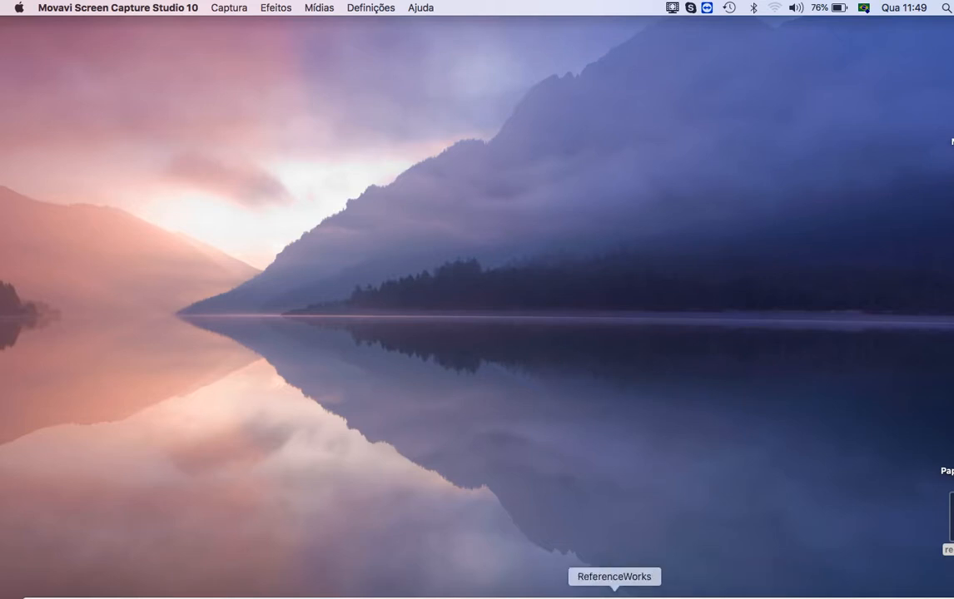
# Step: Open ReferenceWorks and enter "delusion" as the search text in the untitled search document
pyautogui.click(614, 593)
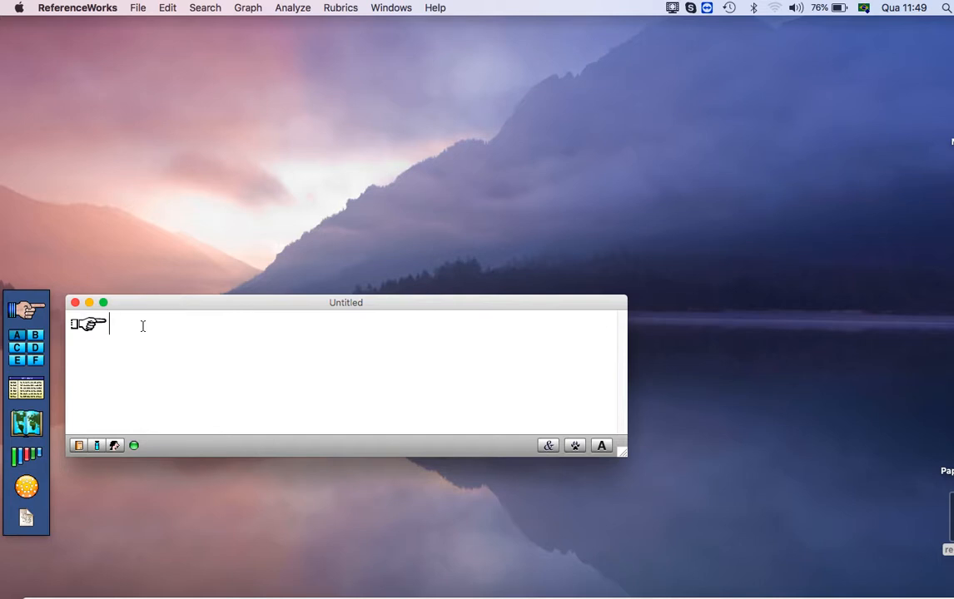
pyautogui.write('delusion')
# Step: Set the font size of the search text to 36
pyautogui.moveTo(179, 325); pyautogui.dragTo(163, 338)
pyautogui.tripleClick(141, 324)
pyautogui.click(138, 7)
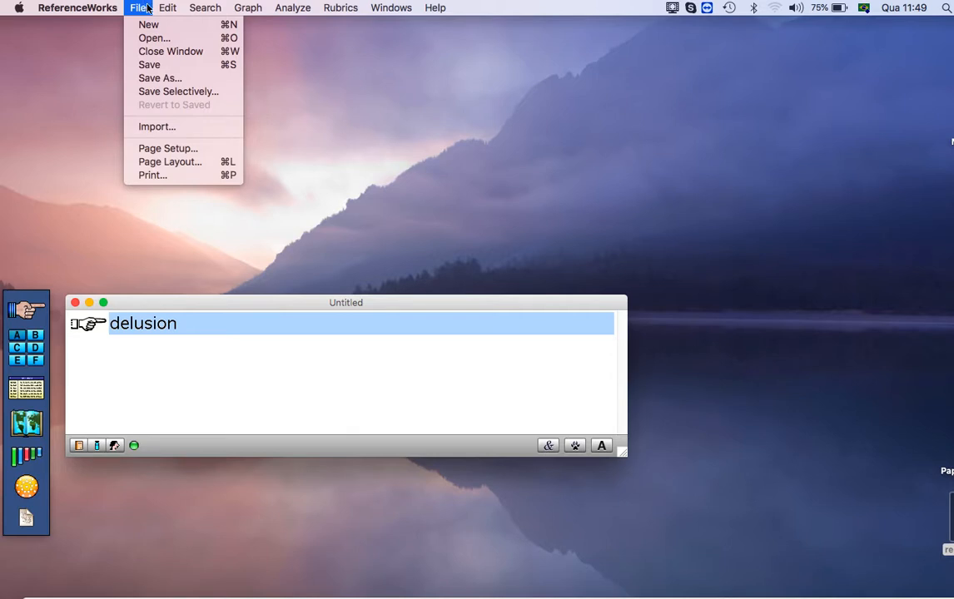
pyautogui.moveTo(168, 11)
pyautogui.moveTo(188, 179)
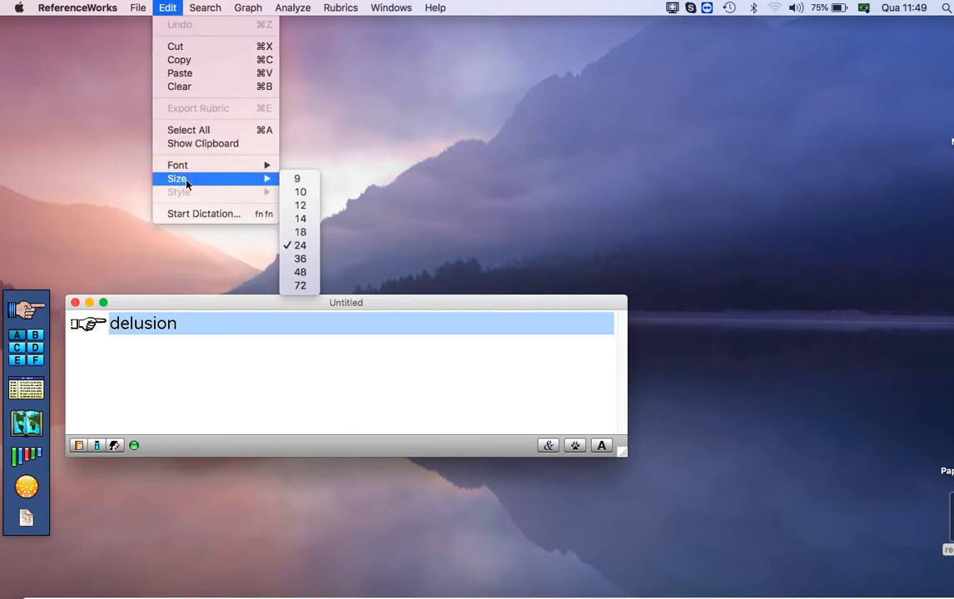
pyautogui.click(302, 258)
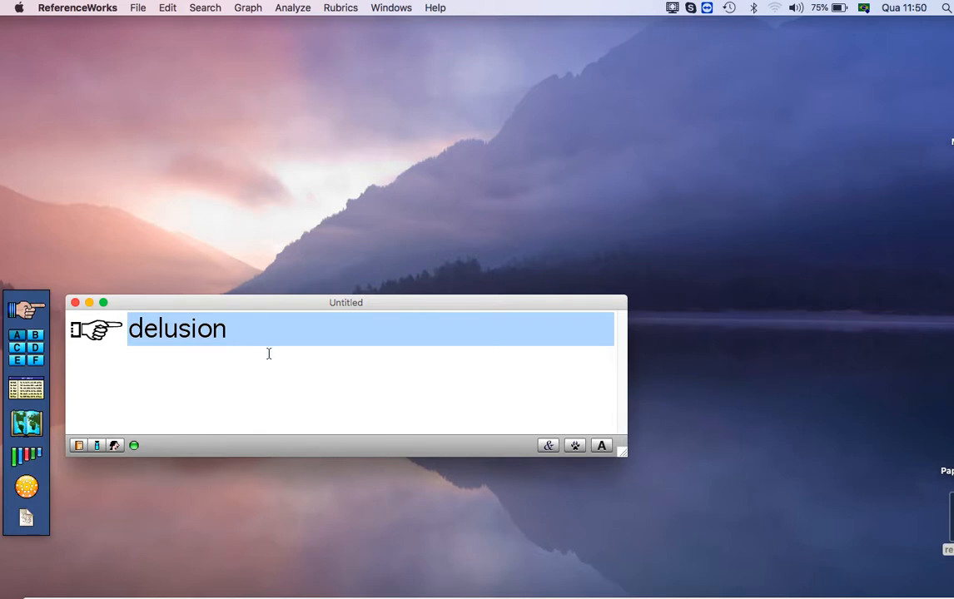
pyautogui.click(265, 327)
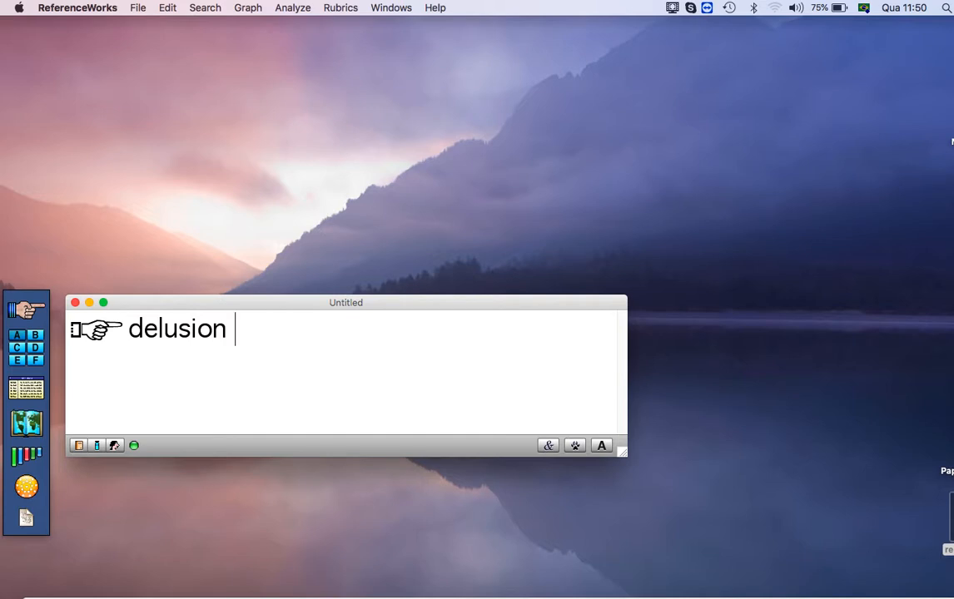
# Step: Replace the search text with "dream animal" and run the search to view its references
pyautogui.press('BackSpace')
pyautogui.press('BackSpace')
pyautogui.press('BackSpace')
pyautogui.press('BackSpace')
pyautogui.press('BackSpace')
pyautogui.press('BackSpace')
pyautogui.press('BackSpace')
pyautogui.press('BackSpace')
pyautogui.write('de')
pyautogui.press('BackSpace')
pyautogui.write('ream')
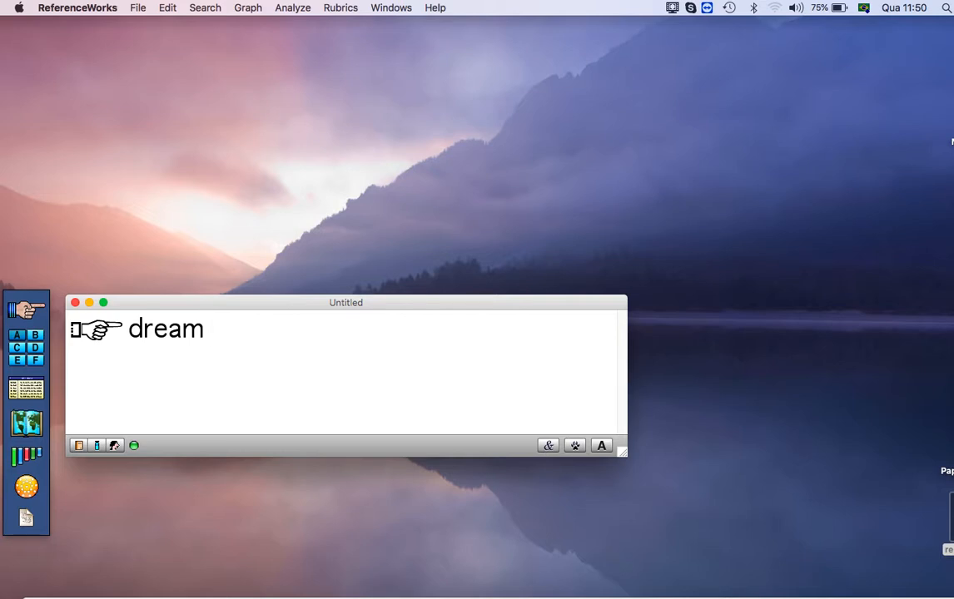
pyautogui.write(' animal')
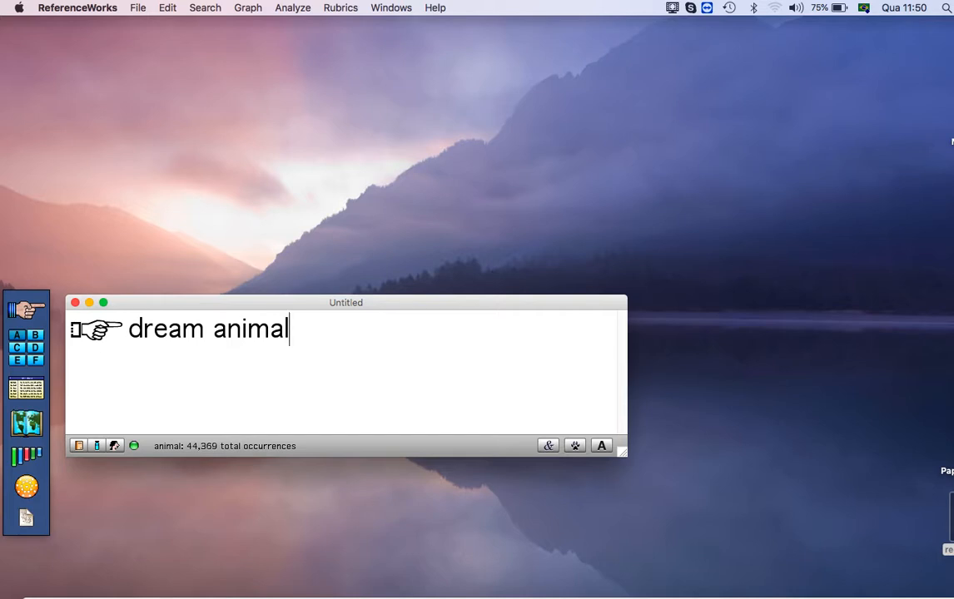
pyautogui.press('Return')
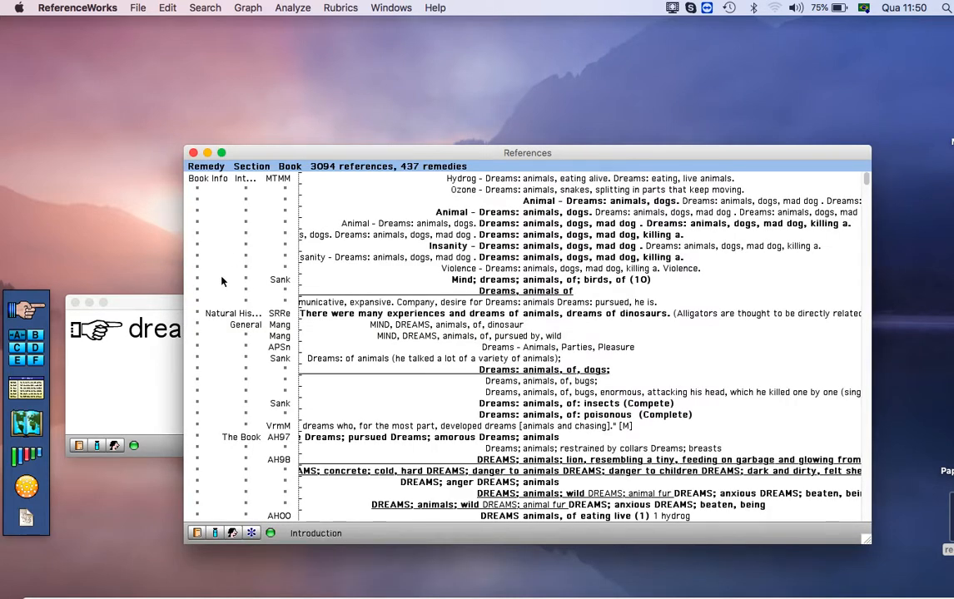
pyautogui.click(168, 356)
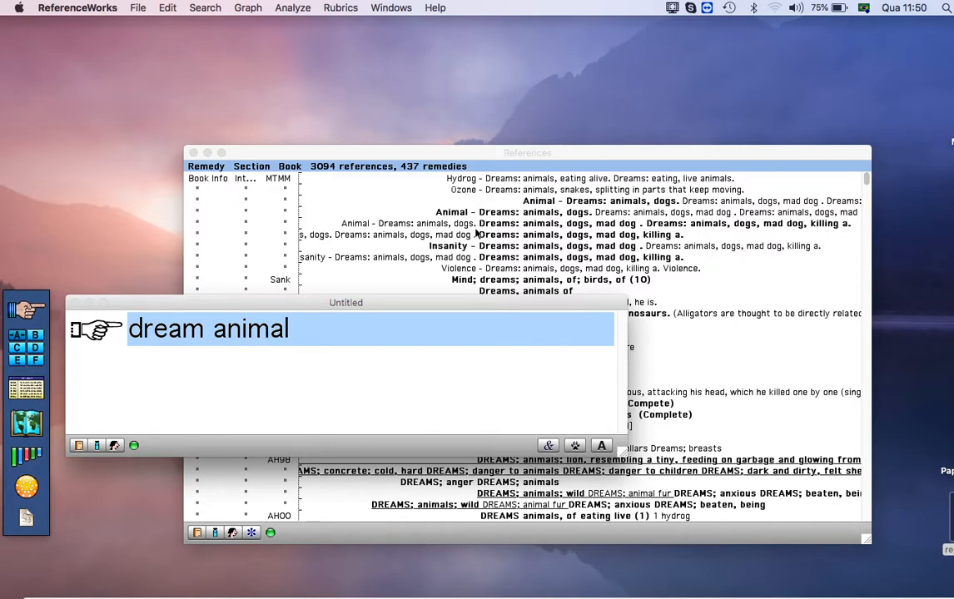
pyautogui.click(513, 199)
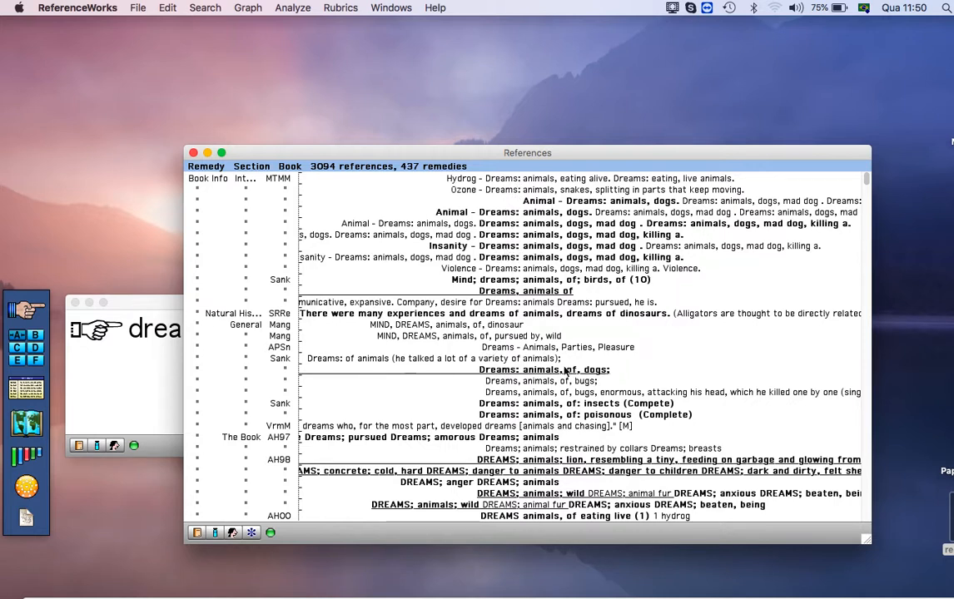
# Step: Search for "dream" within five words of "animal" by putting the proximity operator 5 between the two words
pyautogui.click(137, 363)
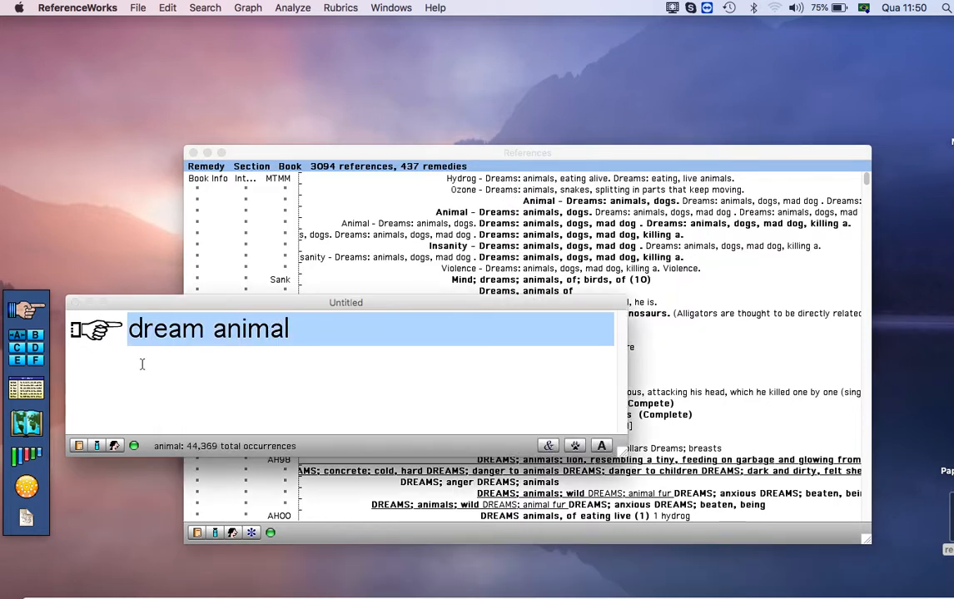
pyautogui.click(213, 331)
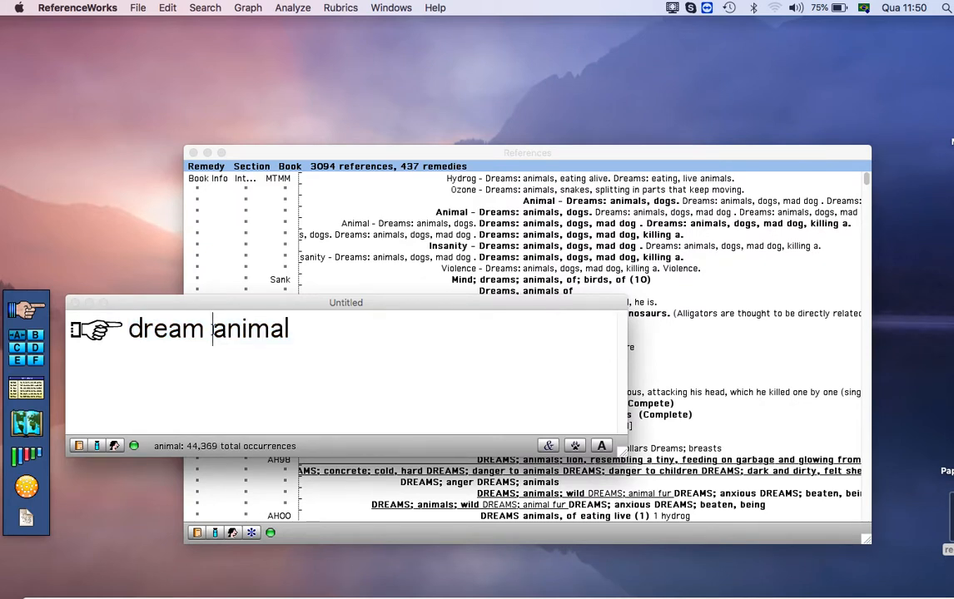
pyautogui.press('BackSpace')
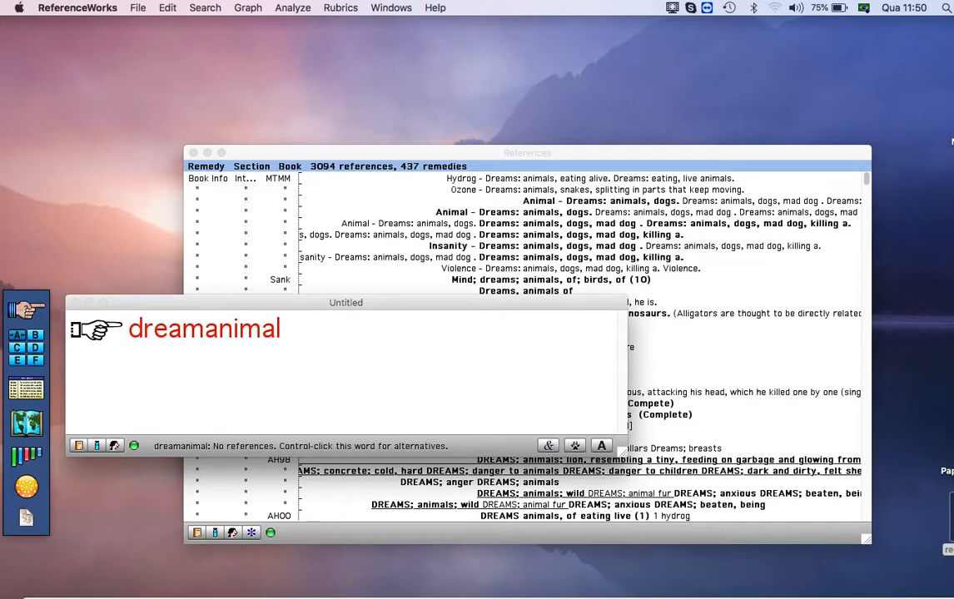
pyautogui.write('5')
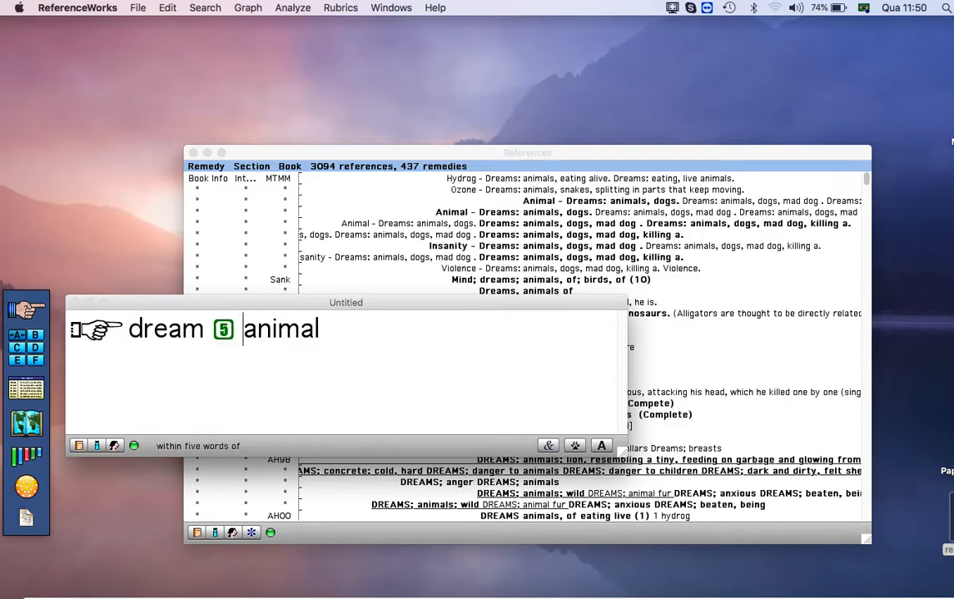
pyautogui.press('Return')
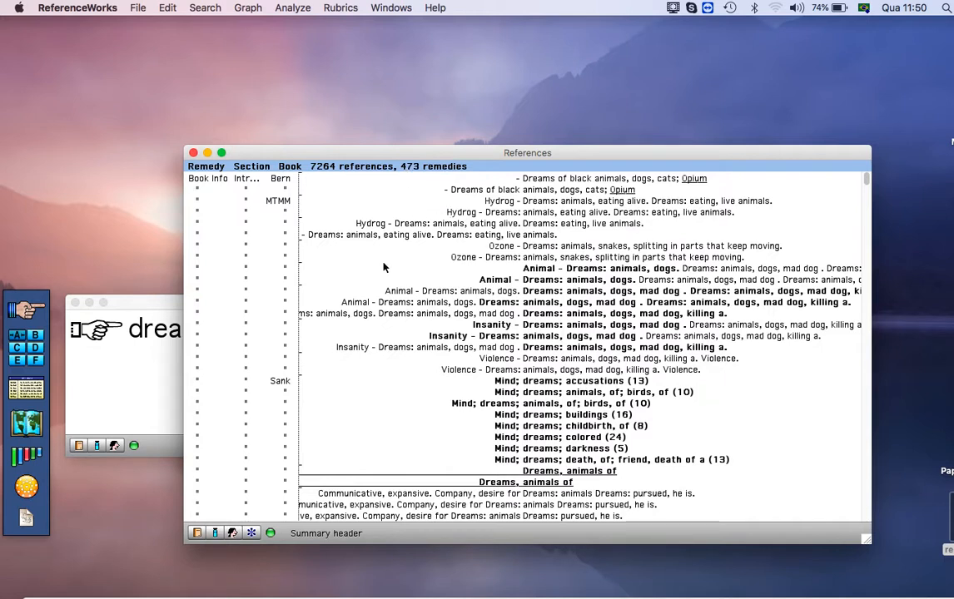
# Step: Replace the whole query with "fear dog" and run the search
pyautogui.click(163, 384)
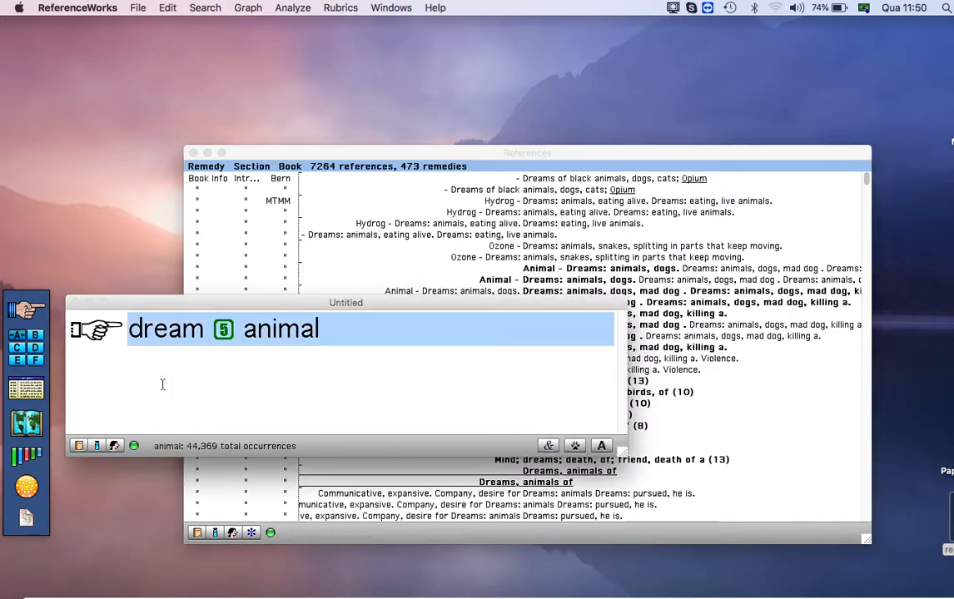
pyautogui.click(305, 333)
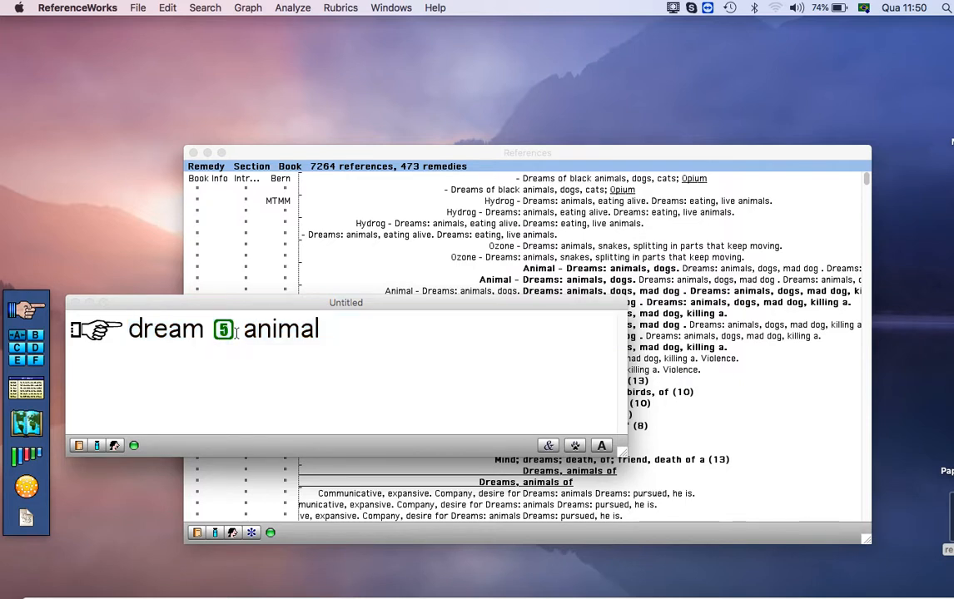
pyautogui.moveTo(324, 333); pyautogui.dragTo(128, 329)
pyautogui.write('fa')
pyautogui.press('BackSpace')
pyautogui.write('ear dog')
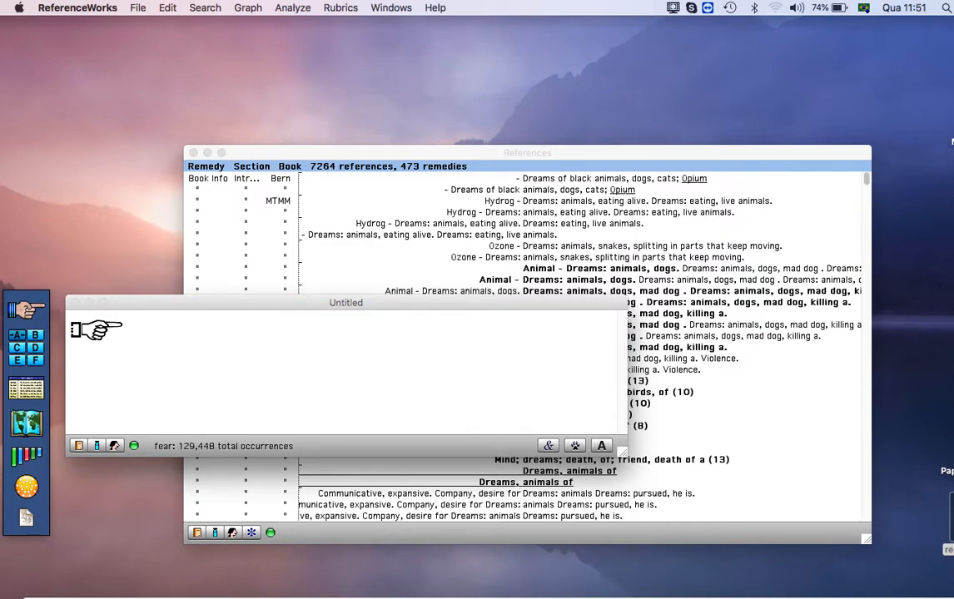
pyautogui.press('Return')
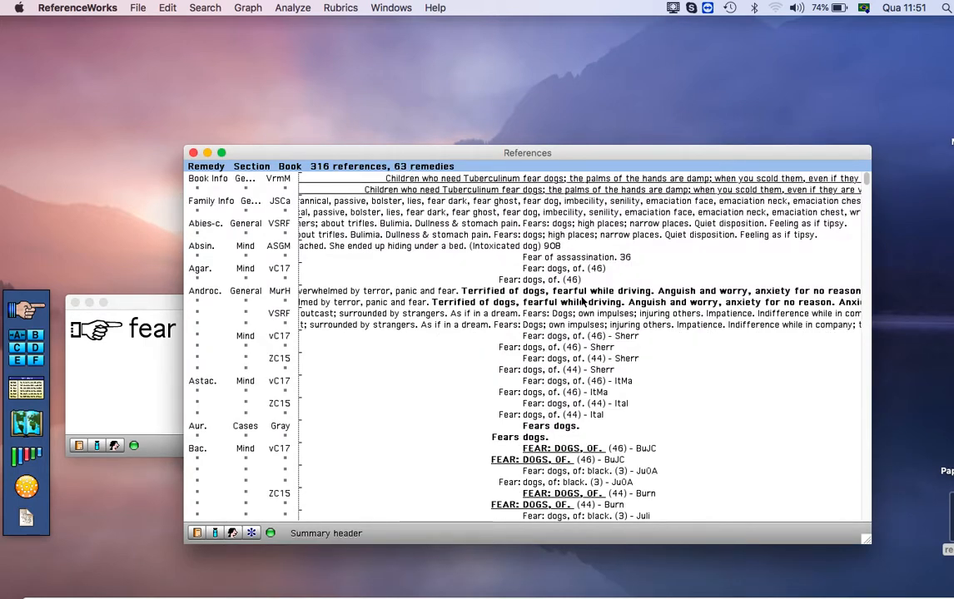
# Step: Insert the proximity operator 5 between "fear" and "dog" and run the search again
pyautogui.click(132, 387)
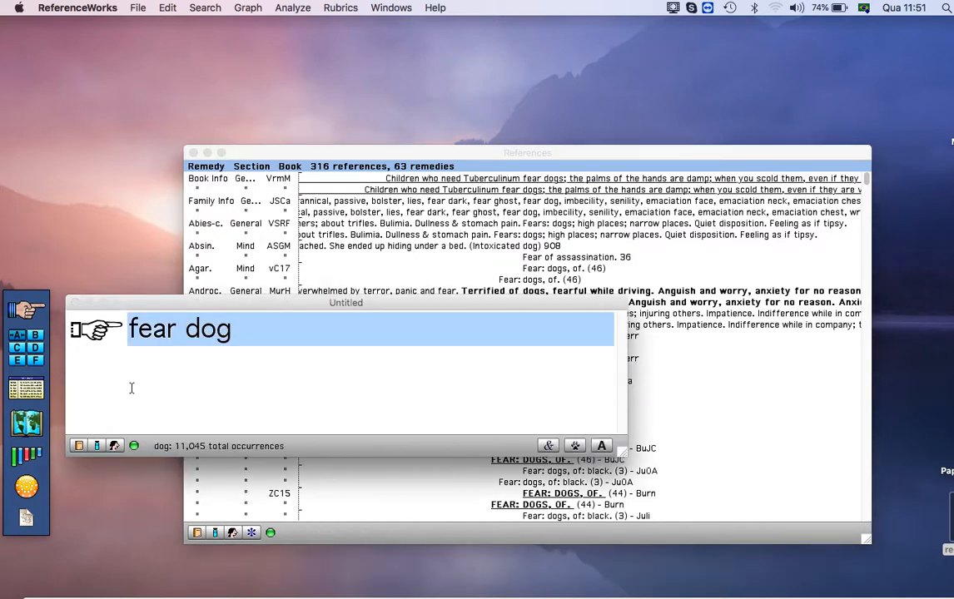
pyautogui.click(184, 332)
pyautogui.press('BackSpace')
pyautogui.write('5')
pyautogui.press('Return')
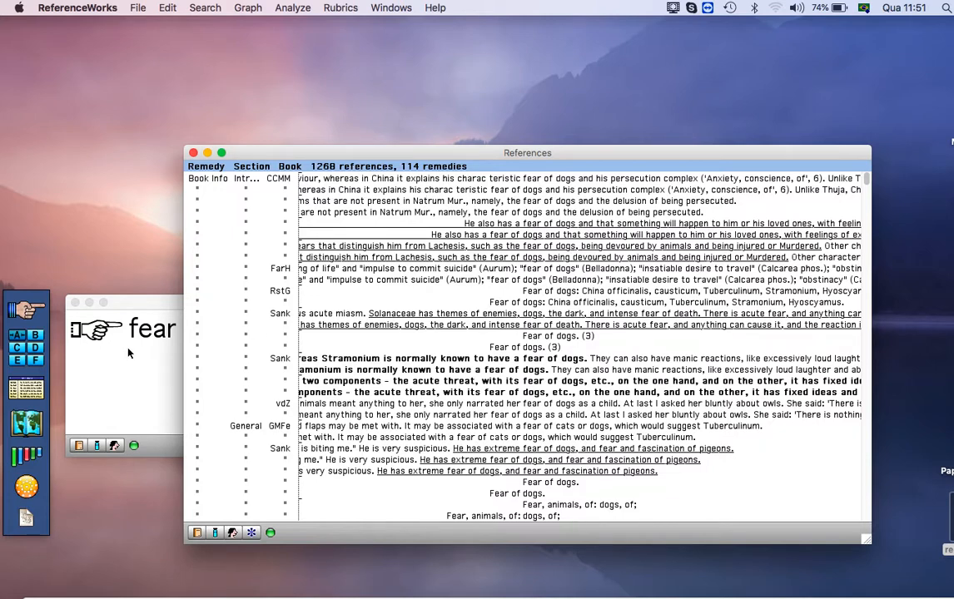
# Step: Clear the query from the search document and return to the References window
pyautogui.click(115, 311)
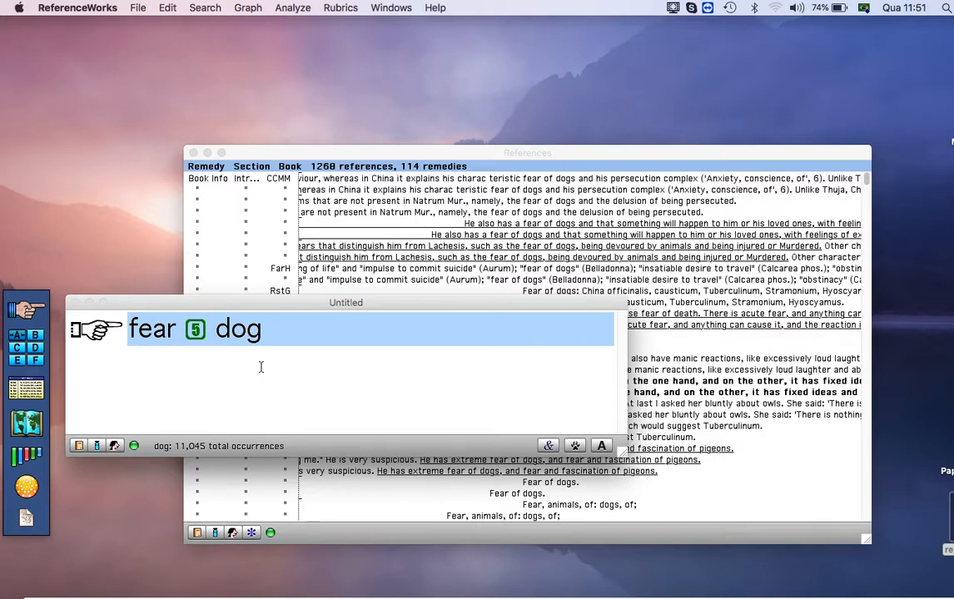
pyautogui.press('BackSpace')
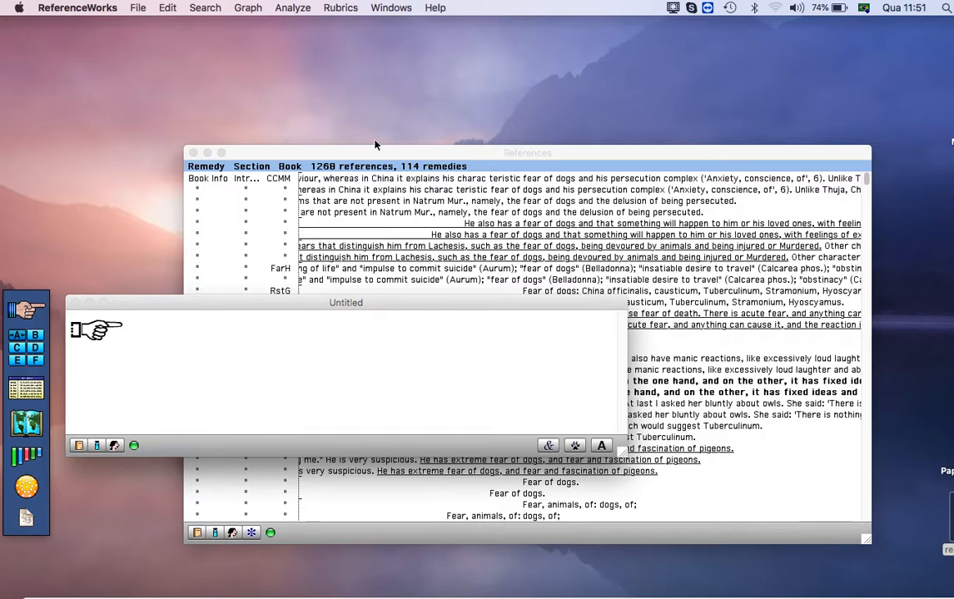
pyautogui.click(185, 242)
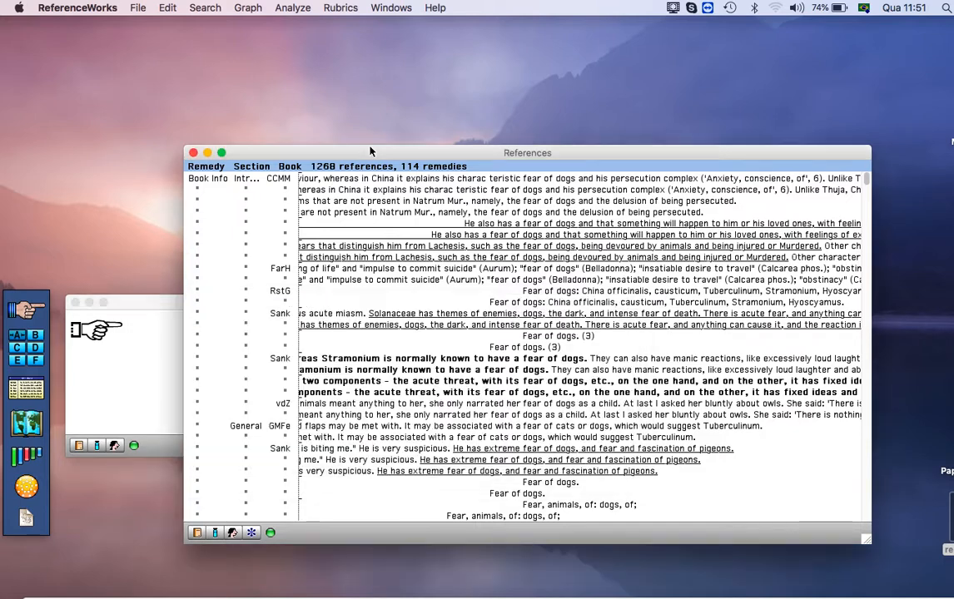
# Step: Delete all the saved search rubrics from Clipboard A and close the References and clipboard windows
pyautogui.click(15, 336)
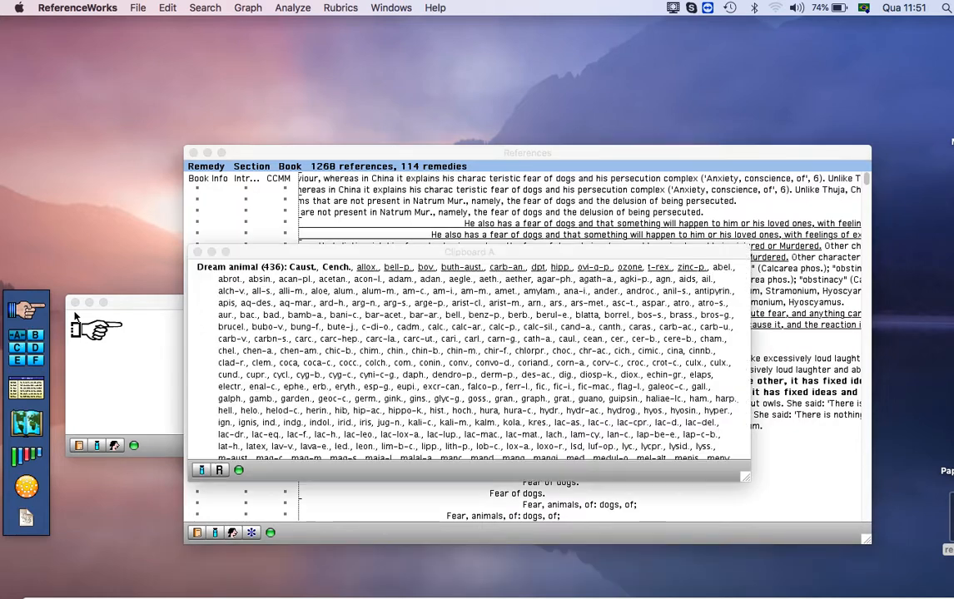
pyautogui.click(238, 269)
pyautogui.press('Down')
pyautogui.press('Down')
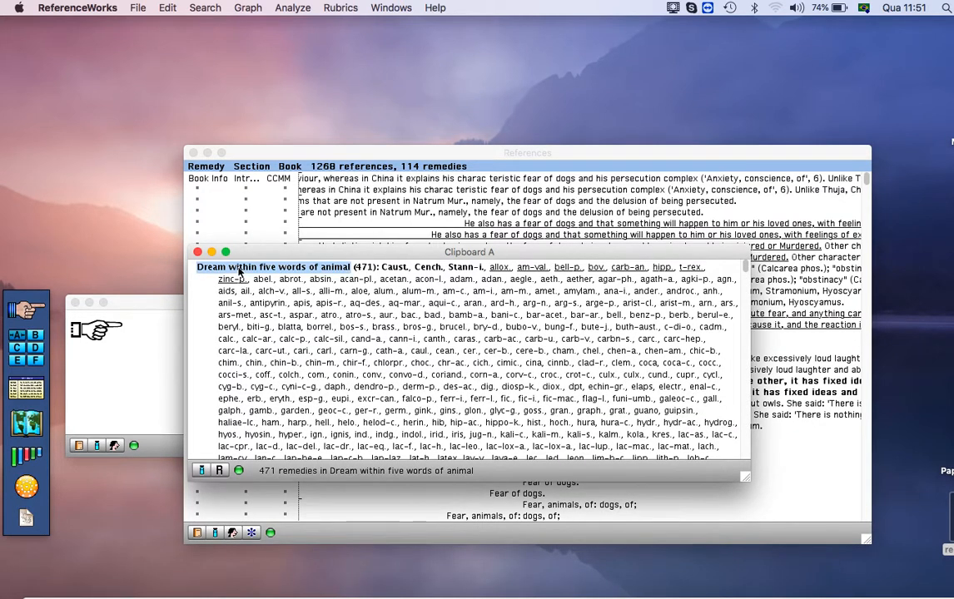
pyautogui.press('Delete')
pyautogui.click(239, 268)
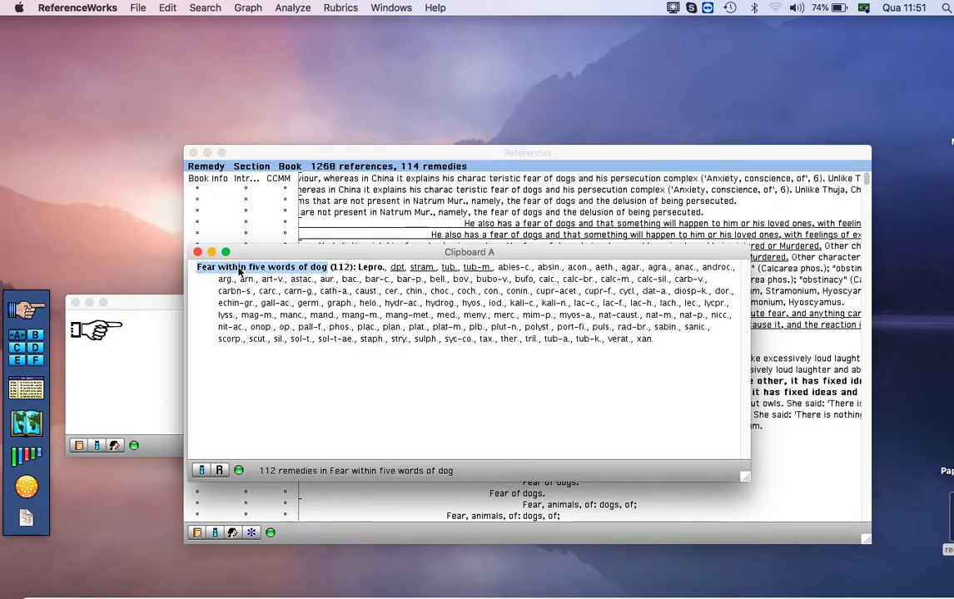
pyautogui.press('Delete')
pyautogui.click(192, 153)
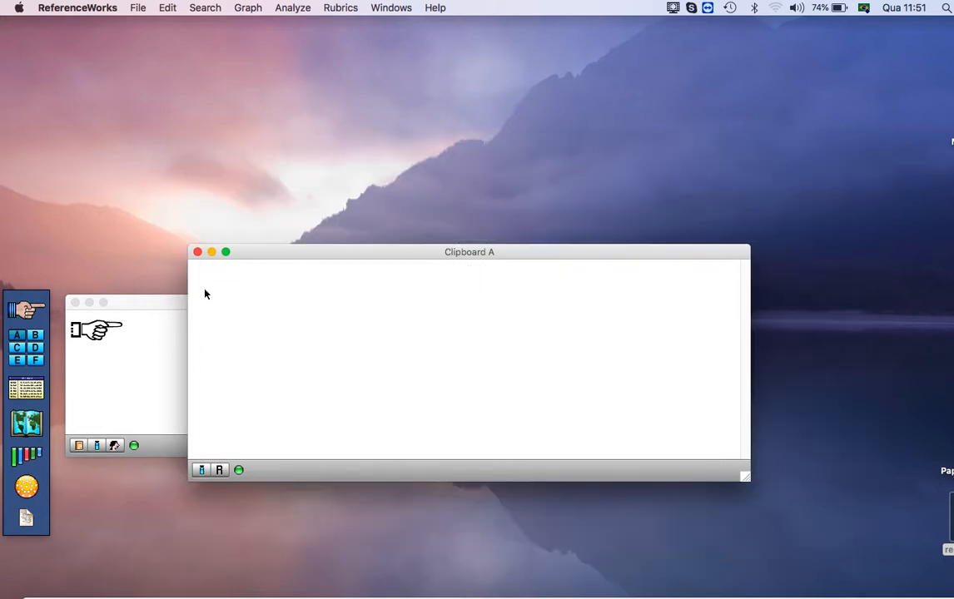
pyautogui.click(197, 253)
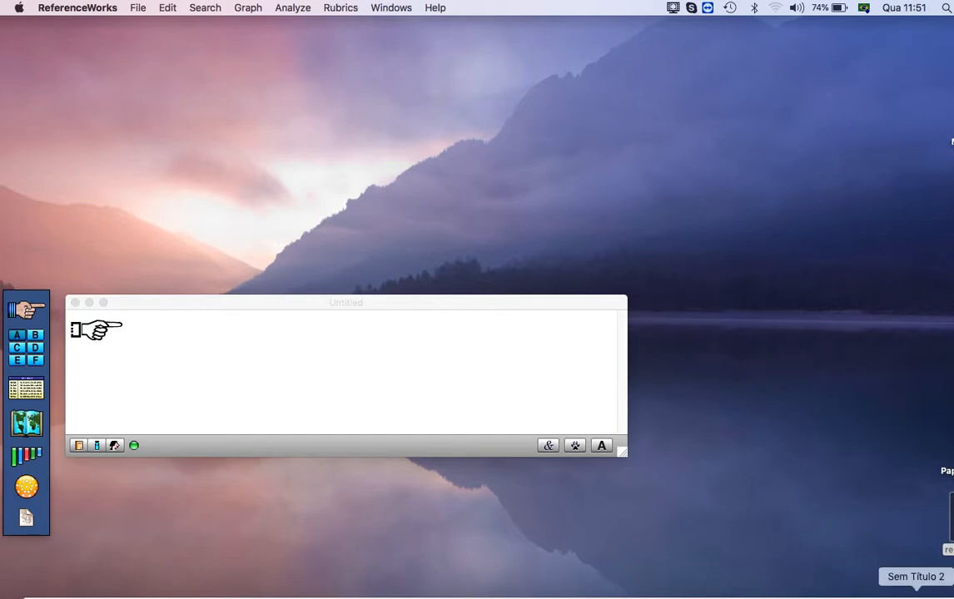
# Step: Switch to the Pages document Sem Título 2 and write "fear dog"
pyautogui.click(916, 593)
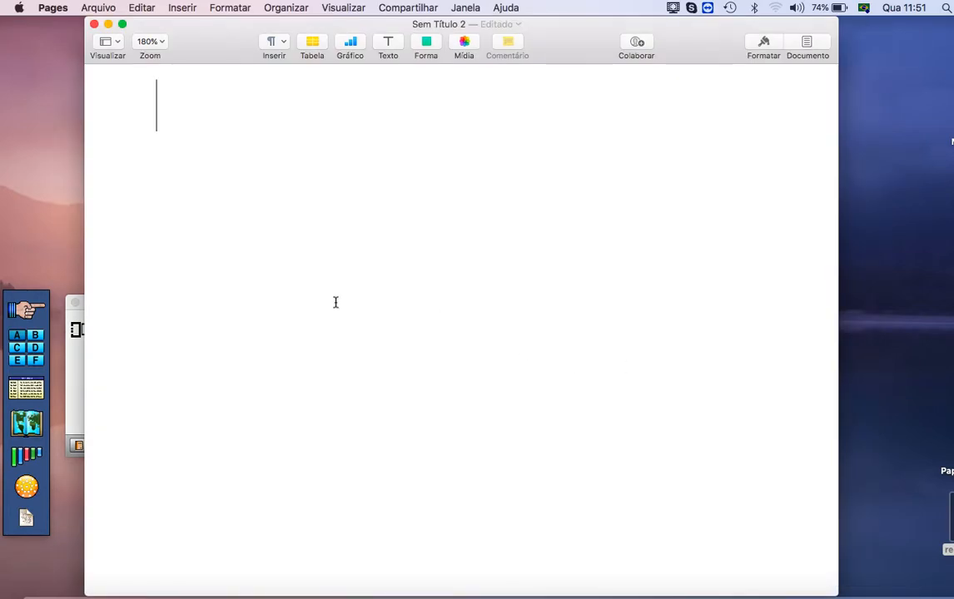
pyautogui.write('fear')
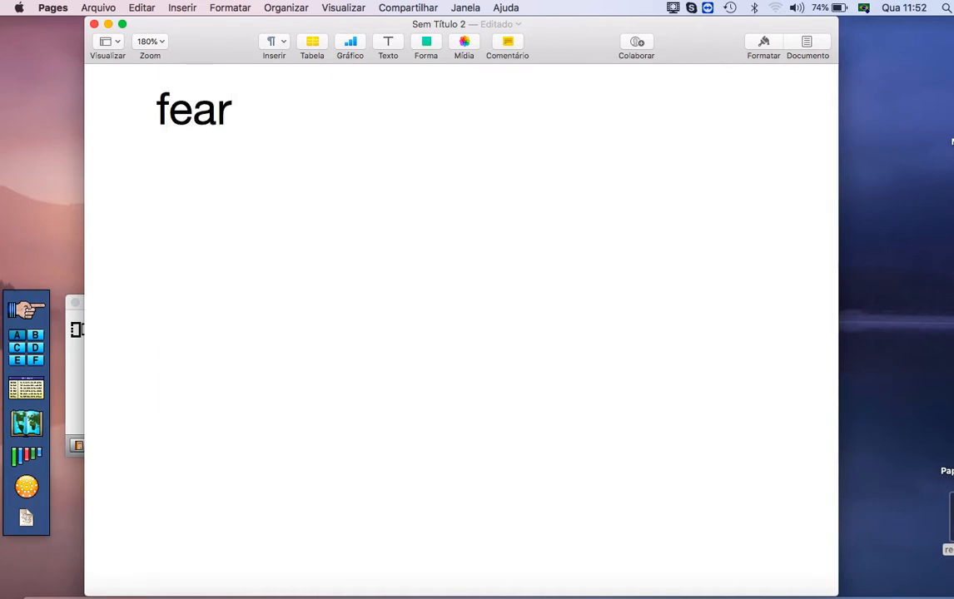
pyautogui.write(' dog')
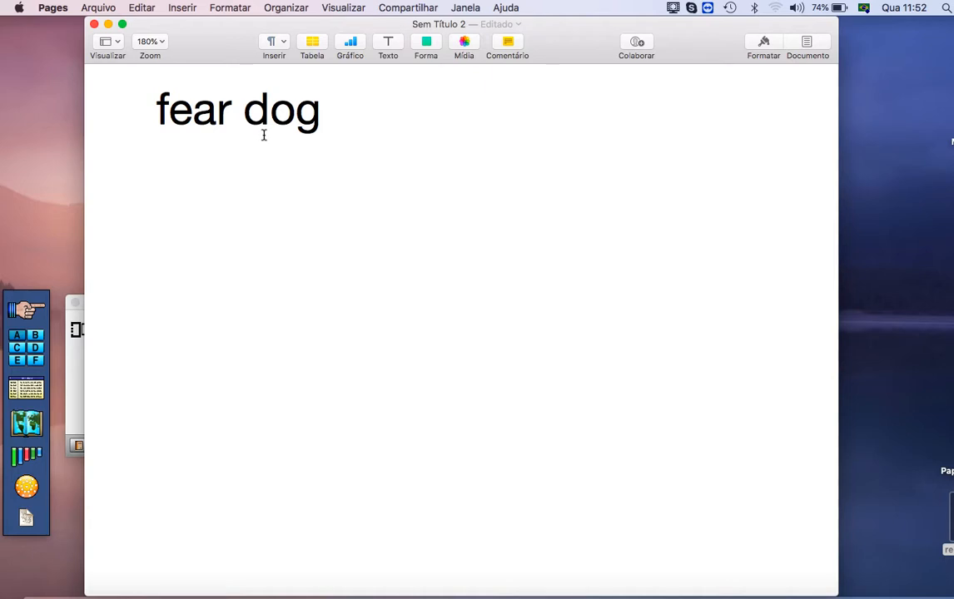
# Step: Insert "animals, cats and" between the two words so the line reads "fear animals, cats and dog"
pyautogui.click(241, 107)
pyautogui.write('animal')
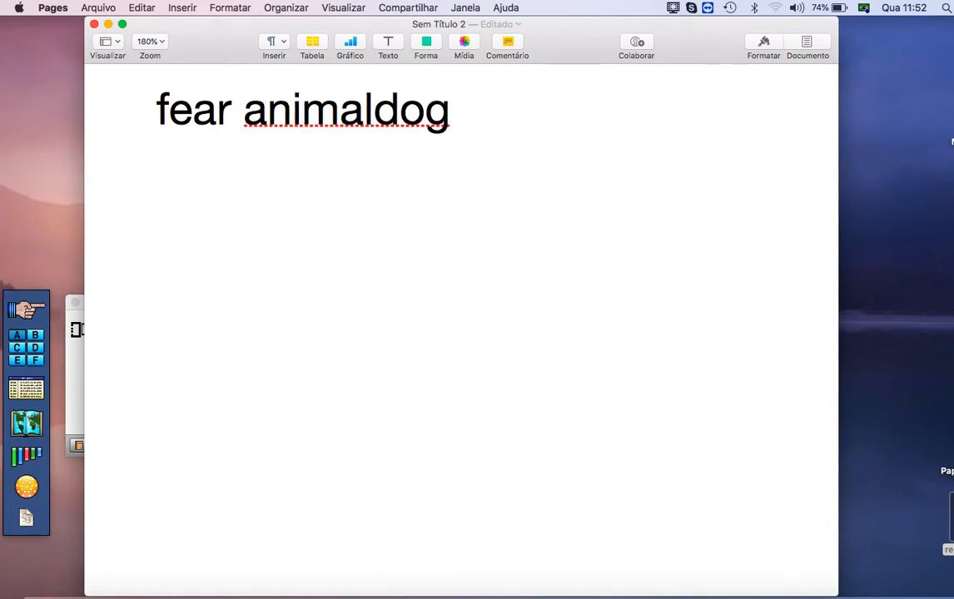
pyautogui.write('s')
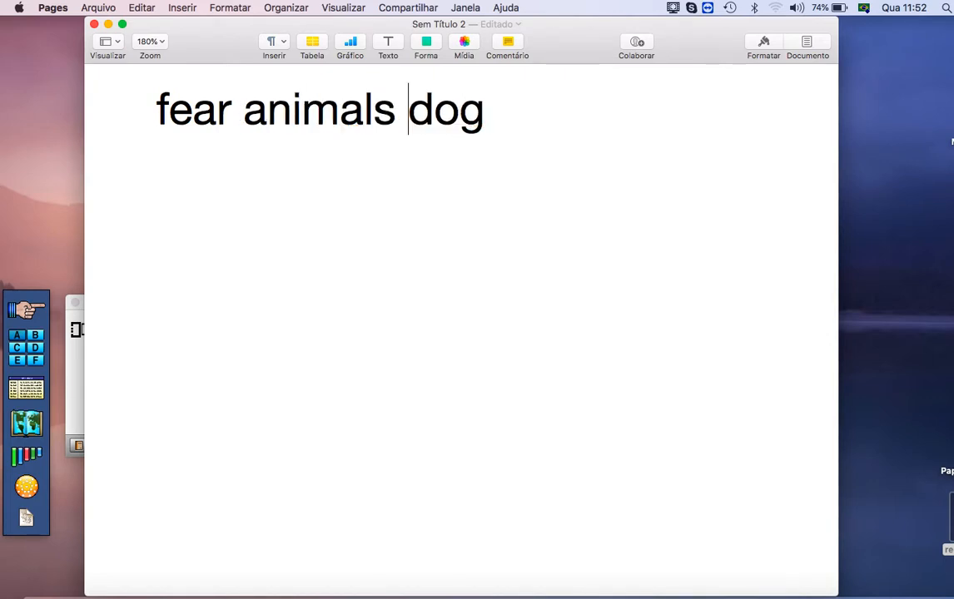
pyautogui.press('BackSpace')
pyautogui.write(', cats and')
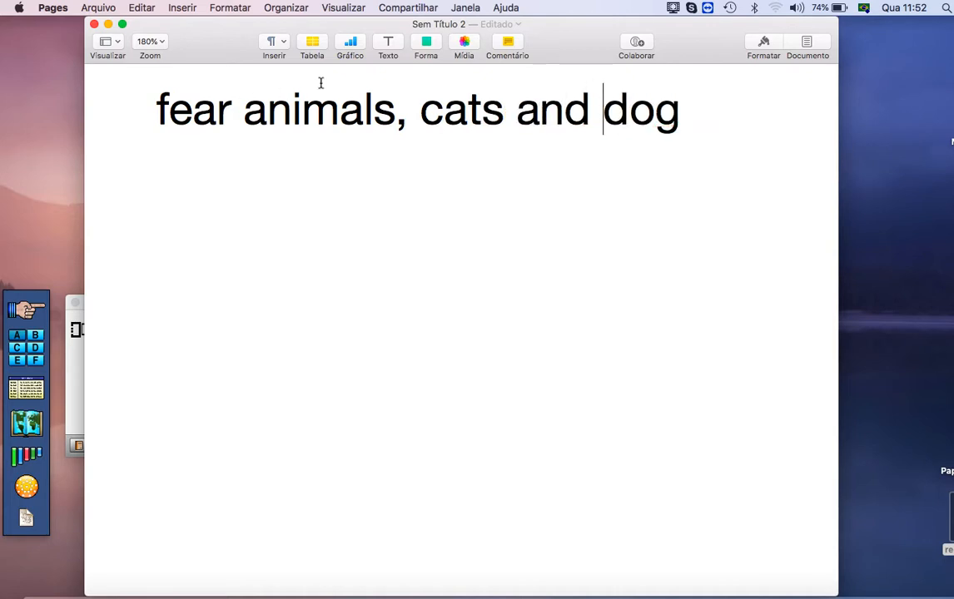
# Step: Make the last word plural so the line reads "fear animals, cats and dogs"
pyautogui.click(675, 112)
pyautogui.write('s')
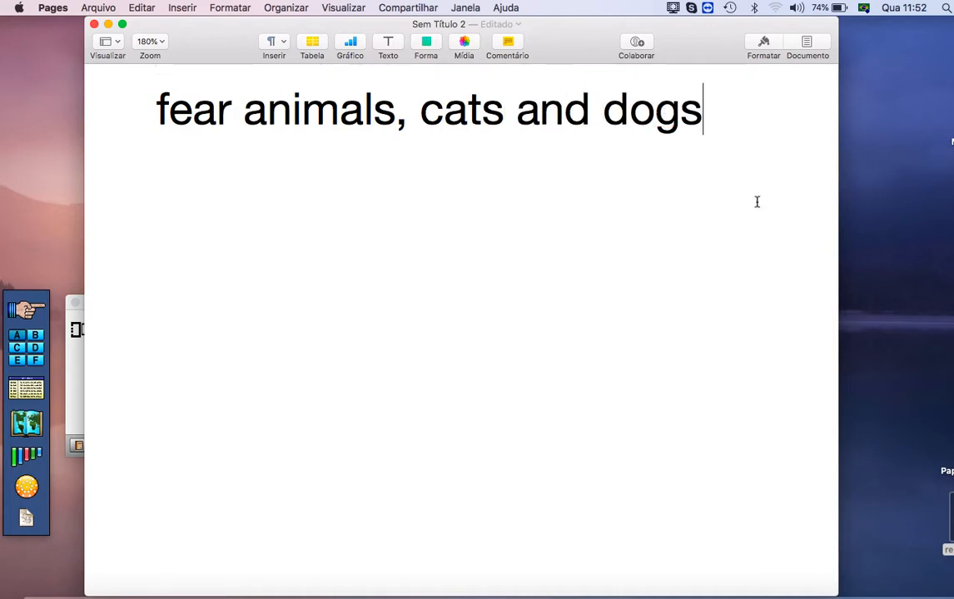
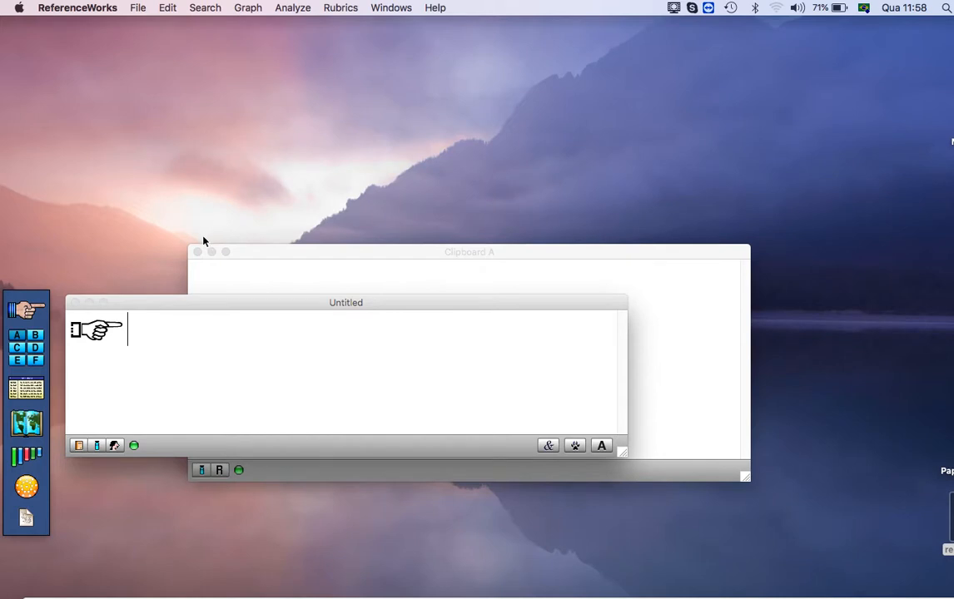
# Step: In ReferenceWorks, close Clipboard A and try searching for "delusion" within three words of "ghost" within three words of "dark"
pyautogui.click(197, 251)
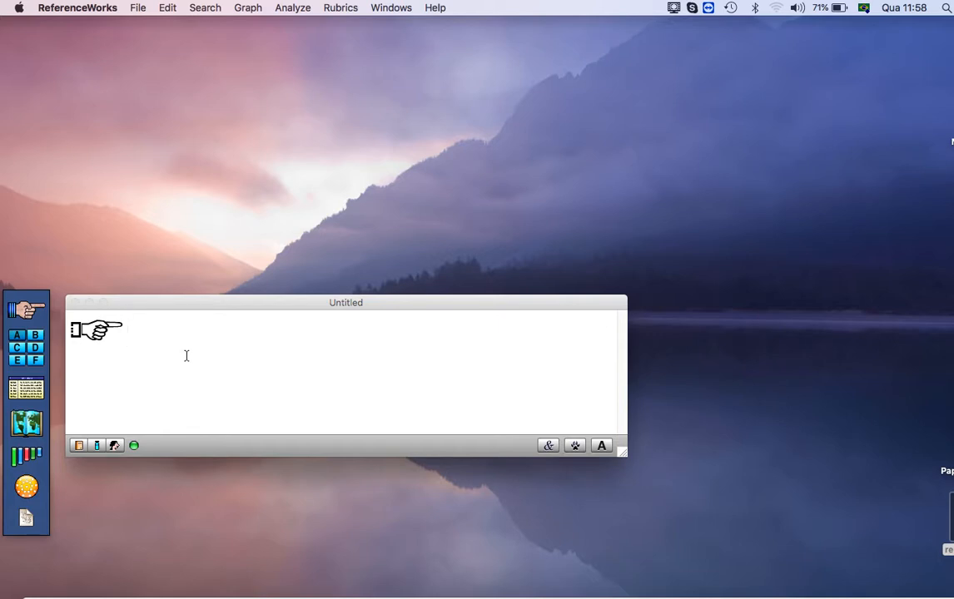
pyautogui.write('delusion')
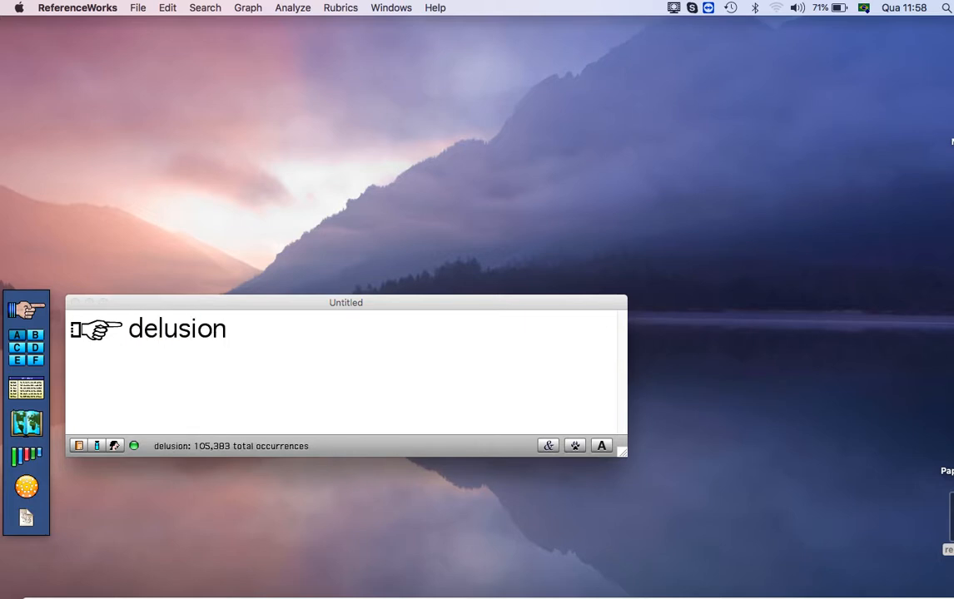
pyautogui.write('3')
pyautogui.press('Escape')
pyautogui.write('ghost 3 dark')
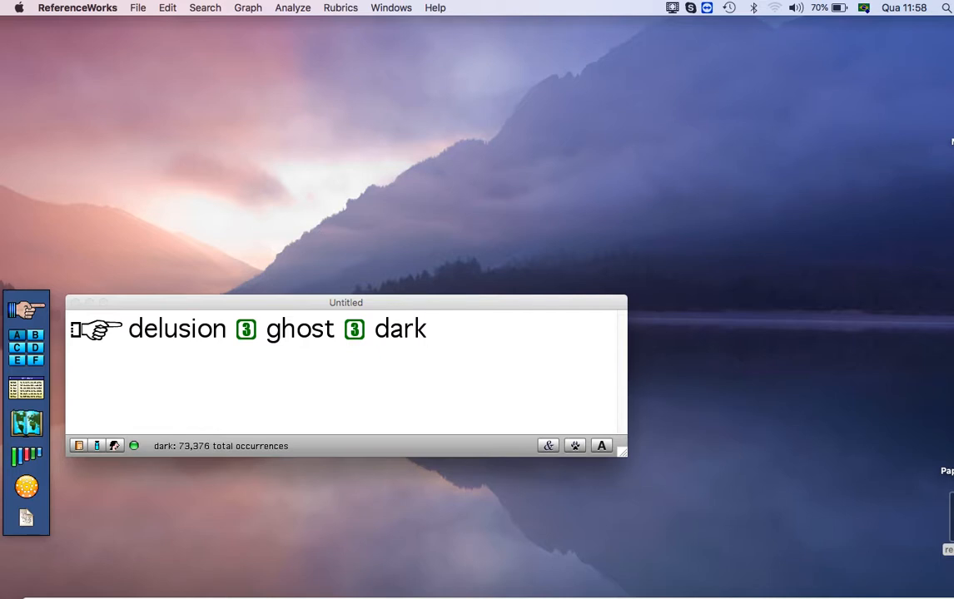
pyautogui.press('Return')
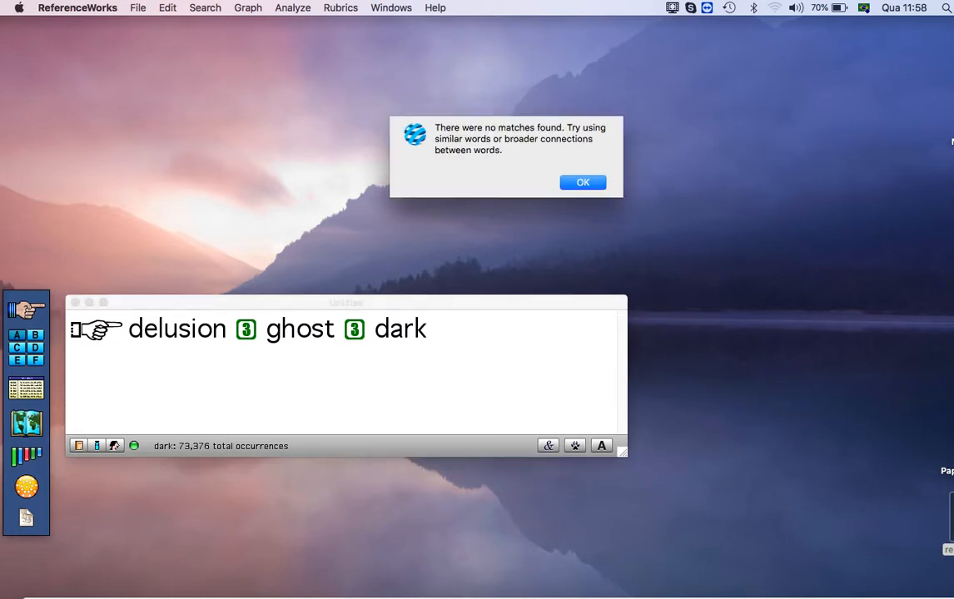
pyautogui.click(582, 181)
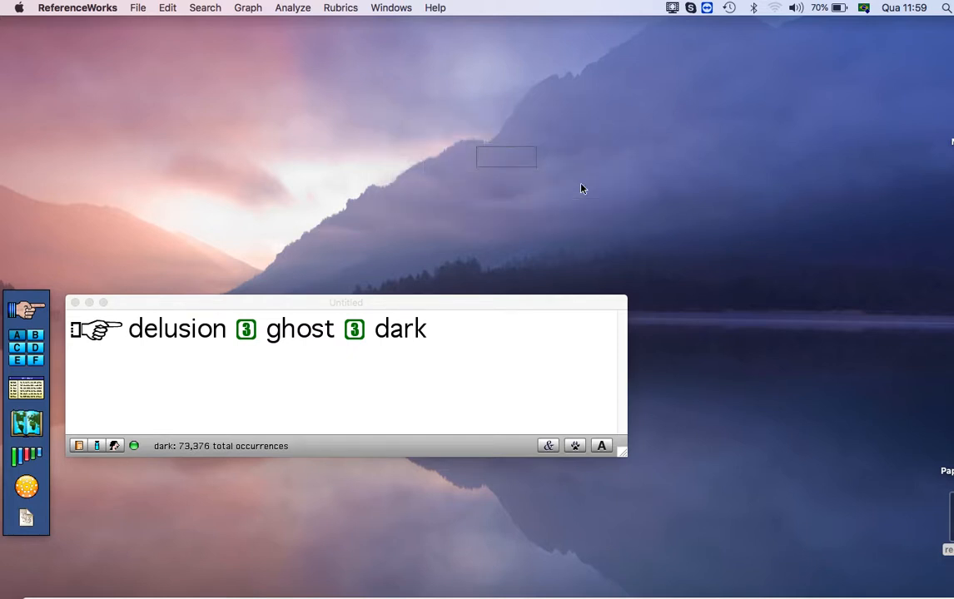
# Step: Replace both three-word operators with the same-sentence operator (SEN) and search for delusion, ghost and dark
pyautogui.click(260, 330)
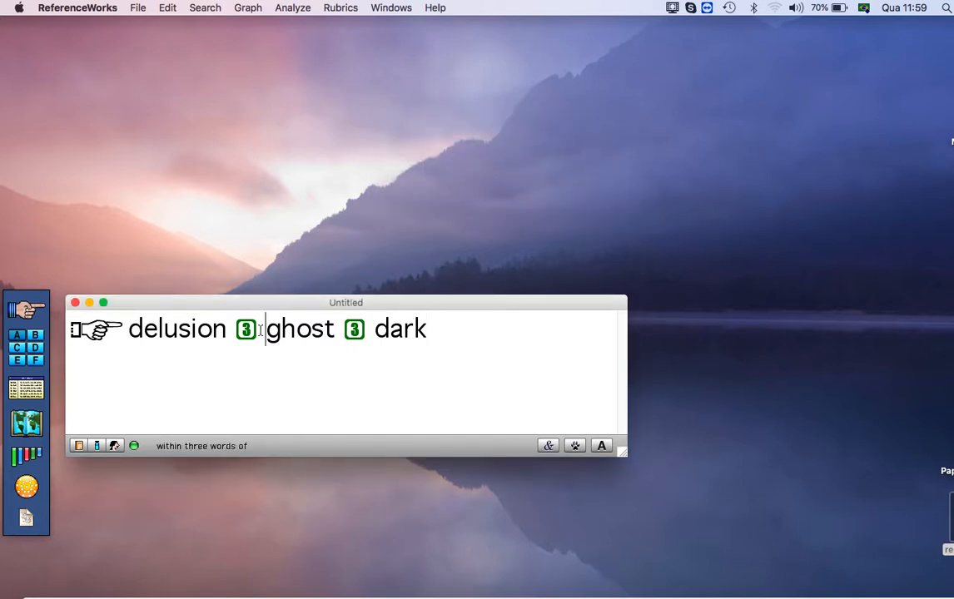
pyautogui.press('BackSpace')
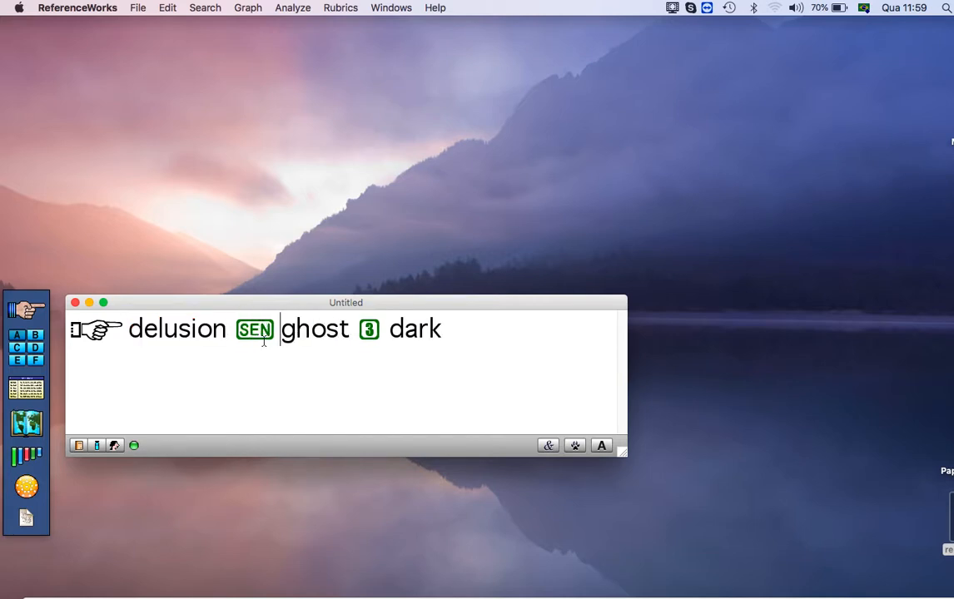
pyautogui.click(382, 330)
pyautogui.press('BackSpace')
pyautogui.write('.')
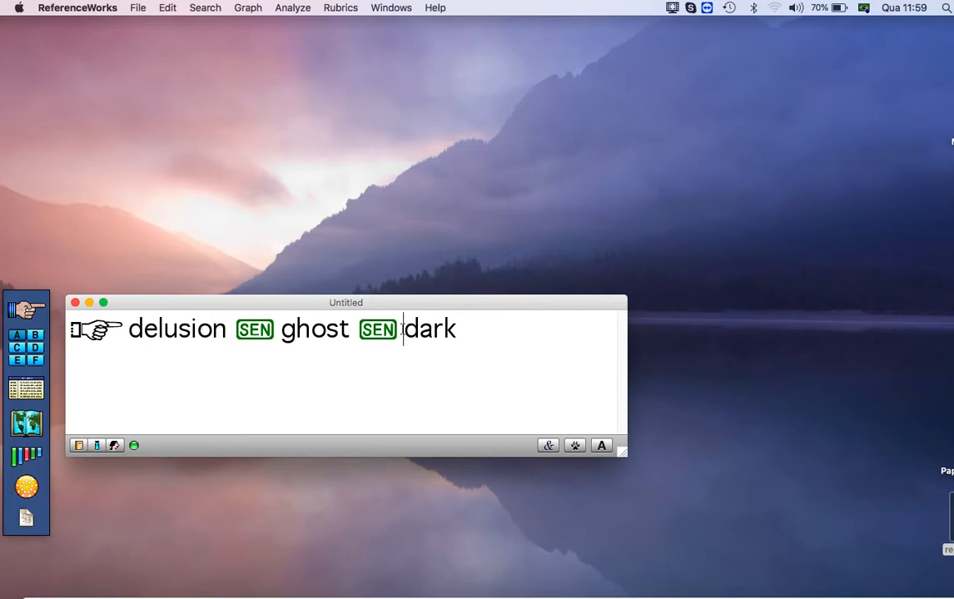
pyautogui.press('BackSpace')
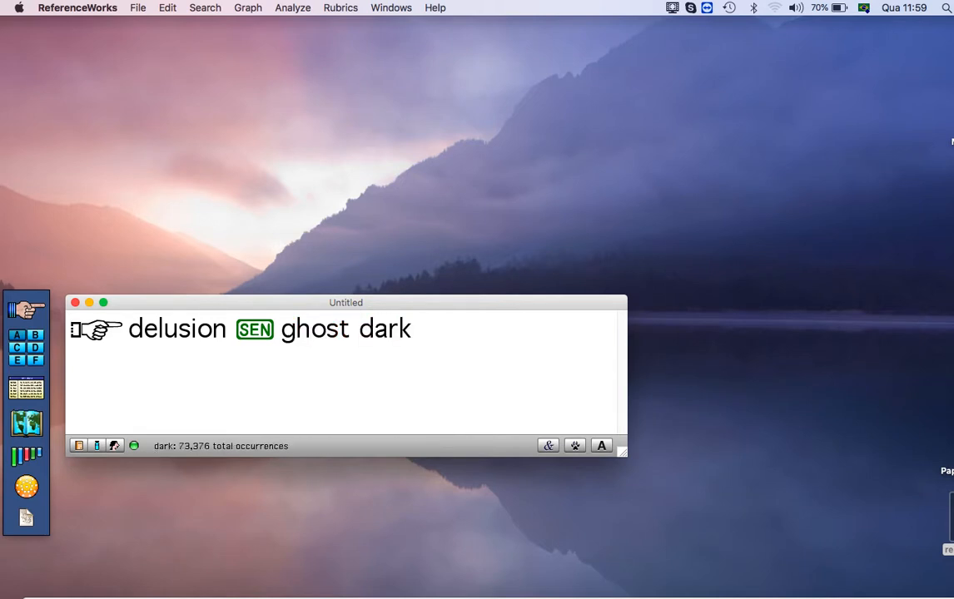
pyautogui.click(510, 333)
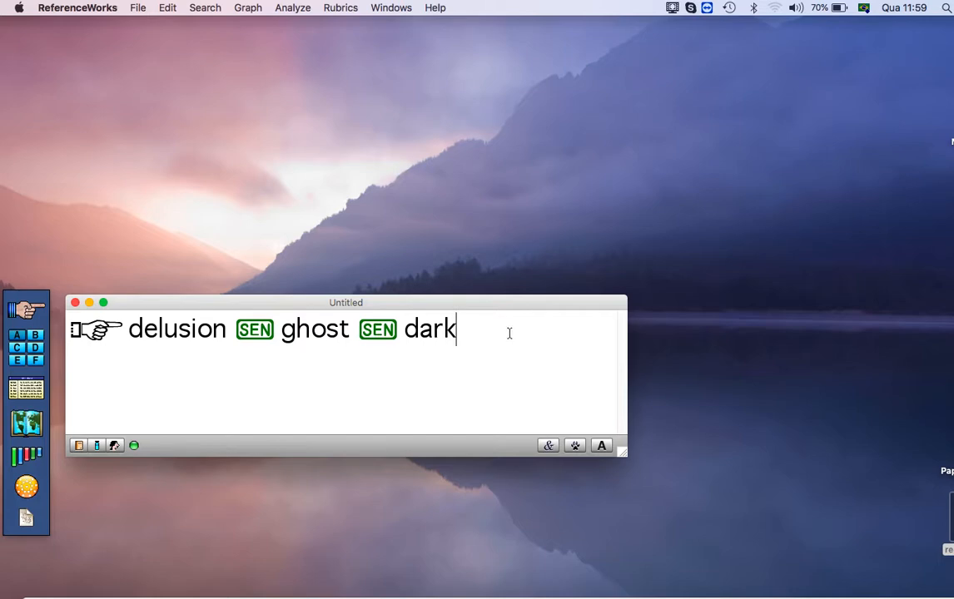
pyautogui.press('Return')
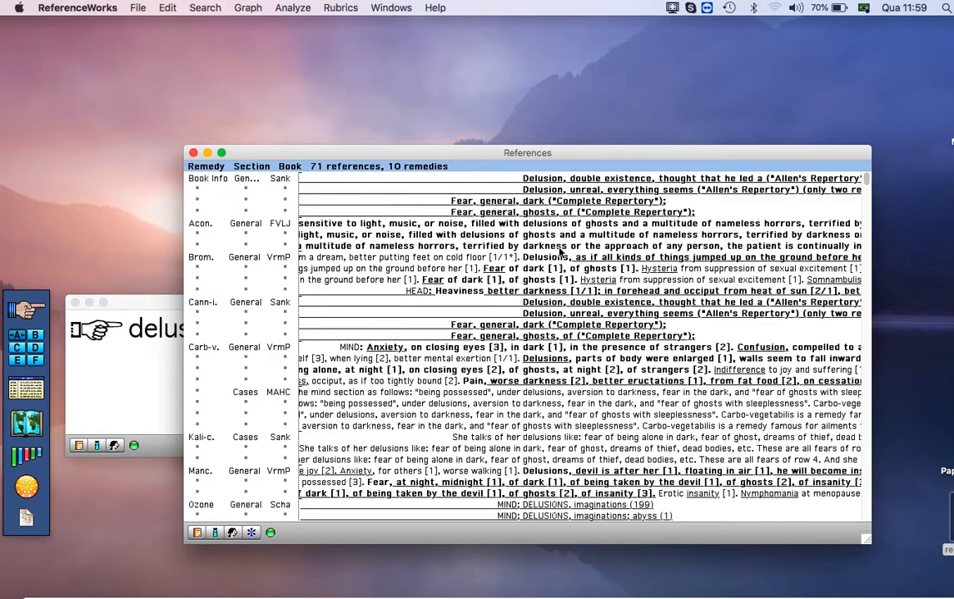
# Step: Replace "delusion" with "fear" in the query and run the same-sentence search with ghost and dark
pyautogui.click(138, 379)
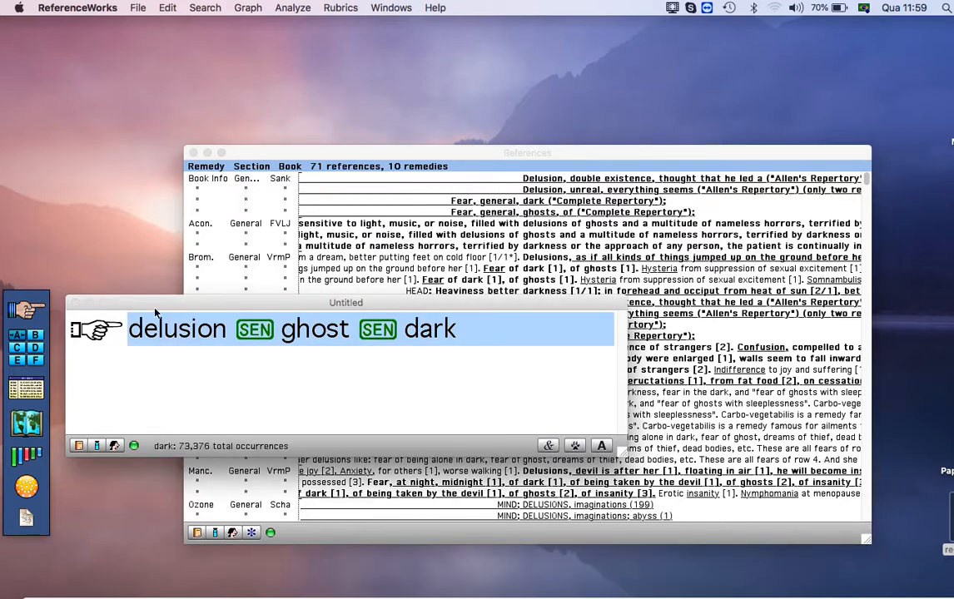
pyautogui.doubleClick(212, 337)
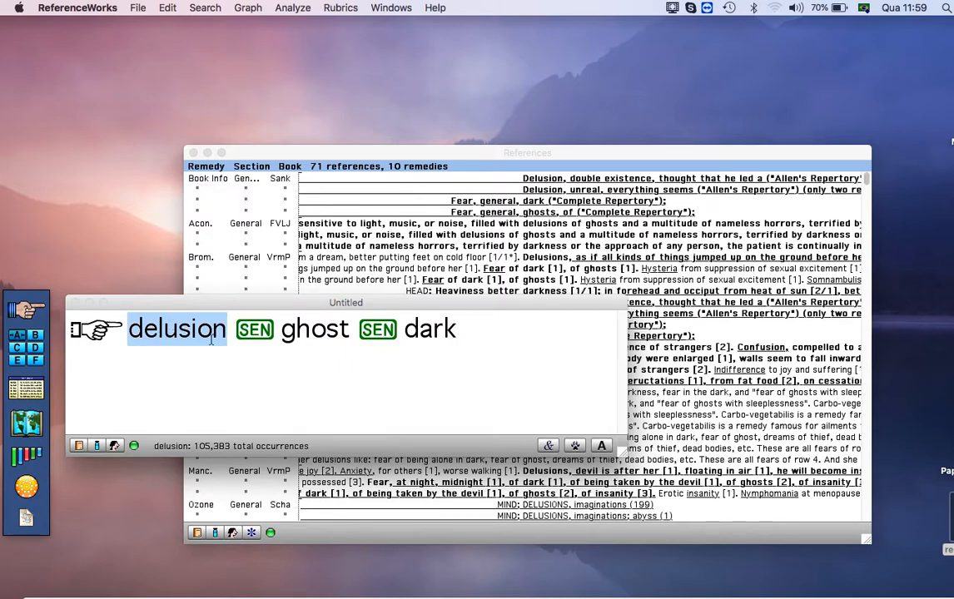
pyautogui.write('fear')
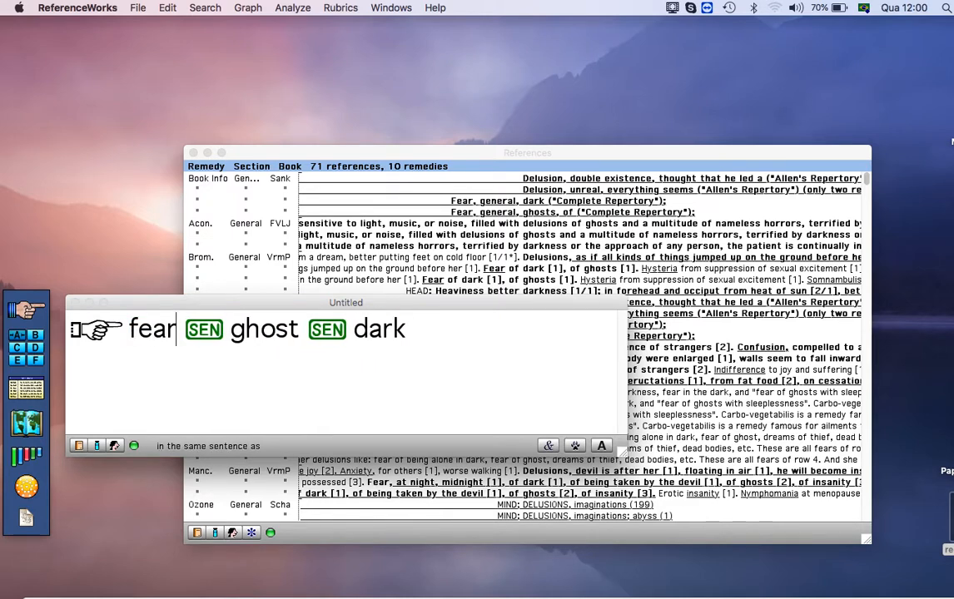
pyautogui.press('Return')
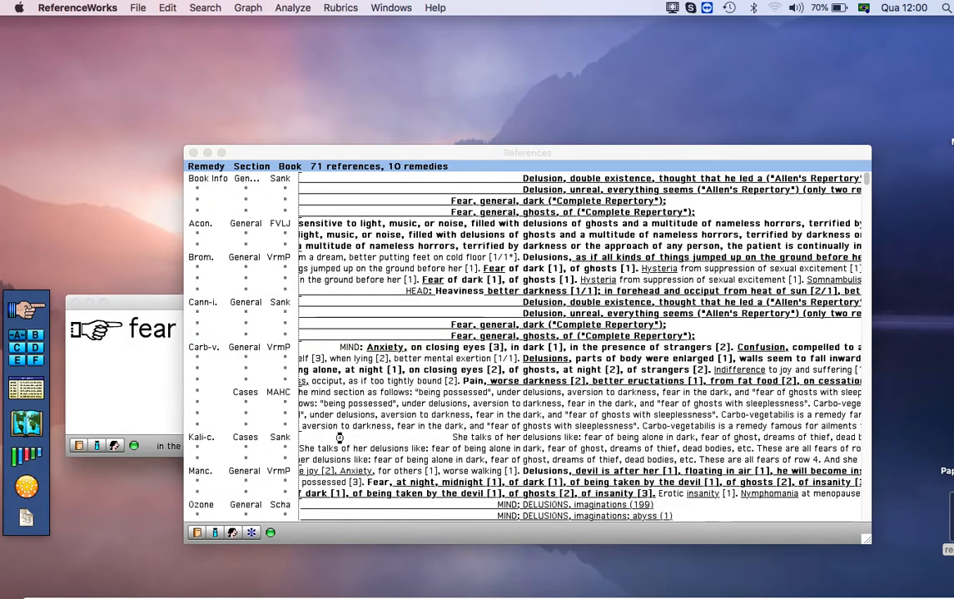
# Step: Clear the fear, ghost and dark query from the search document and close the References and Clipboard A windows
pyautogui.click(101, 397)
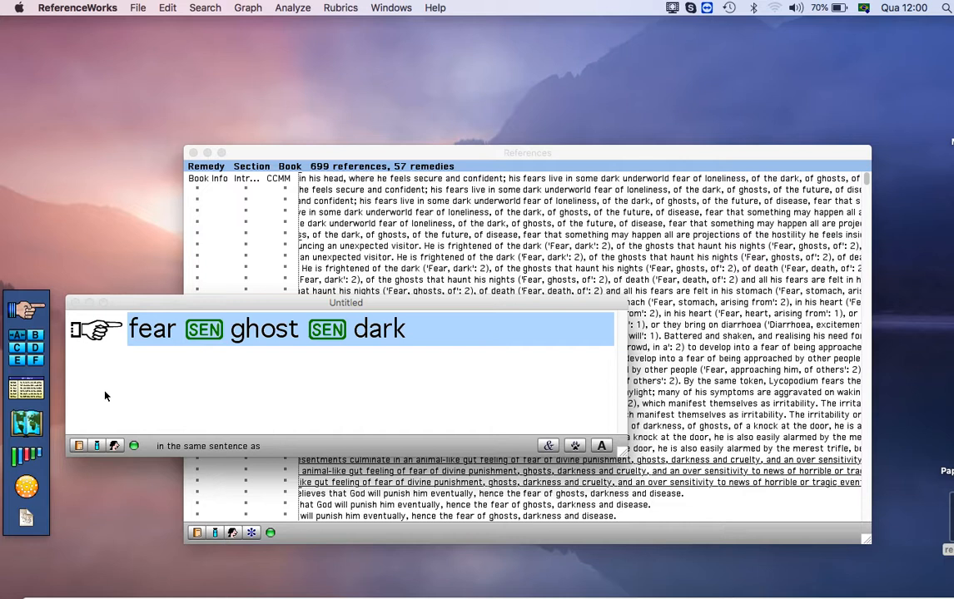
pyautogui.click(420, 347)
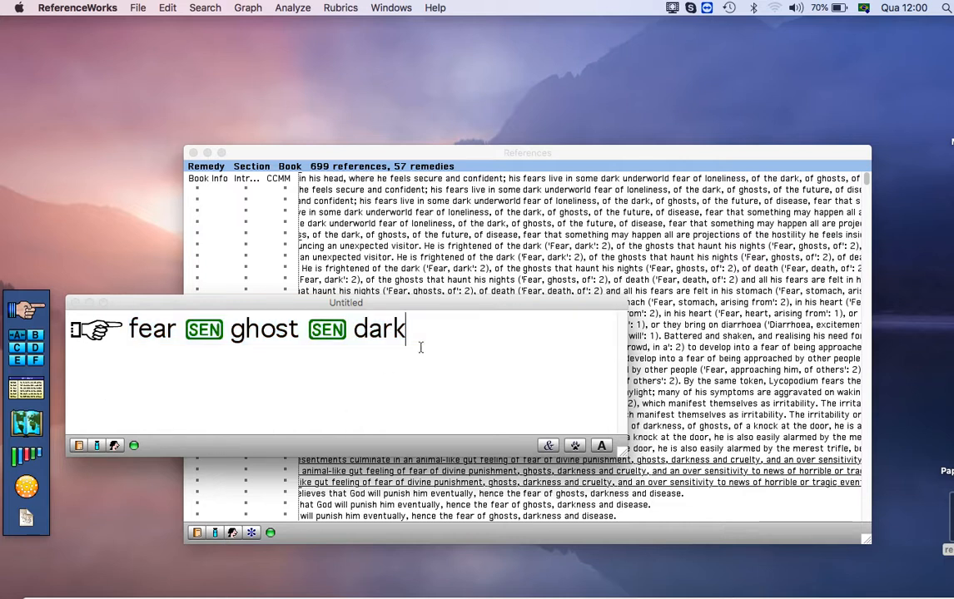
pyautogui.moveTo(407, 330); pyautogui.dragTo(118, 327)
pyautogui.click(151, 363)
pyautogui.moveTo(417, 334); pyautogui.dragTo(138, 340)
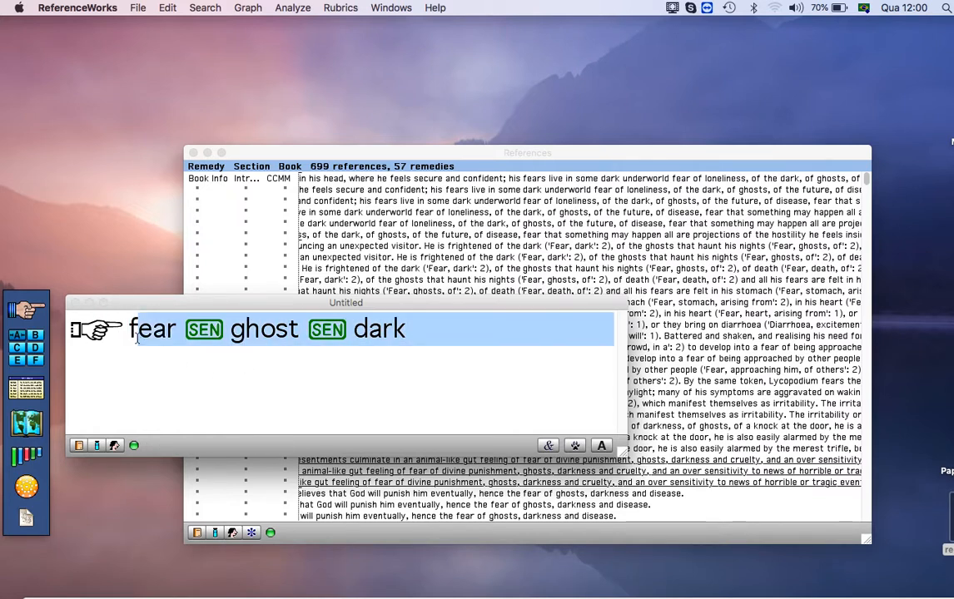
pyautogui.press('BackSpace')
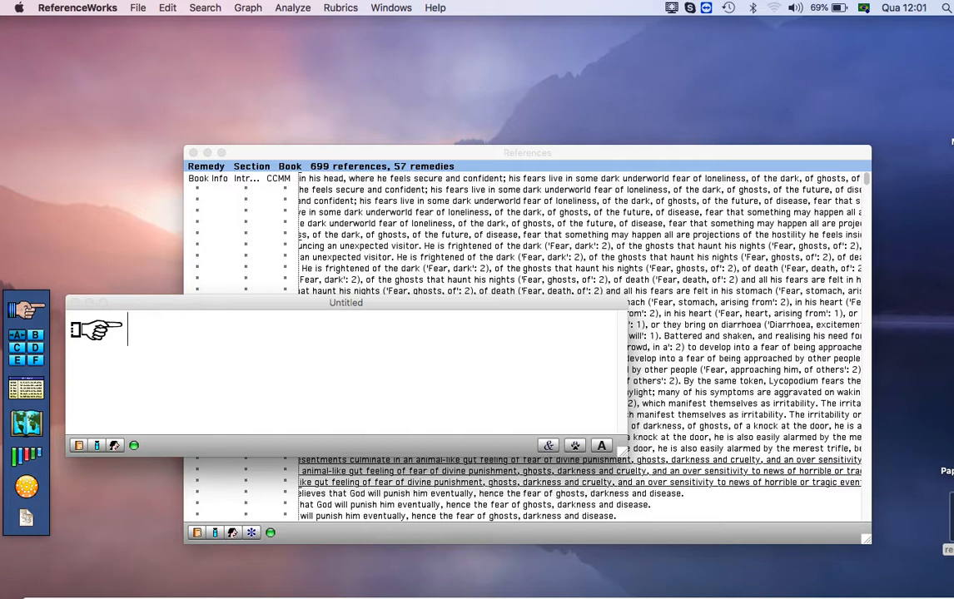
pyautogui.click(193, 153)
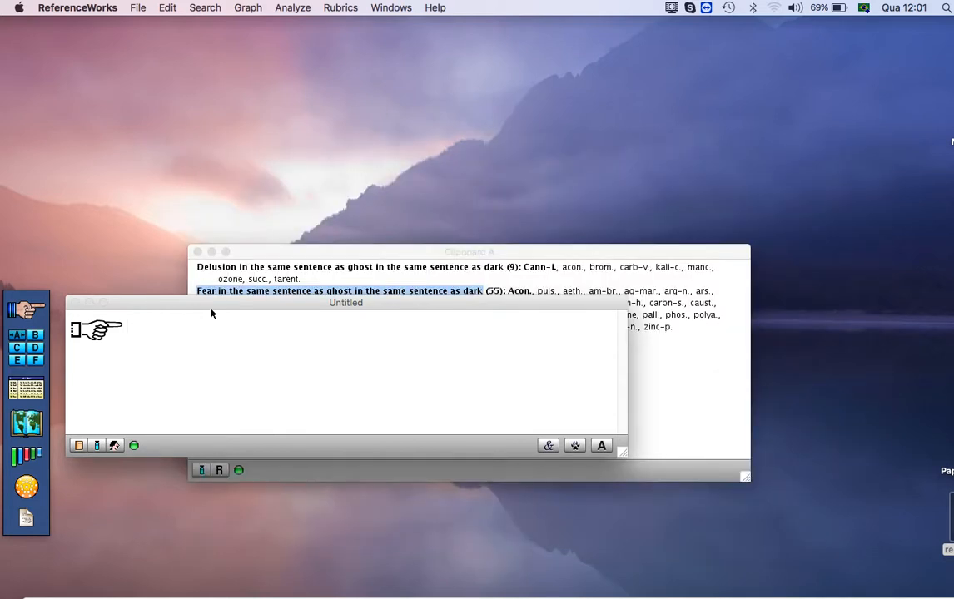
pyautogui.click(198, 253)
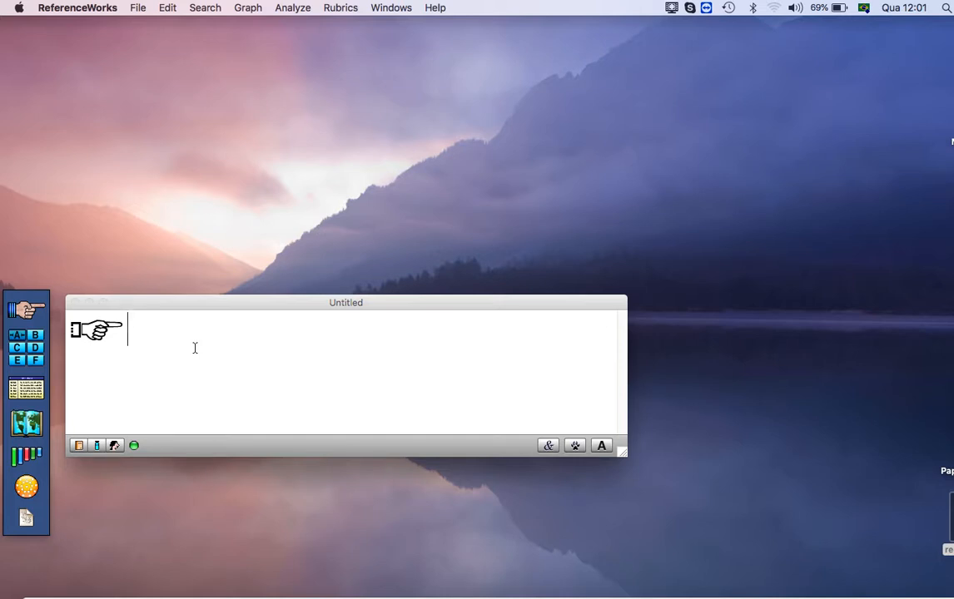
# Step: Search for "delusion" within three words of "knife"
pyautogui.write('delusion')
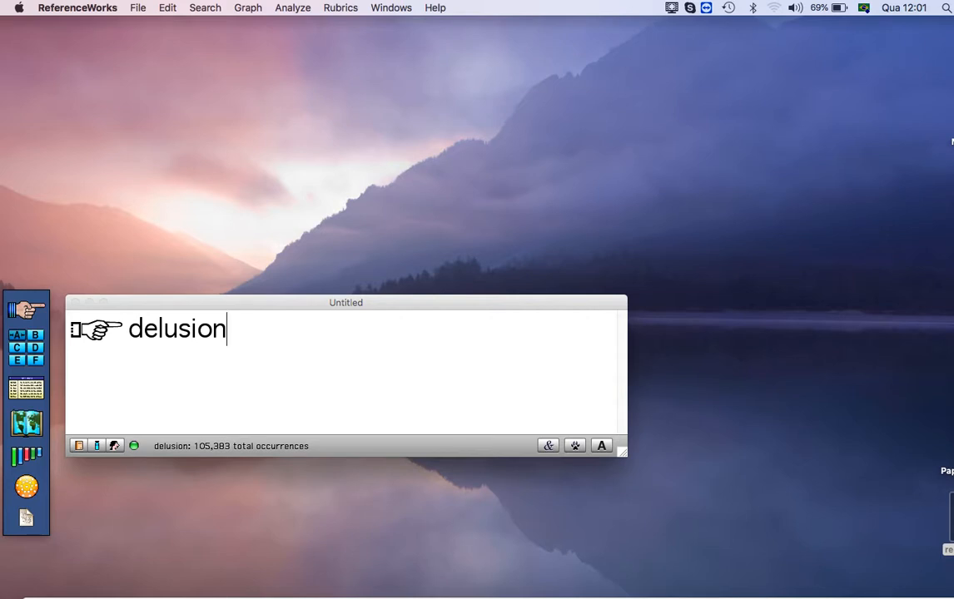
pyautogui.write('3 knife')
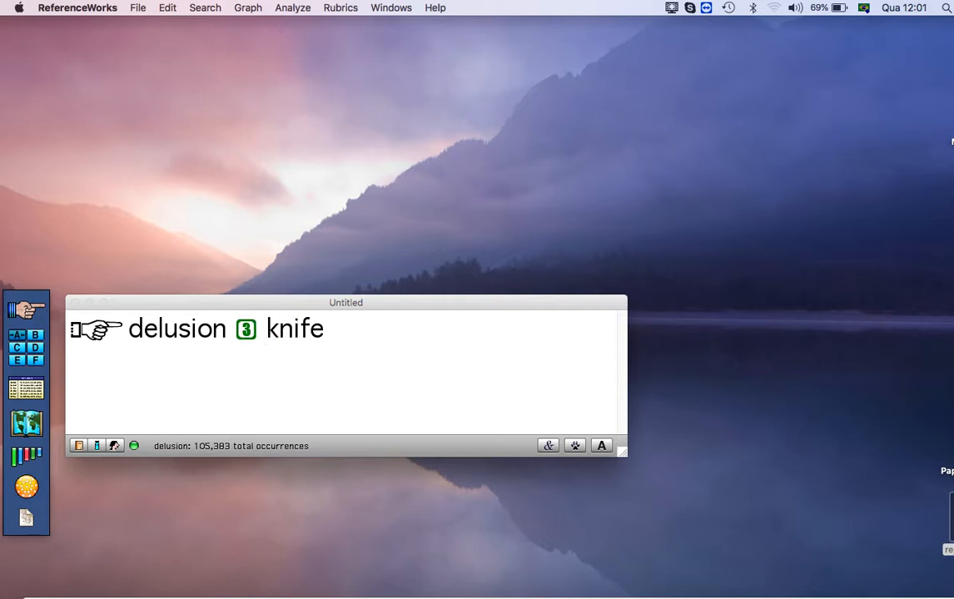
pyautogui.press('Return')
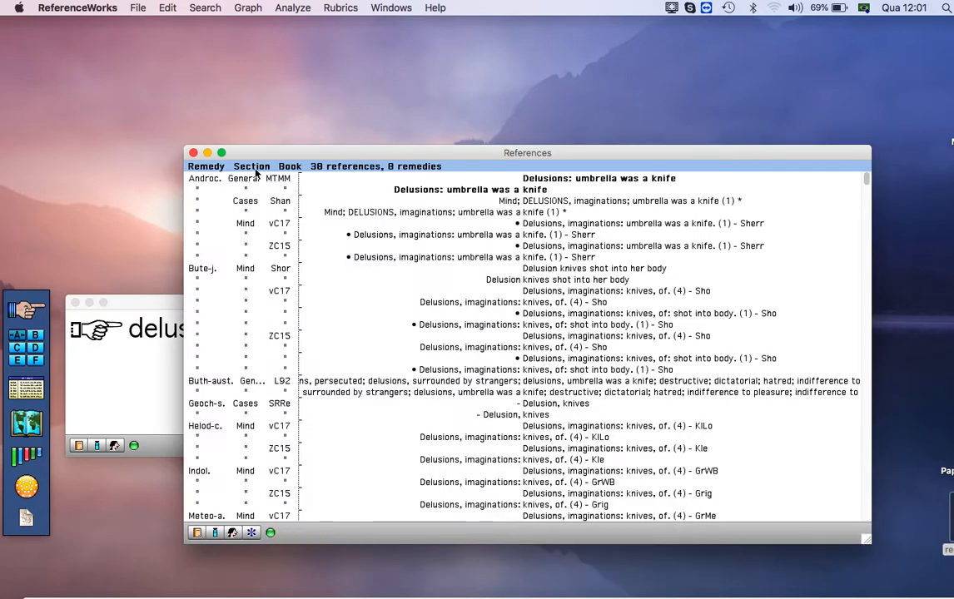
# Step: Add "dream" as an alternative to "delusion" with a slash and search for delusion/dream within three words of knife
pyautogui.click(112, 309)
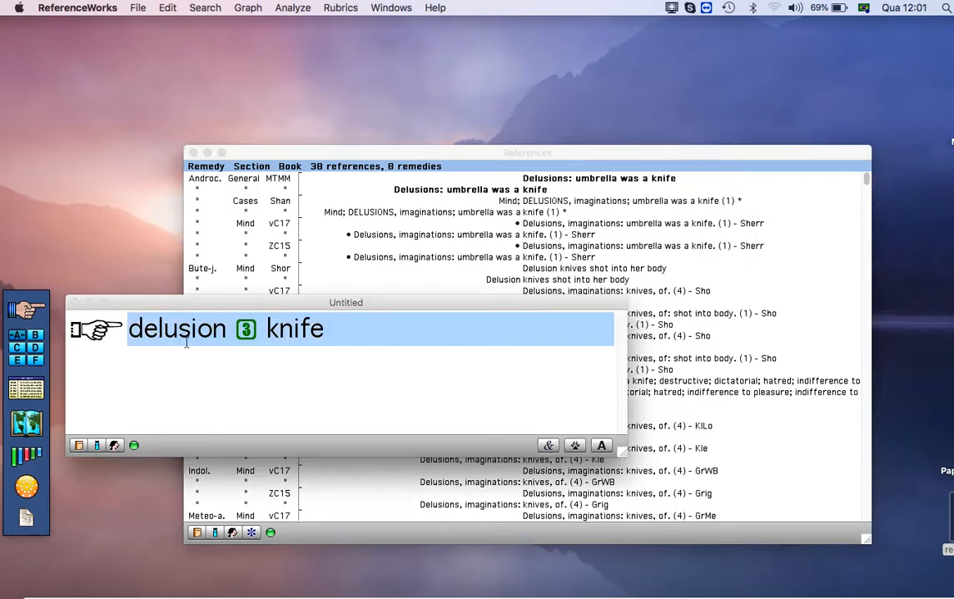
pyautogui.click(228, 330)
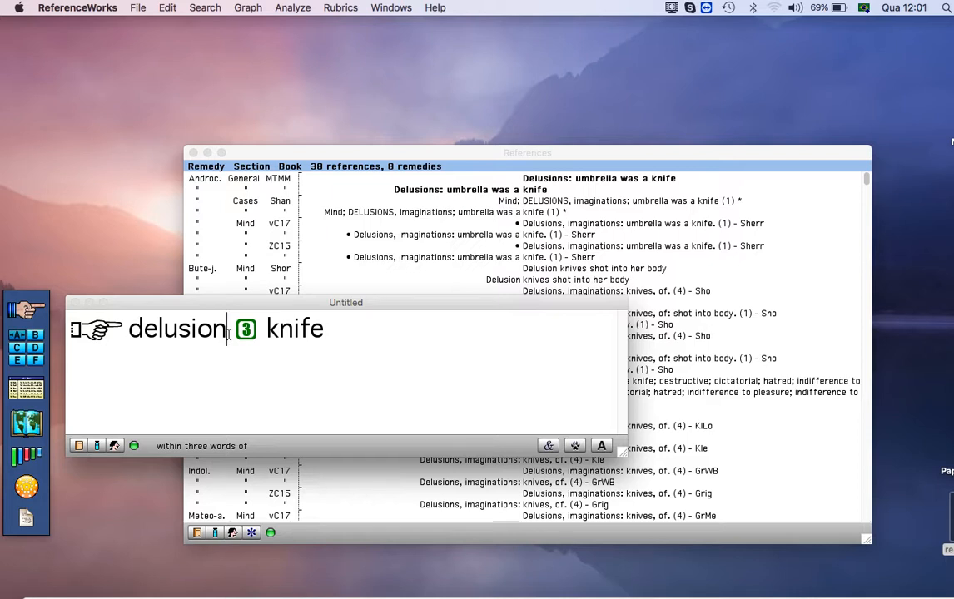
pyautogui.write('/')
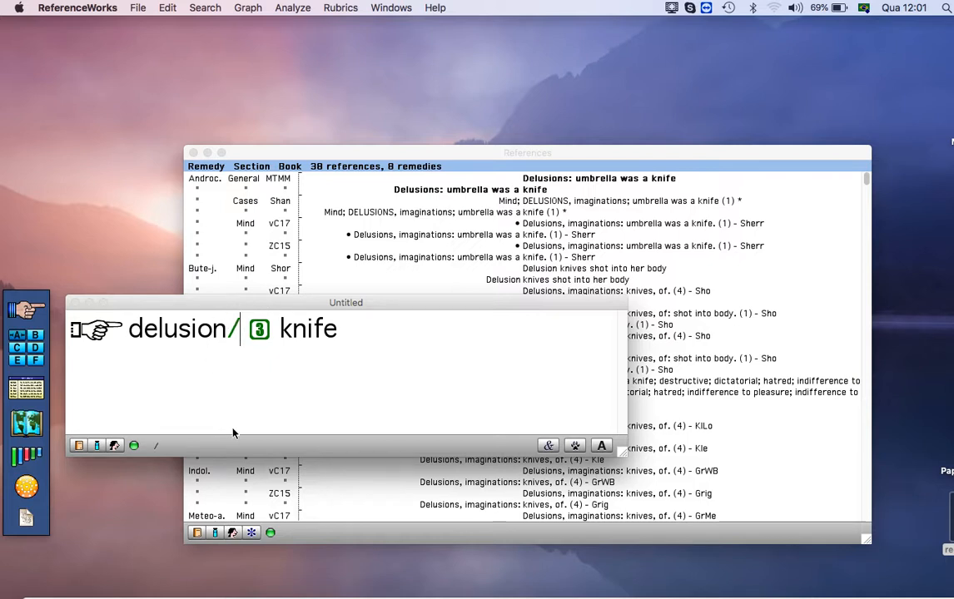
pyautogui.write('der')
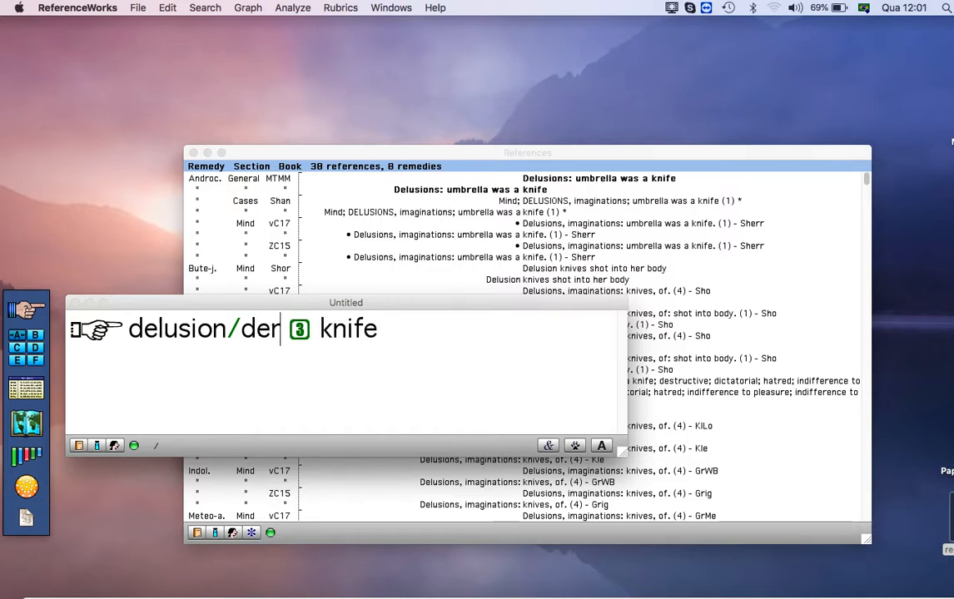
pyautogui.press('BackSpace')
pyautogui.press('BackSpace')
pyautogui.write('ream')
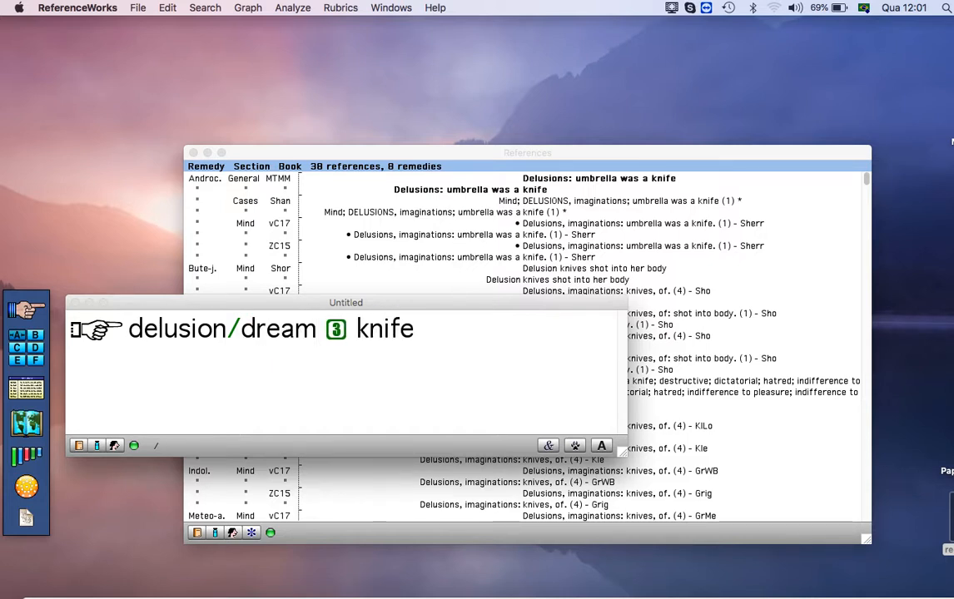
pyautogui.click(449, 336)
pyautogui.press('Return')
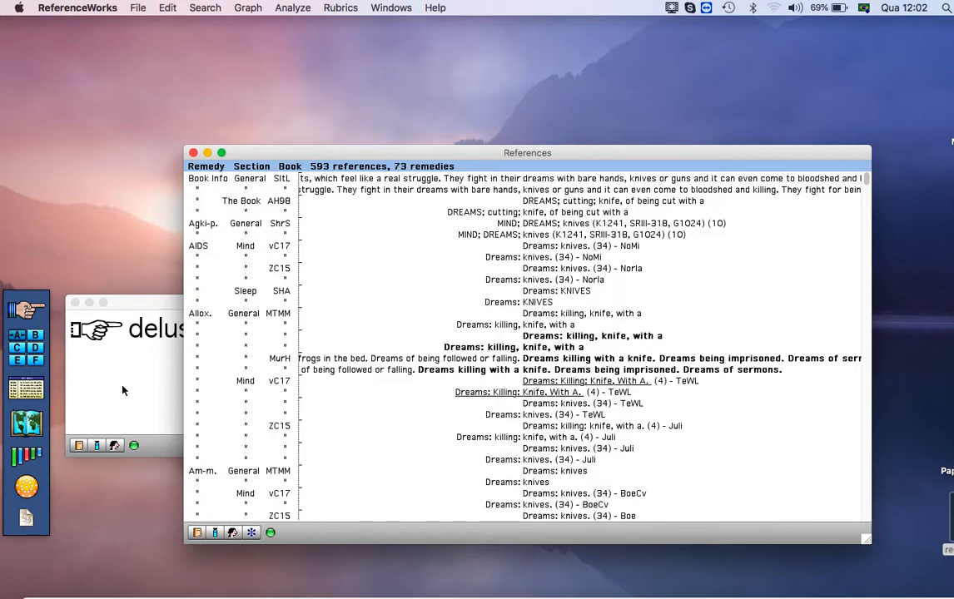
# Step: Clear the delusion/dream and knife query from the search document
pyautogui.click(109, 345)
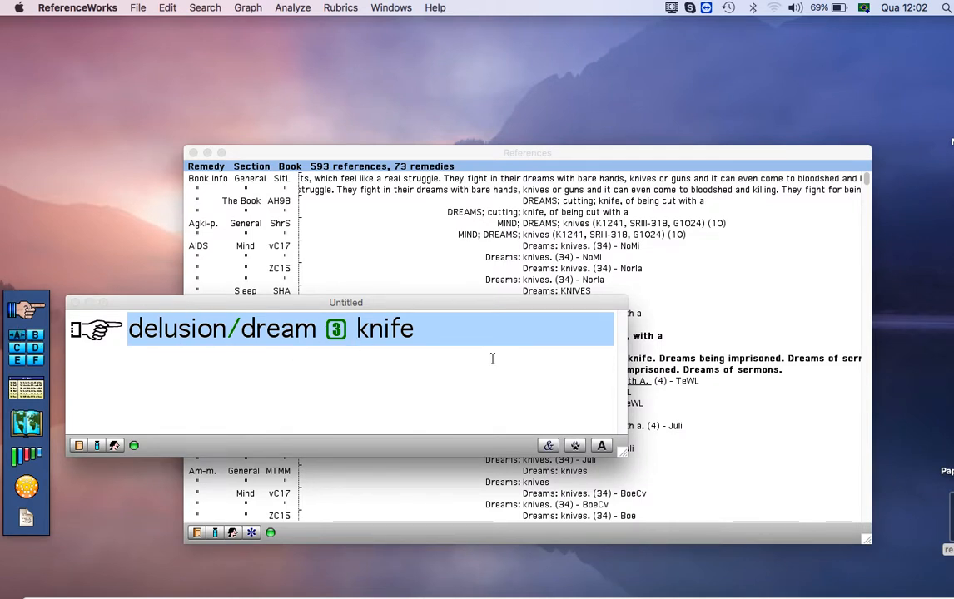
pyautogui.click(450, 331)
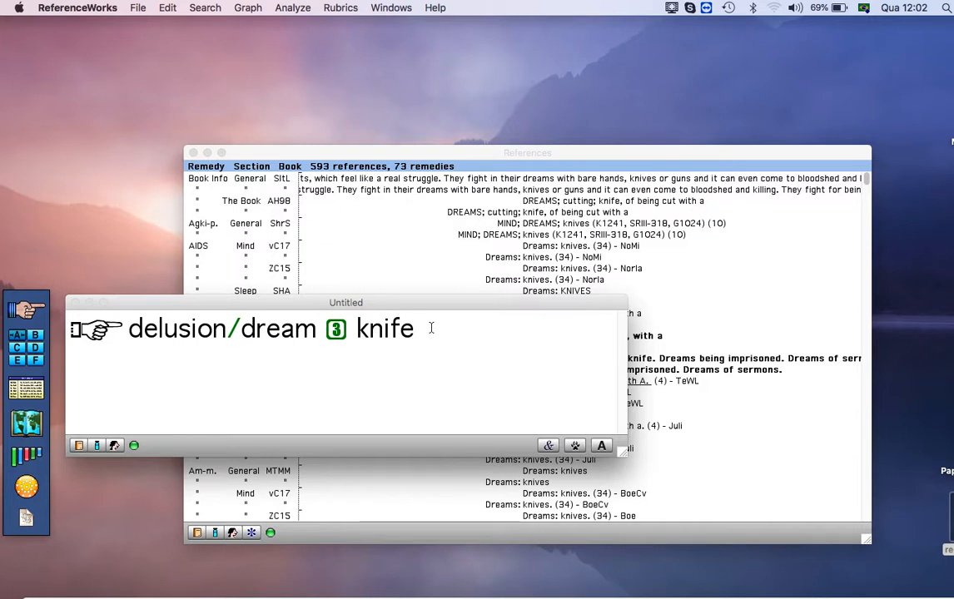
pyautogui.tripleClick(431, 328)
pyautogui.press('BackSpace')
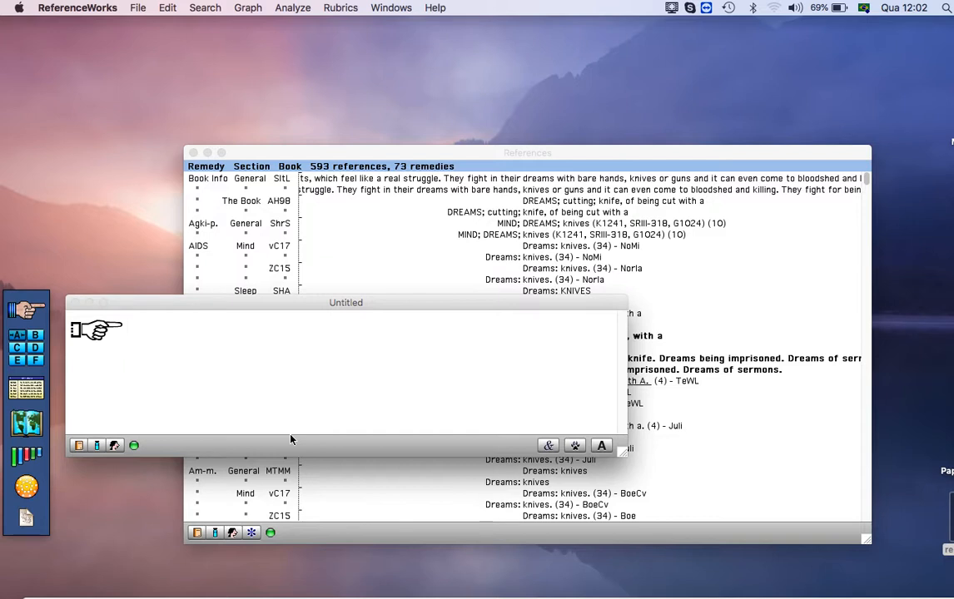
# Step: Enter "fear dog" in the search document and close the References and Clipboard A windows
pyautogui.write('fear dog')
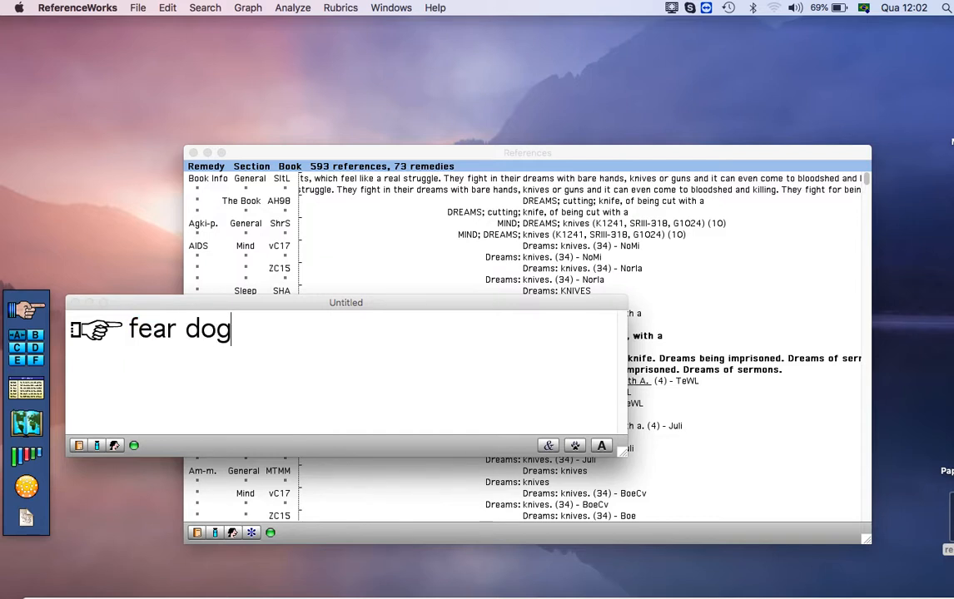
pyautogui.click(192, 153)
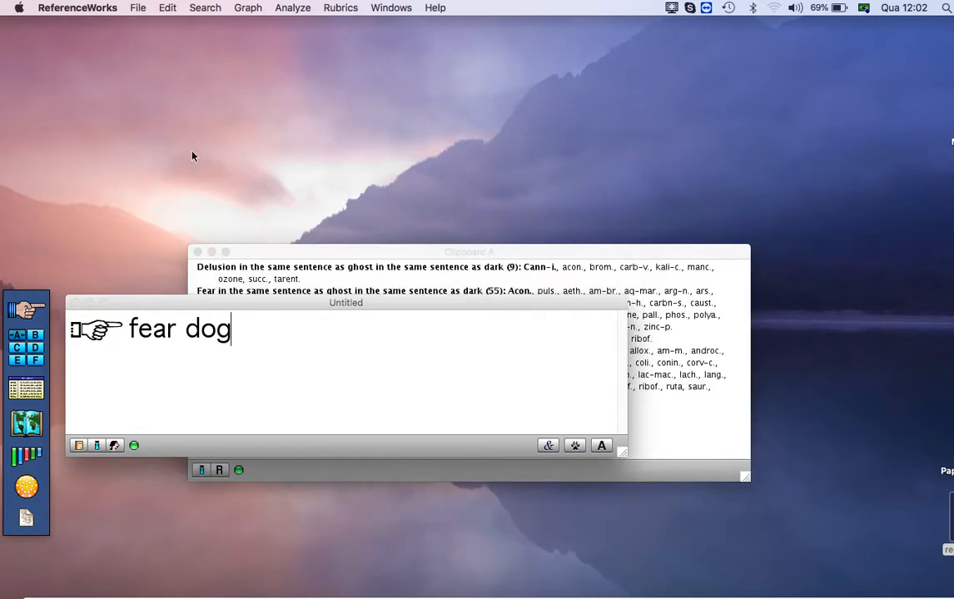
pyautogui.click(198, 252)
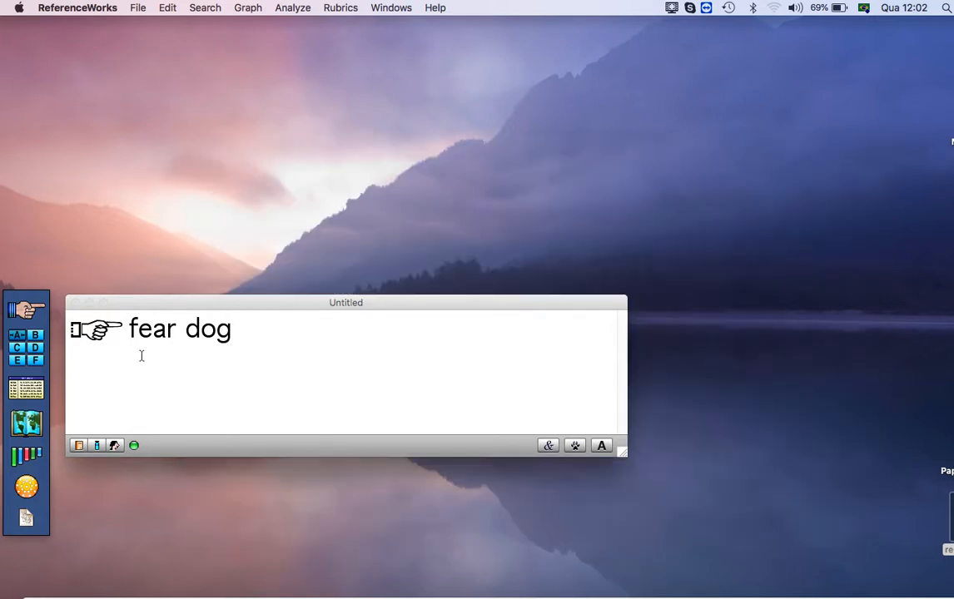
# Step: Try the word-proximity operators 2, 3, 4, 5 and 9 in turn between "fear" and "dog"
pyautogui.click(184, 330)
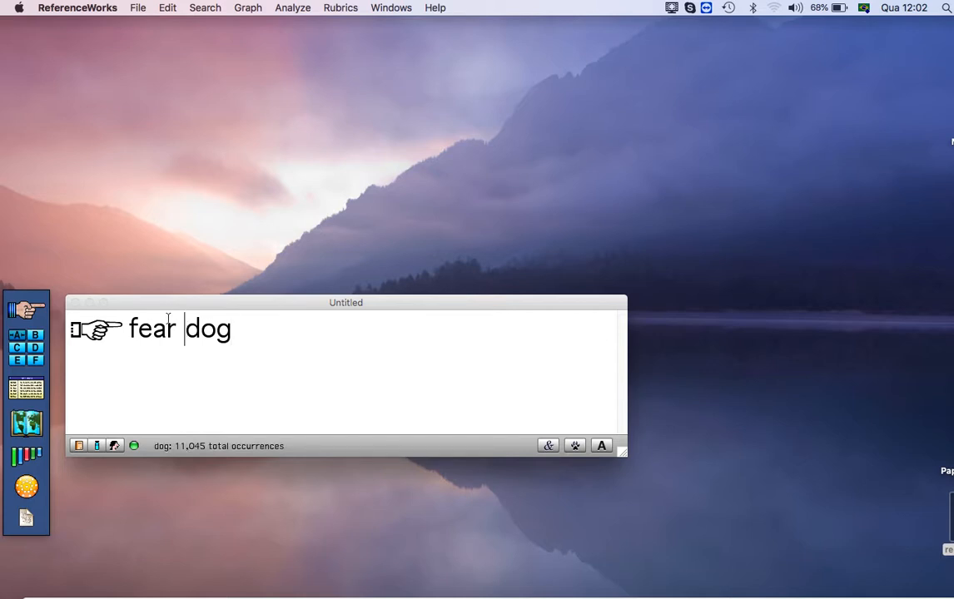
pyautogui.write('2')
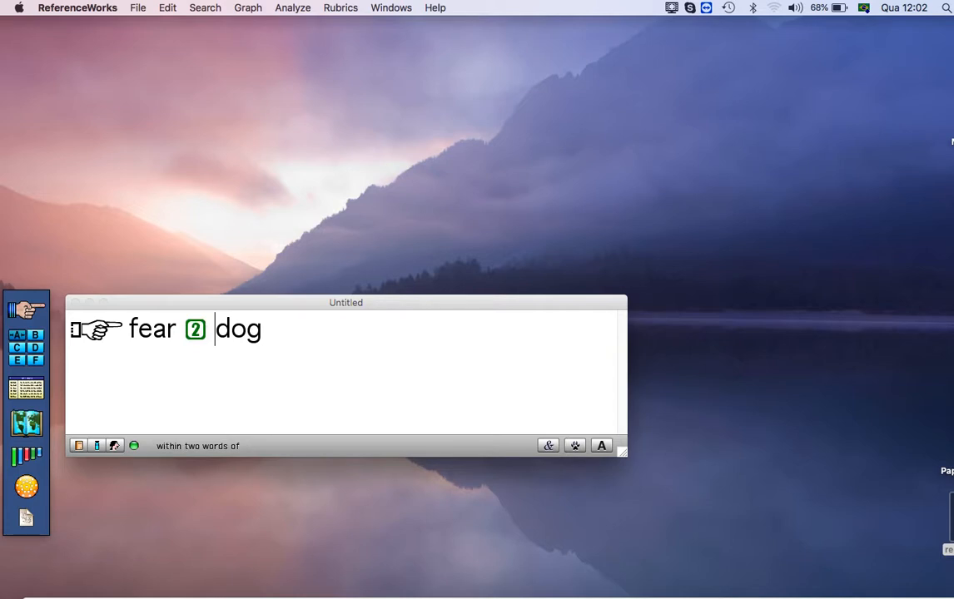
pyautogui.press('BackSpace')
pyautogui.write('3')
pyautogui.press('BackSpace')
pyautogui.write('4')
pyautogui.press('BackSpace')
pyautogui.write('5')
pyautogui.press('BackSpace')
pyautogui.write('9')
pyautogui.press('BackSpace')
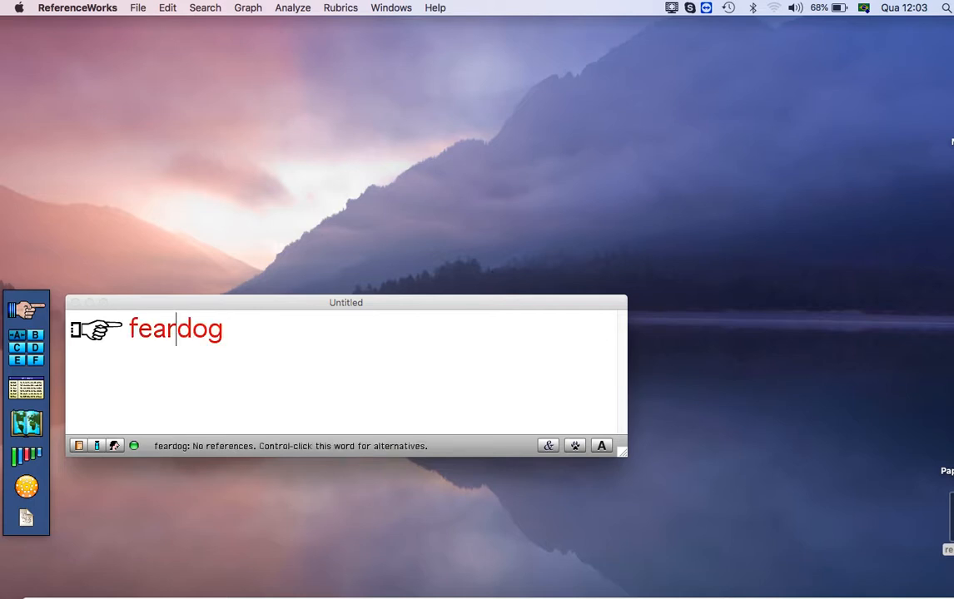
# Step: Search for "fear" in the same sentence as "dog" and look through the references
pyautogui.press('.')
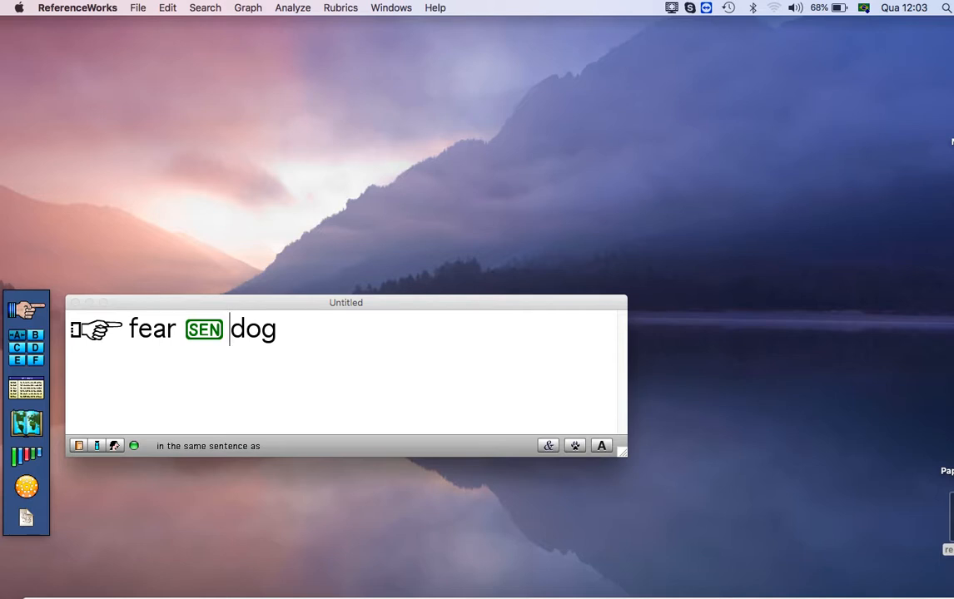
pyautogui.press('BackSpace')
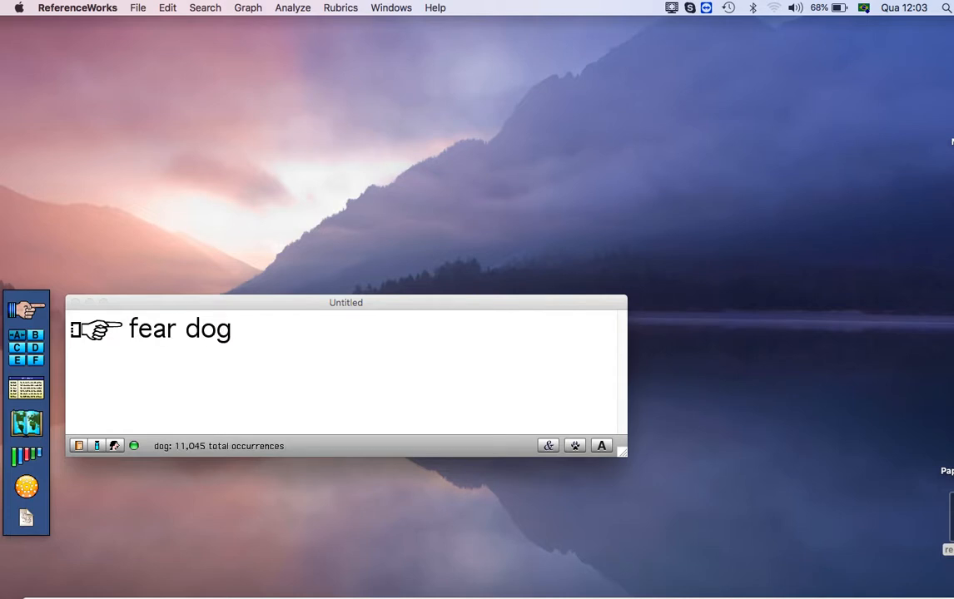
pyautogui.write('SEN')
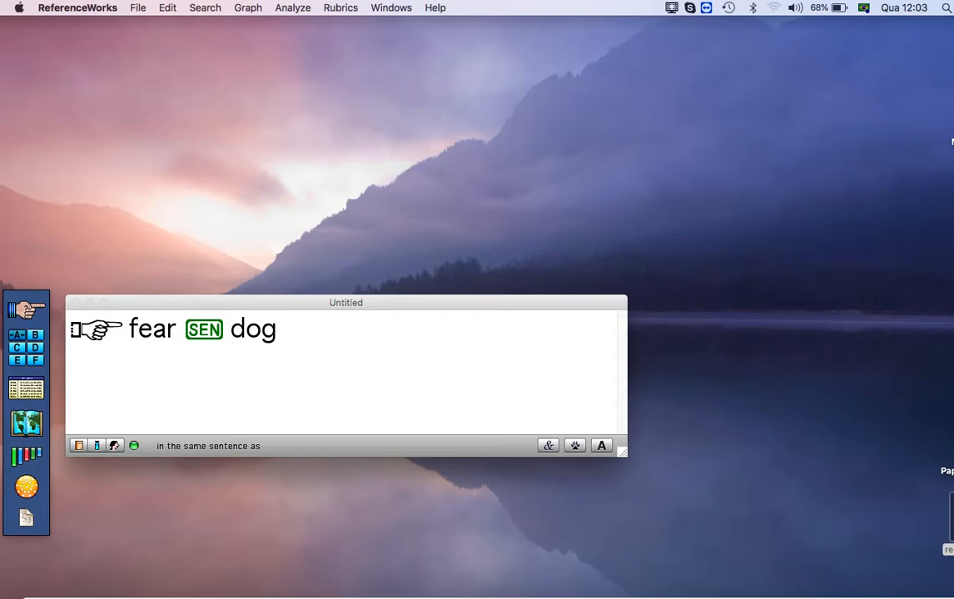
pyautogui.press('Return')
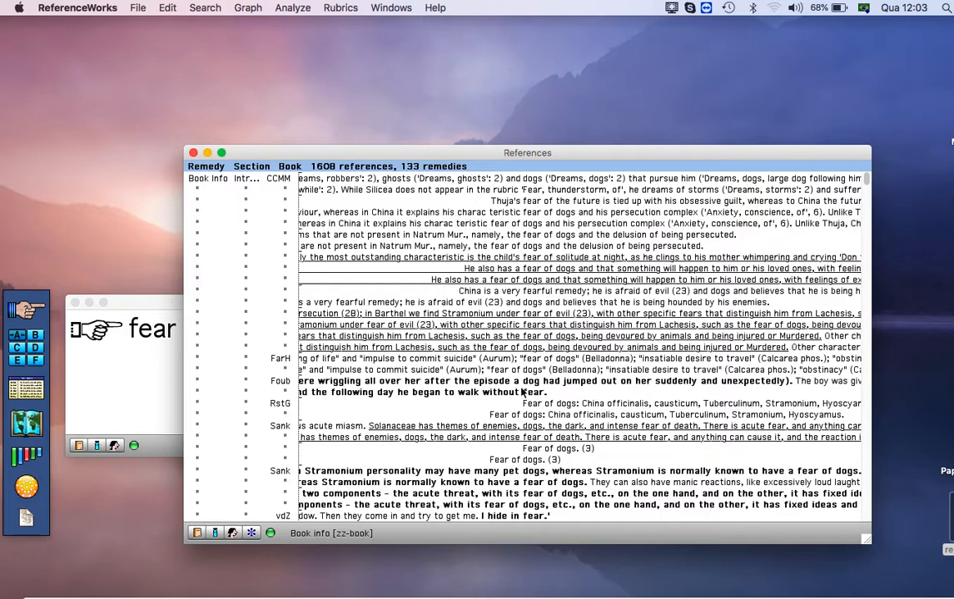
pyautogui.scroll(-1, 523, 481)
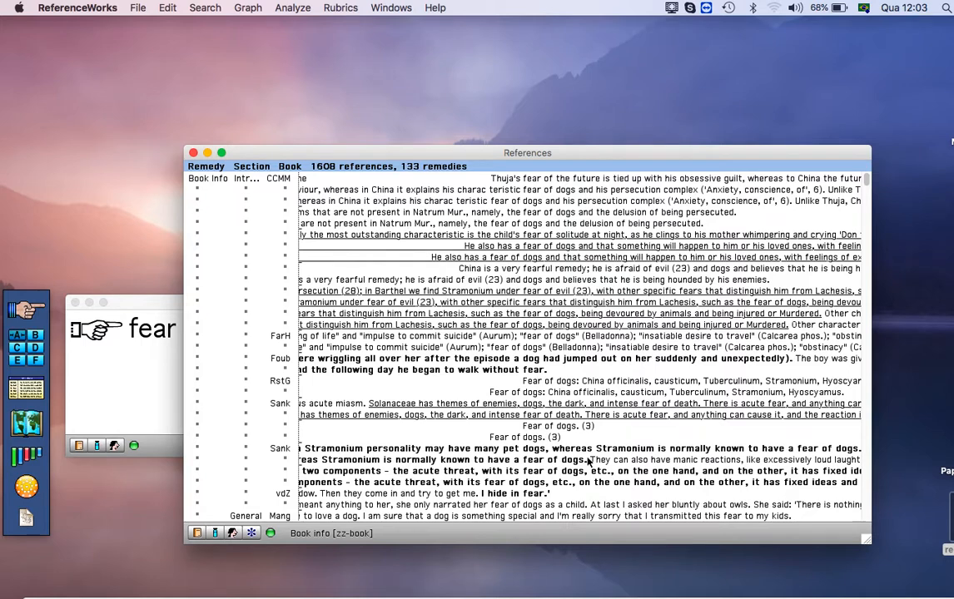
pyautogui.scroll(-5, 587, 462)
pyautogui.scroll(-4, 587, 462)
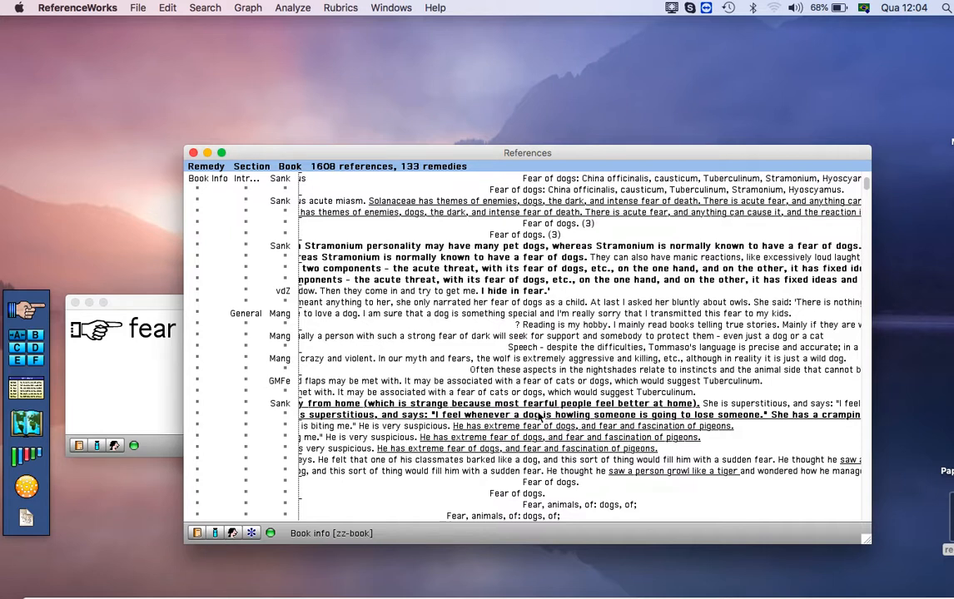
# Step: Close the References and Clipboard A windows and clear the fear and dog query from the search document
pyautogui.click(193, 154)
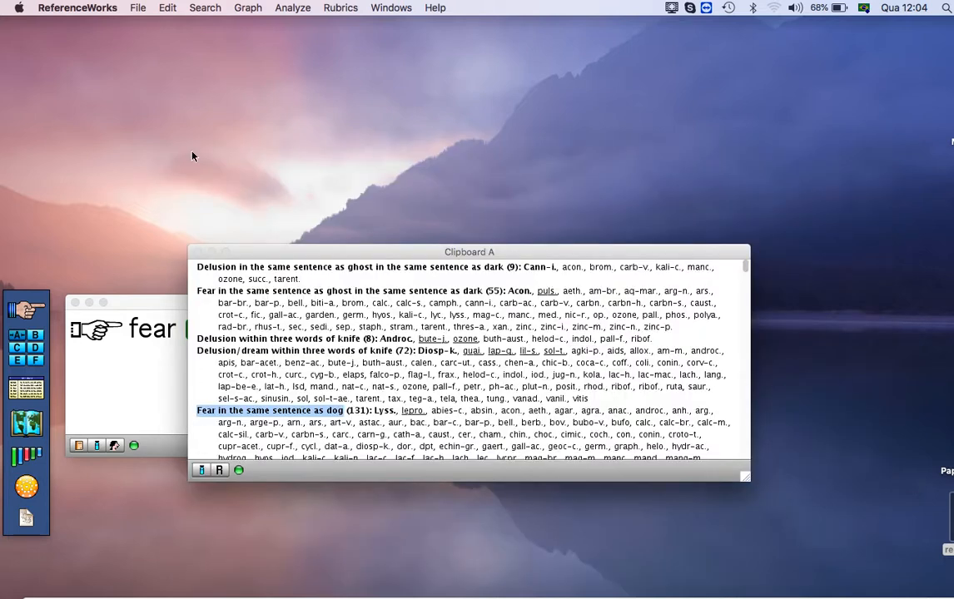
pyautogui.click(197, 252)
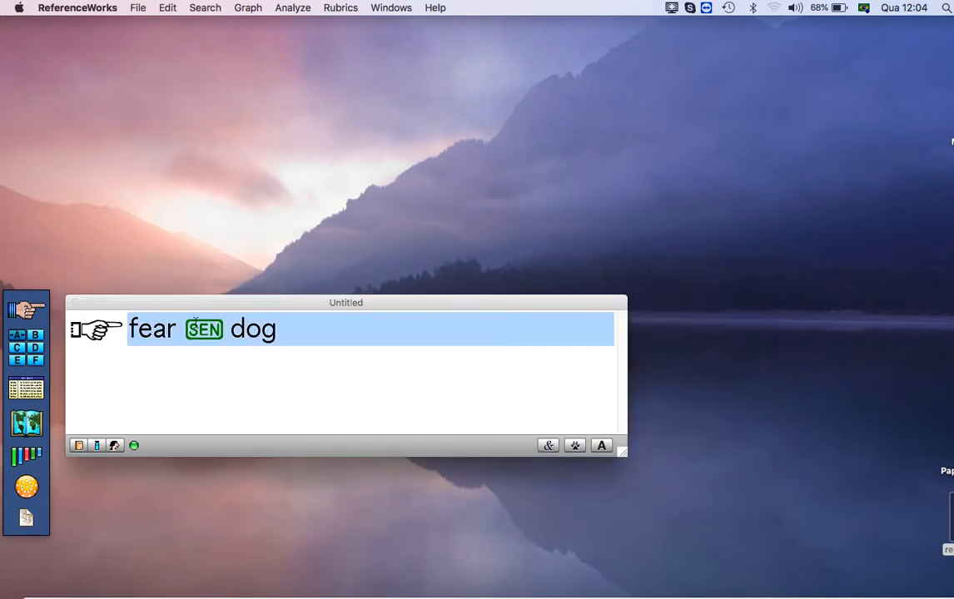
pyautogui.click(273, 346)
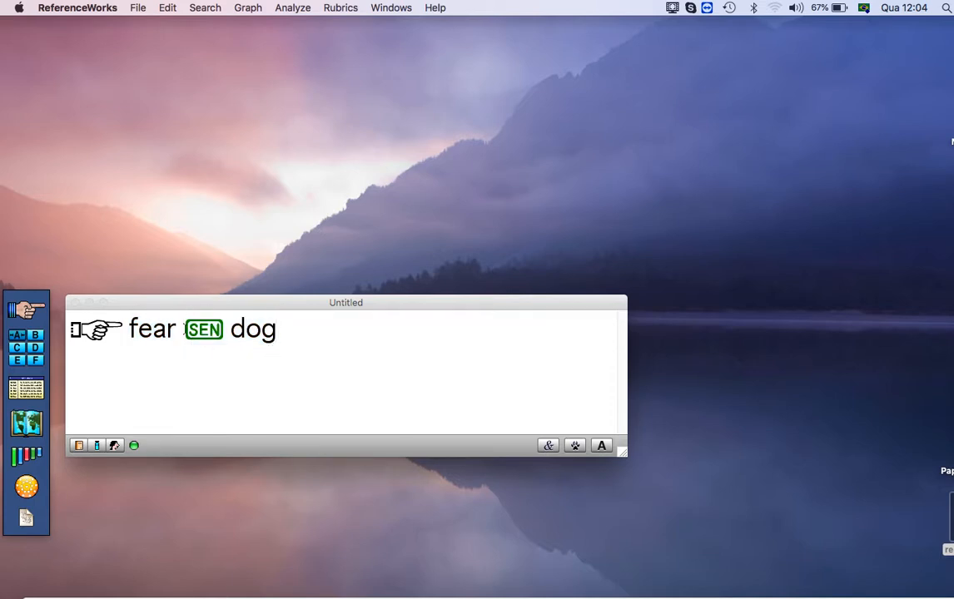
pyautogui.moveTo(285, 328); pyautogui.dragTo(132, 315)
pyautogui.press('BackSpace')
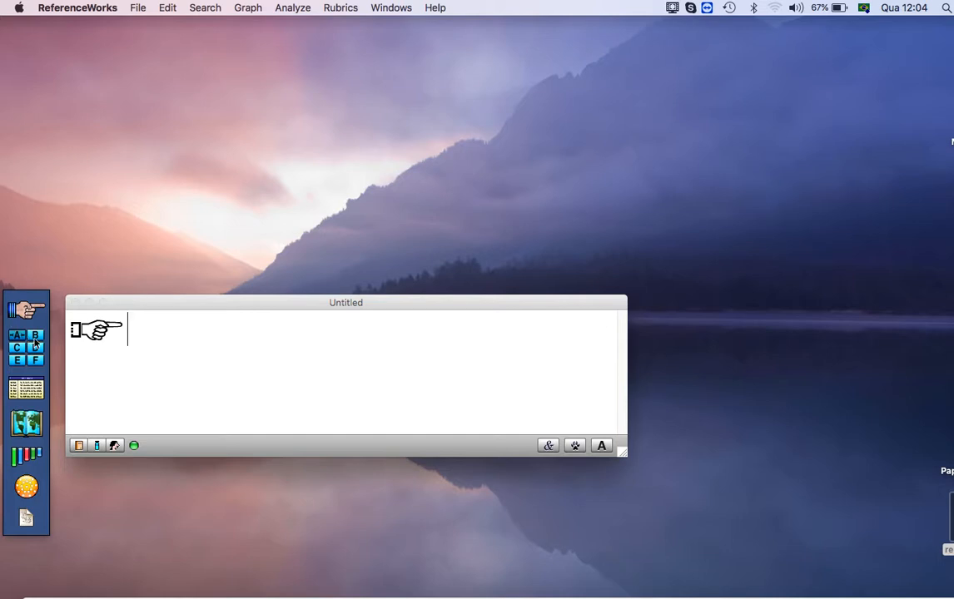
# Step: Make clipboard B the active clipboard for the empty search document
pyautogui.click(30, 308)
pyautogui.click(197, 252)
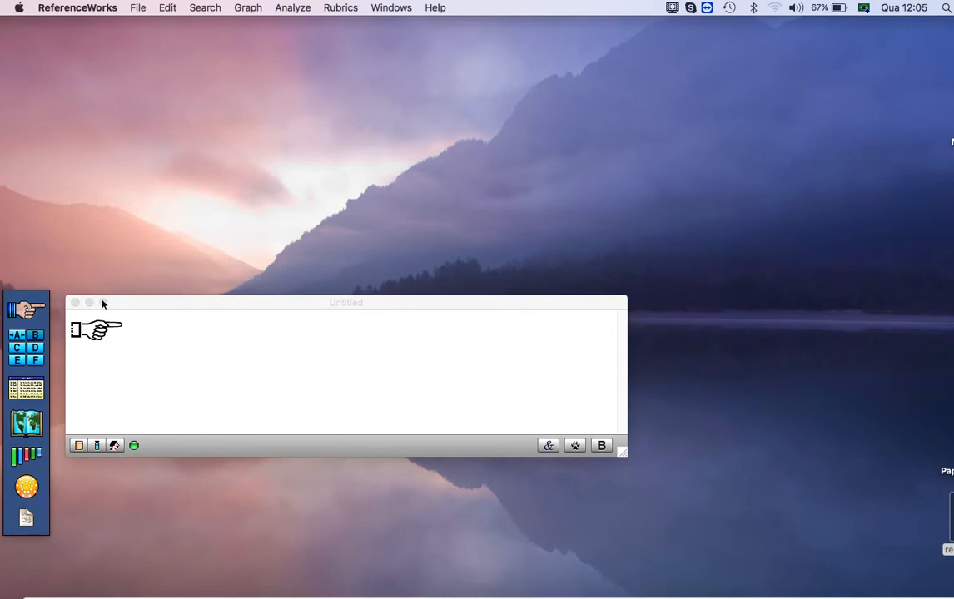
pyautogui.click(157, 334)
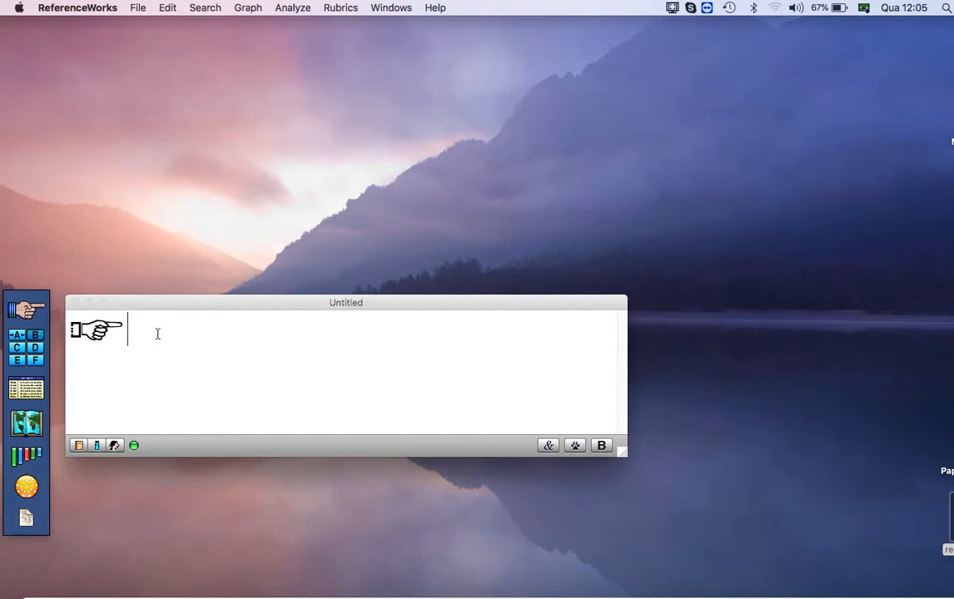
# Step: Search for "pain", "leg", "left" and "knee" joined by same-sentence operators
pyautogui.write('pain')
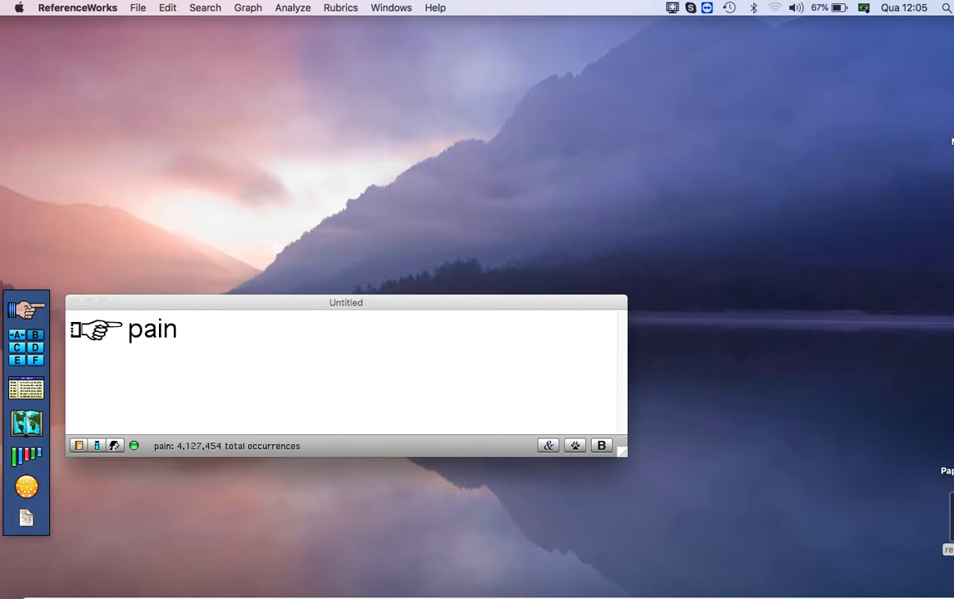
pyautogui.write(' &')
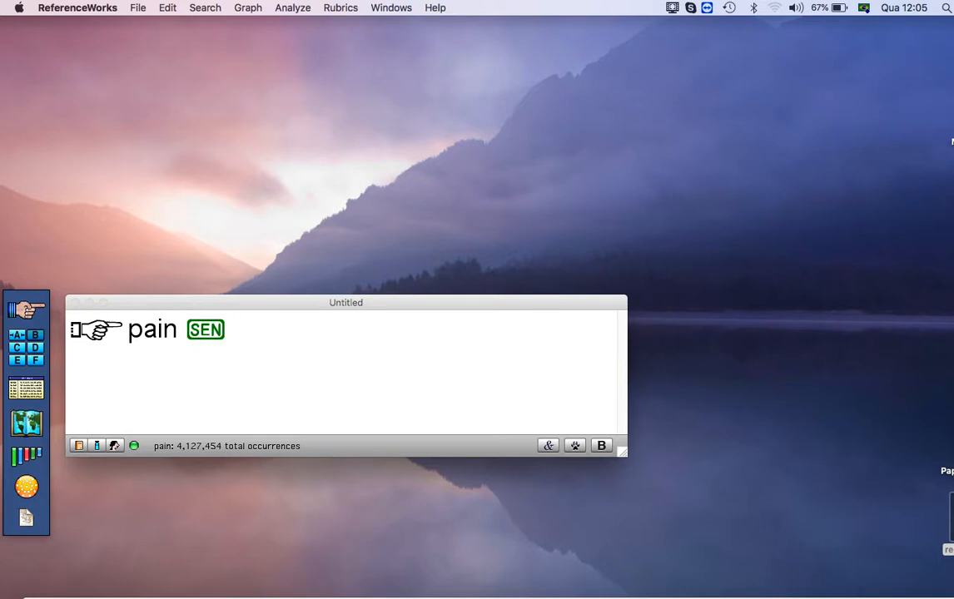
pyautogui.write('leg SEN')
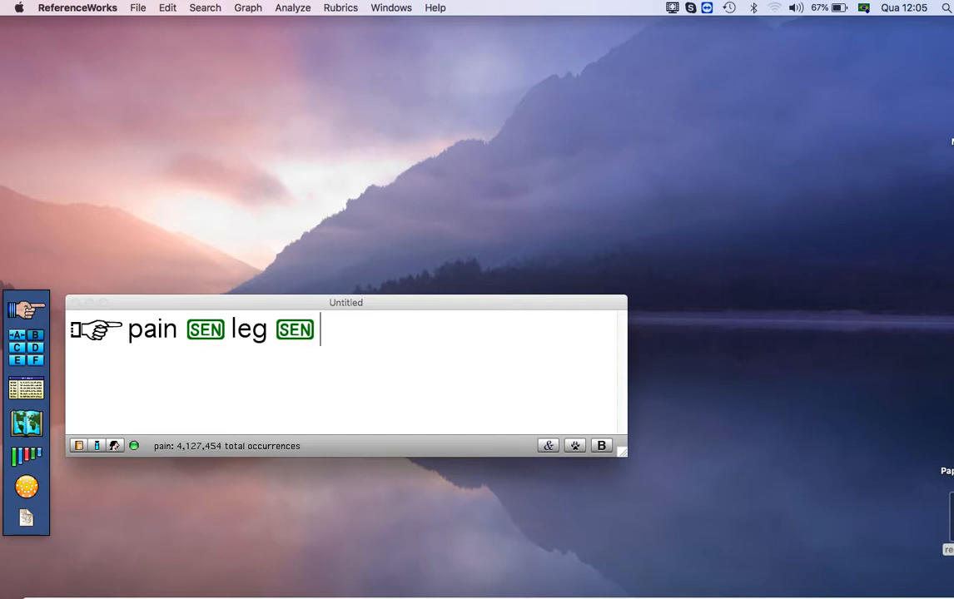
pyautogui.write('  left')
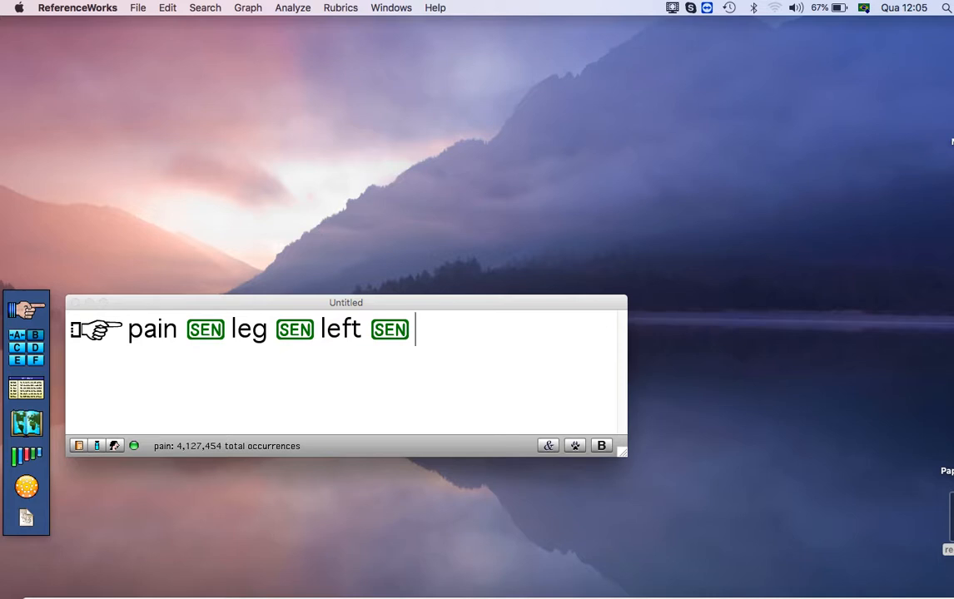
pyautogui.write('sho')
pyautogui.press('BackSpace')
pyautogui.press('BackSpace')
pyautogui.press('BackSpace')
pyautogui.write('knee')
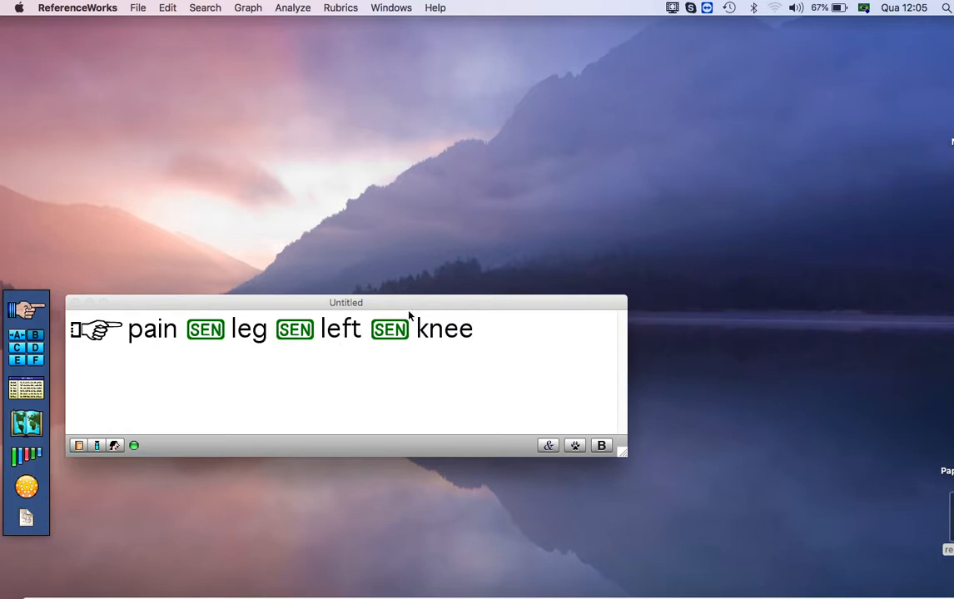
pyautogui.moveTo(454, 353)
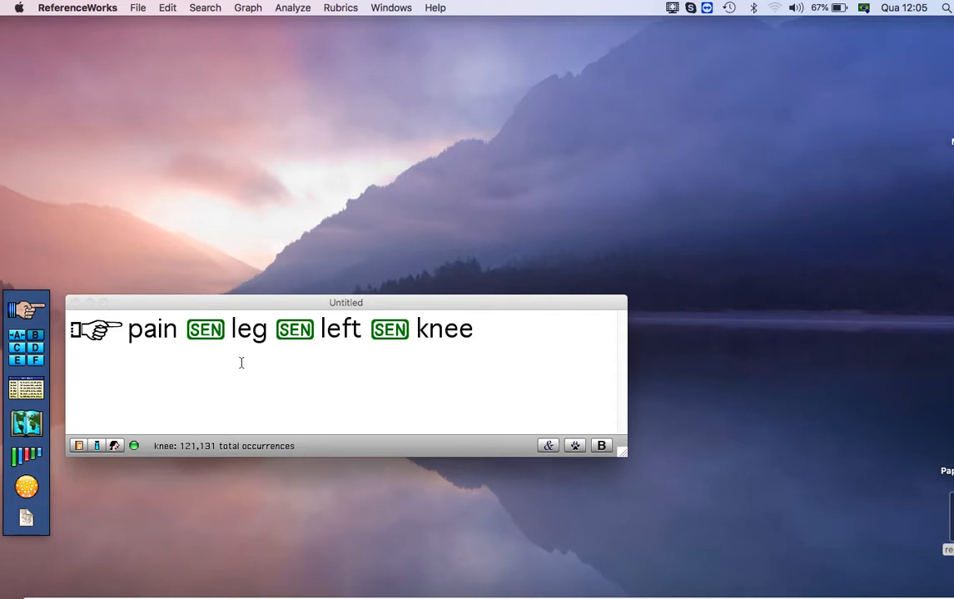
pyautogui.moveTo(347, 334)
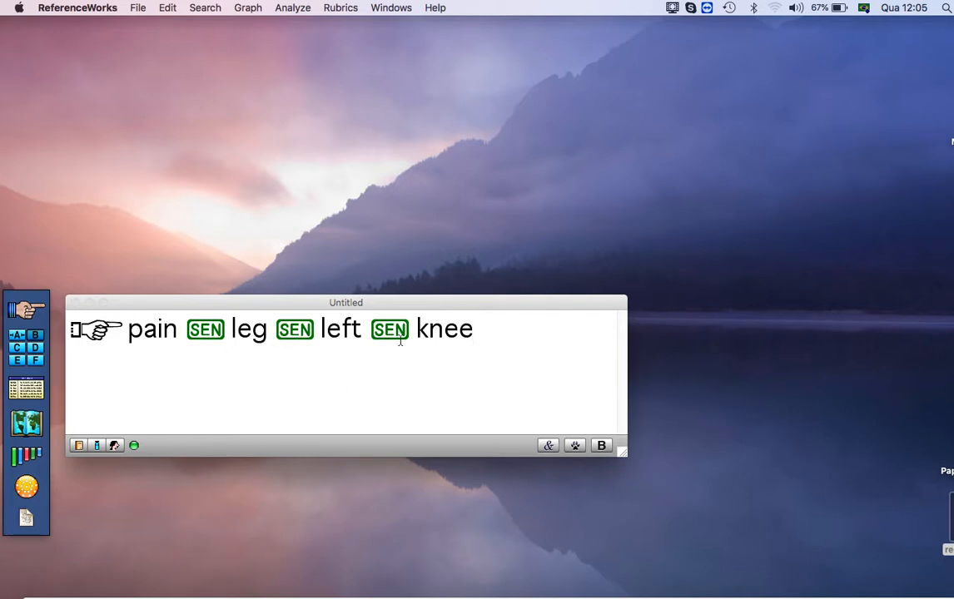
pyautogui.press('Return')
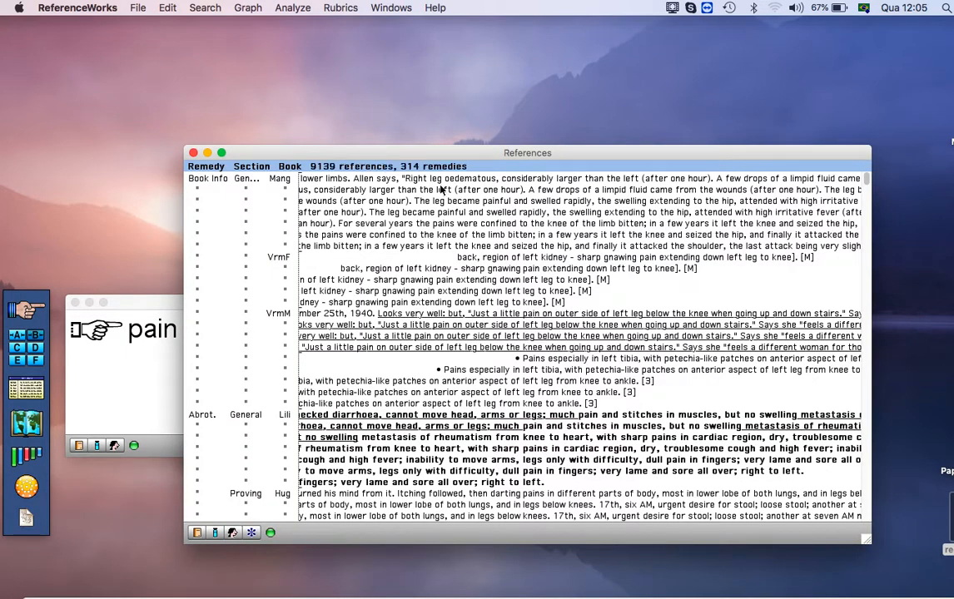
# Step: Extend the pain, leg, left and knee query with "stabbing" using another same-sentence operator
pyautogui.click(136, 380)
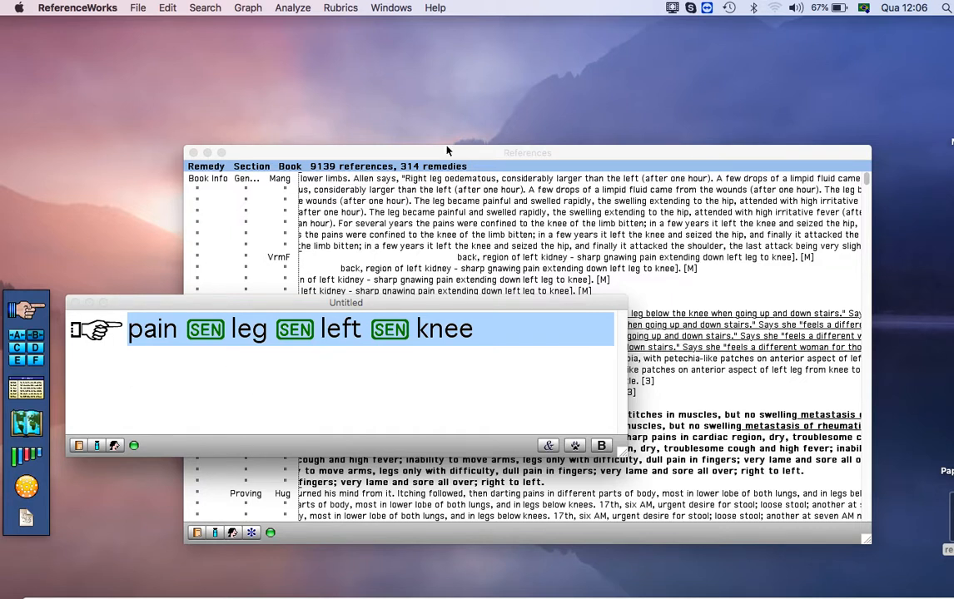
pyautogui.click(499, 333)
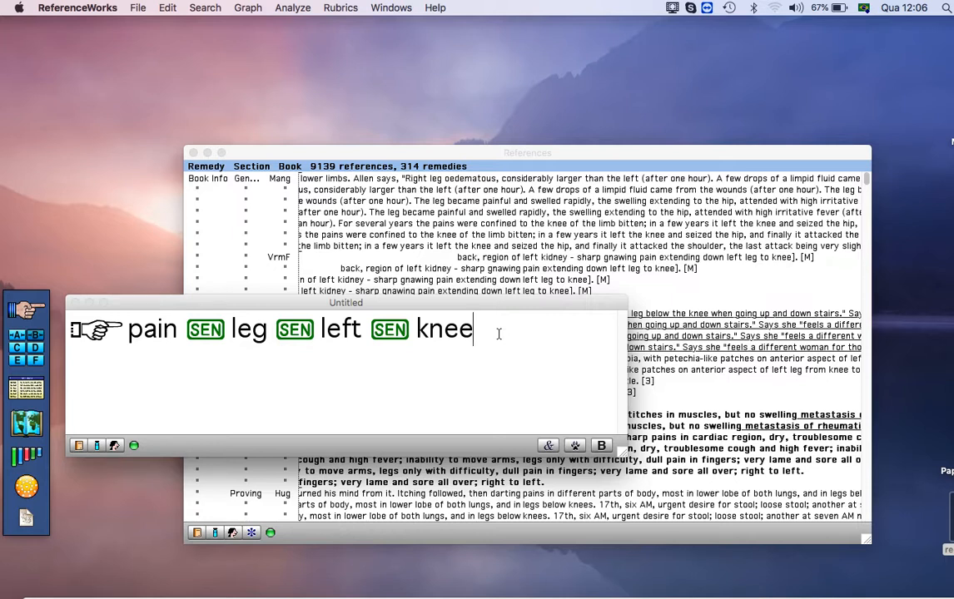
pyautogui.press('space')
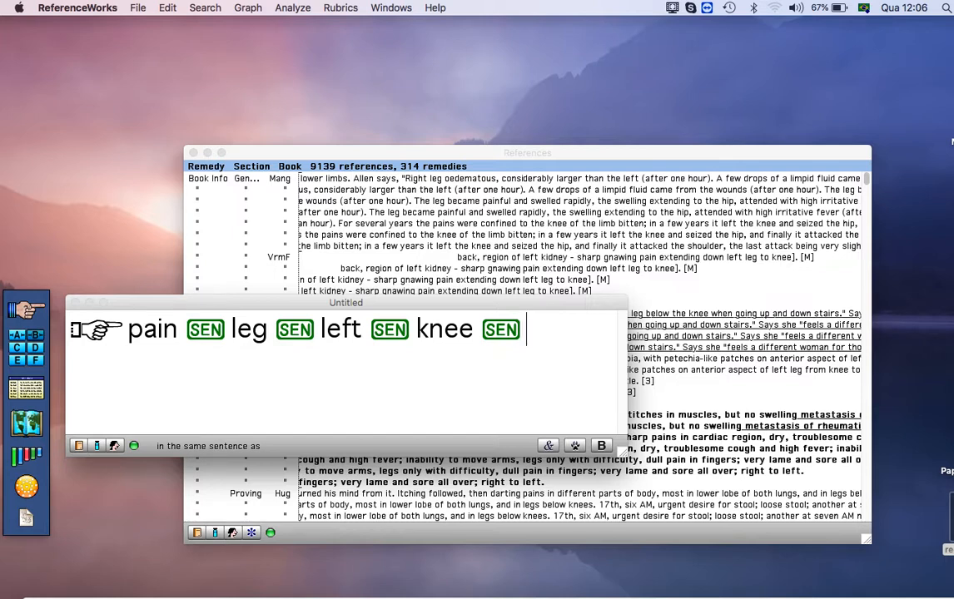
pyautogui.write('sta')
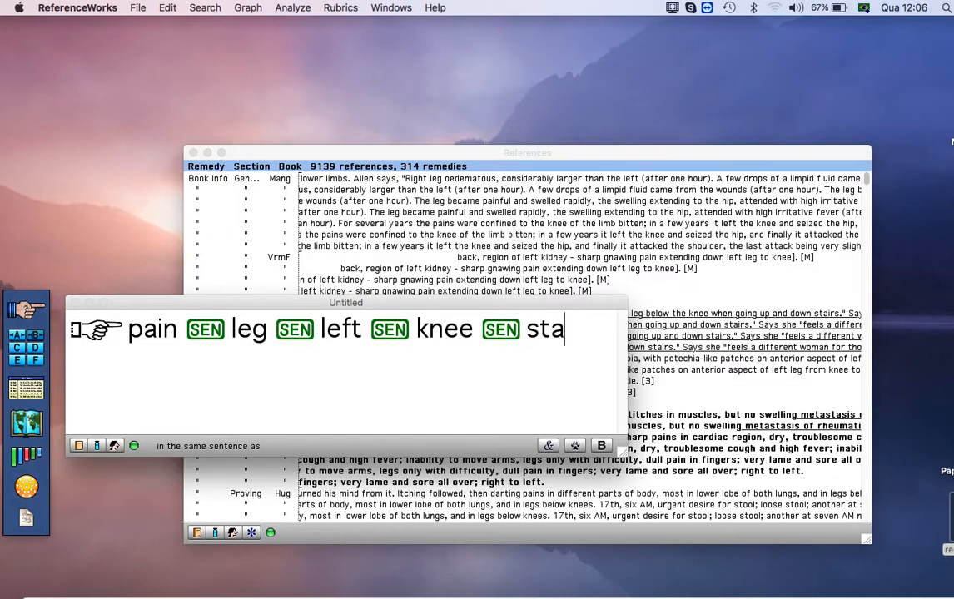
pyautogui.write('bbing')
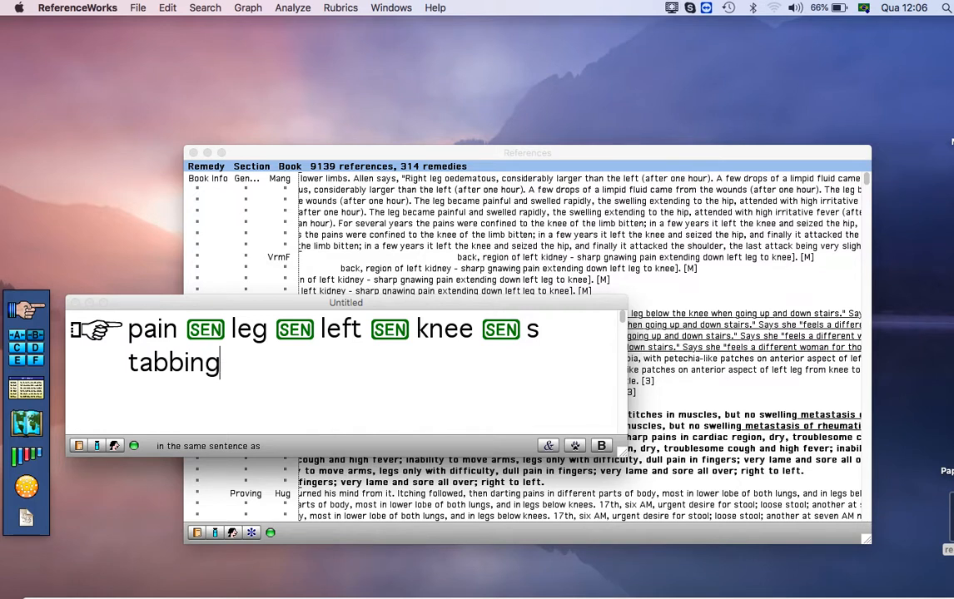
pyautogui.write('/')
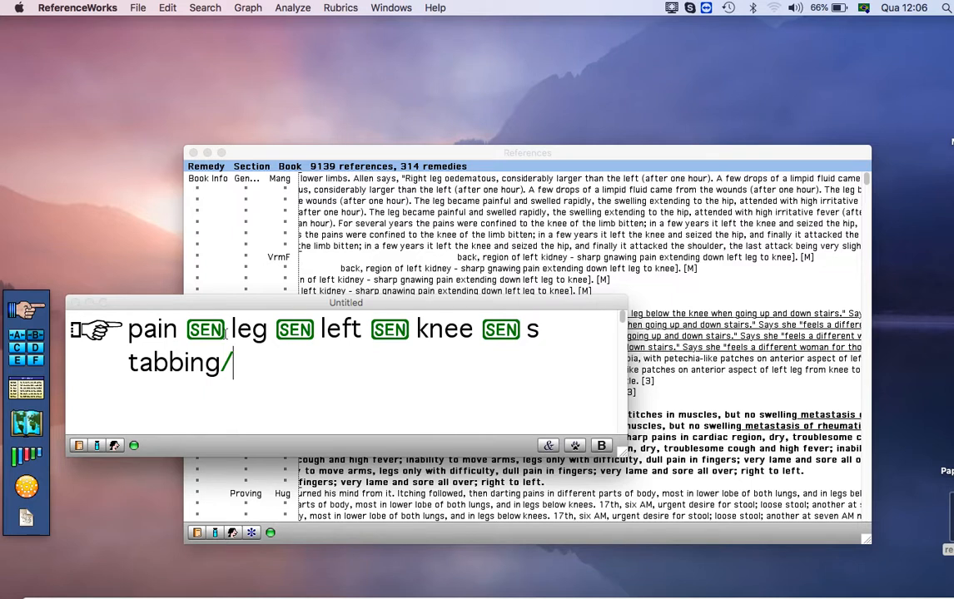
pyautogui.press('BackSpace')
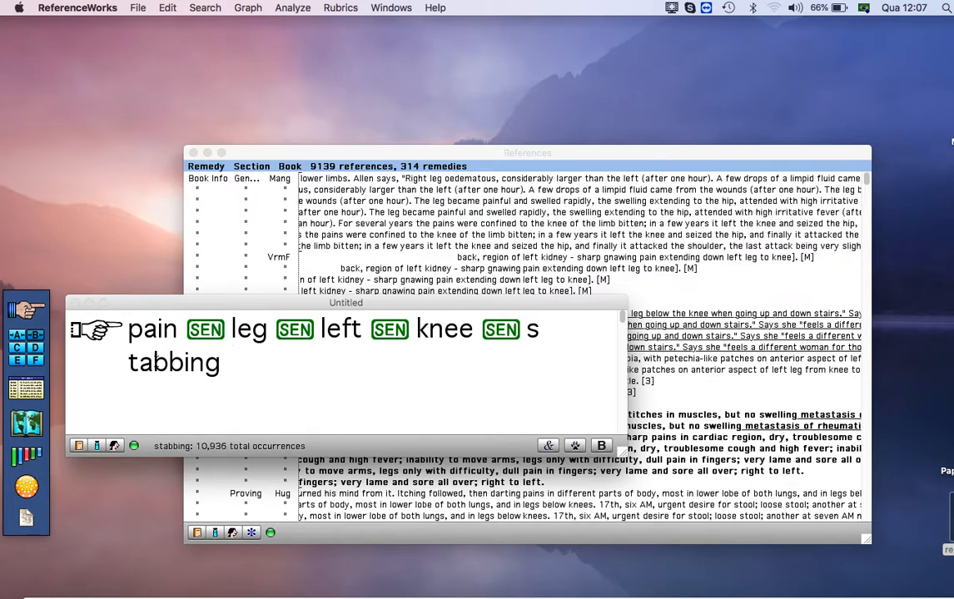
# Step: Add the synonym "sharp" to "stabbing" in the same-sentence pain query and run the search
pyautogui.rightClick(154, 359)
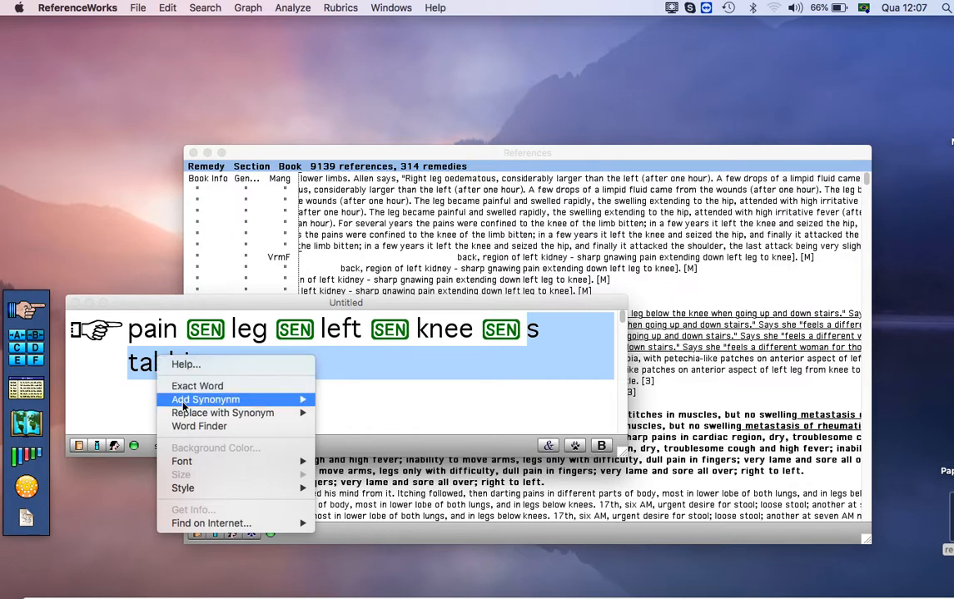
pyautogui.moveTo(185, 405)
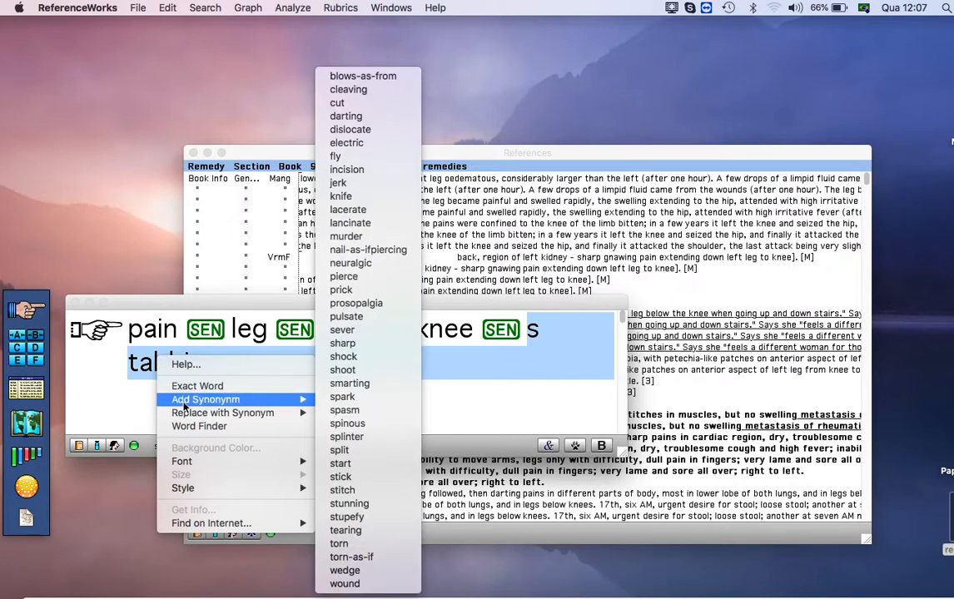
pyautogui.click(112, 391)
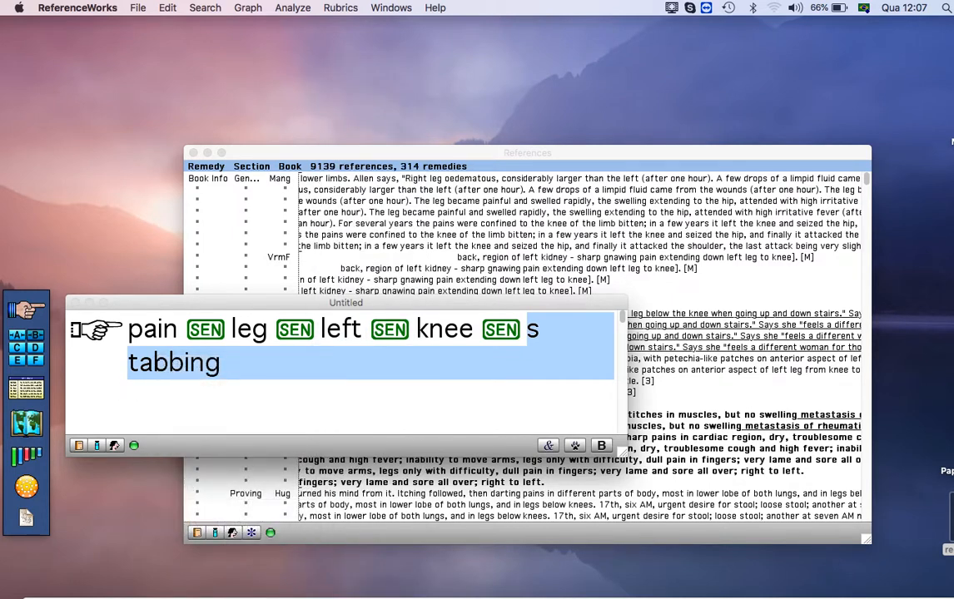
pyautogui.rightClick(159, 359)
pyautogui.moveTo(190, 408)
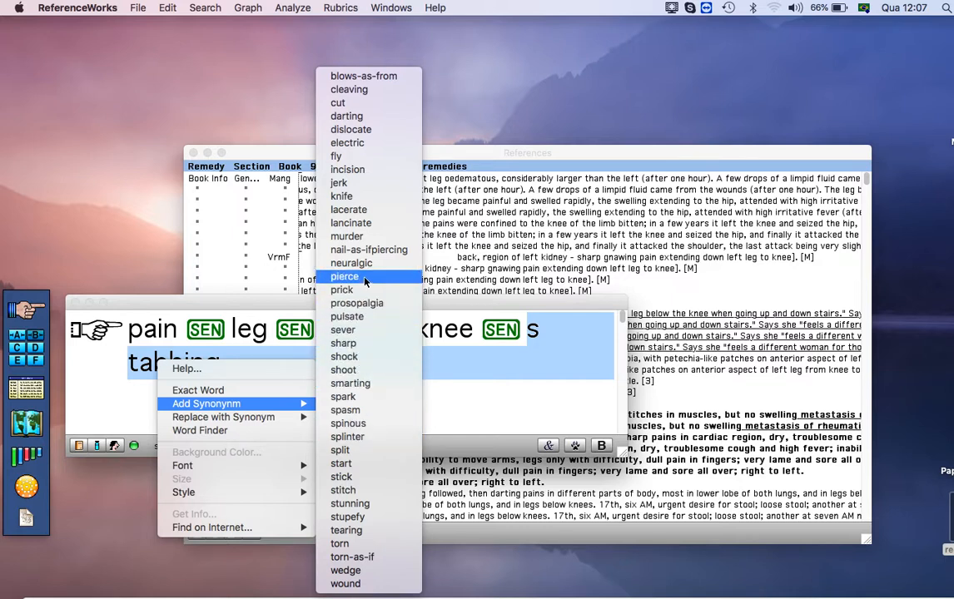
pyautogui.click(359, 344)
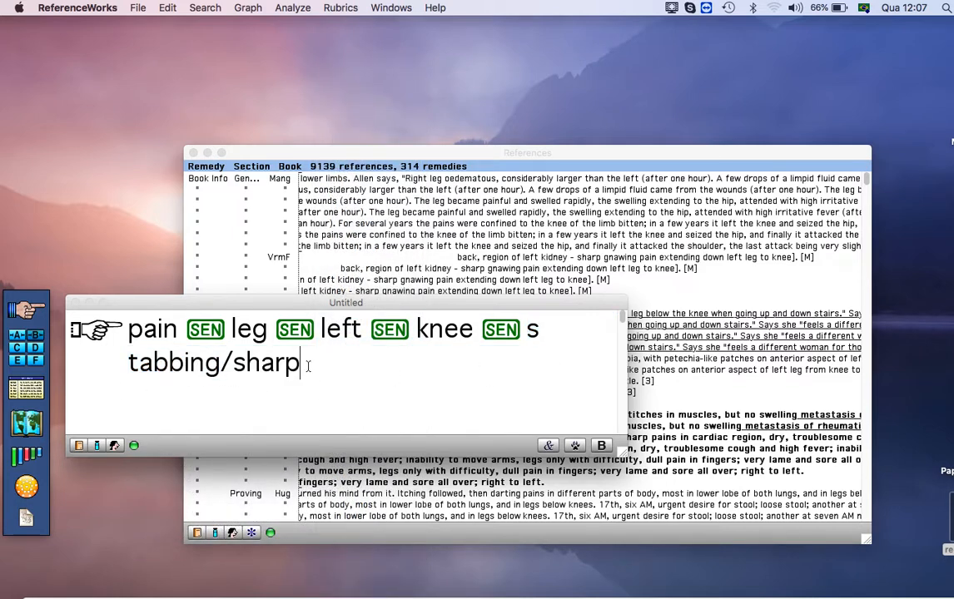
pyautogui.press('Return')
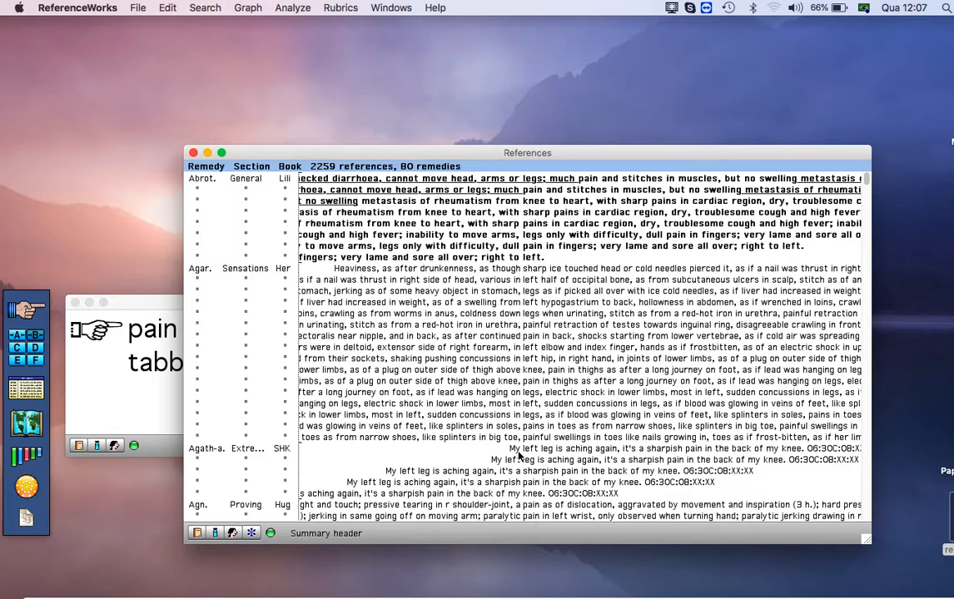
# Step: Review the references found for the stabbing/sharp query and its remedy list in clipboard B
pyautogui.scroll(-5, 499, 433)
pyautogui.scroll(-3, 518, 454)
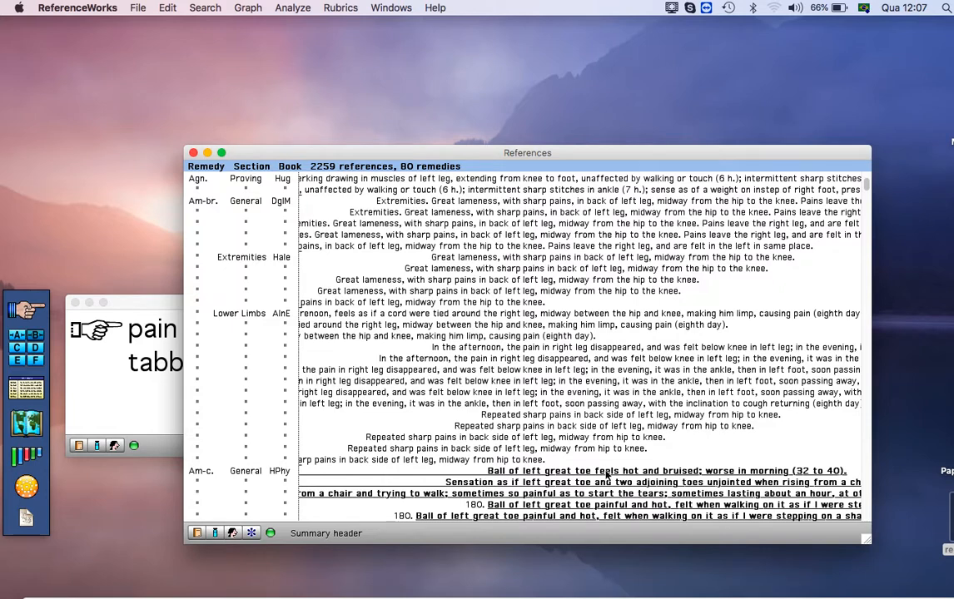
pyautogui.click(139, 398)
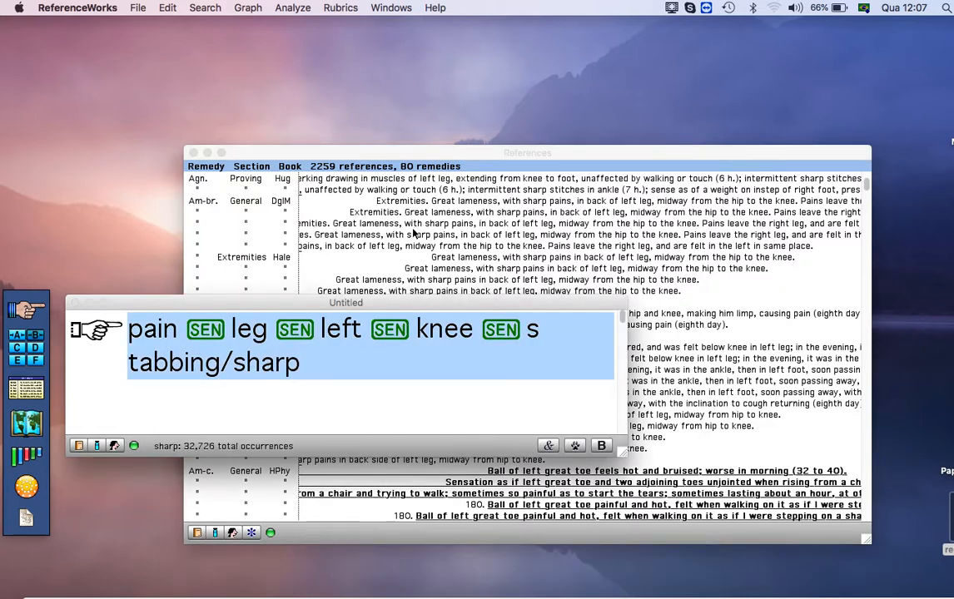
pyautogui.click(431, 173)
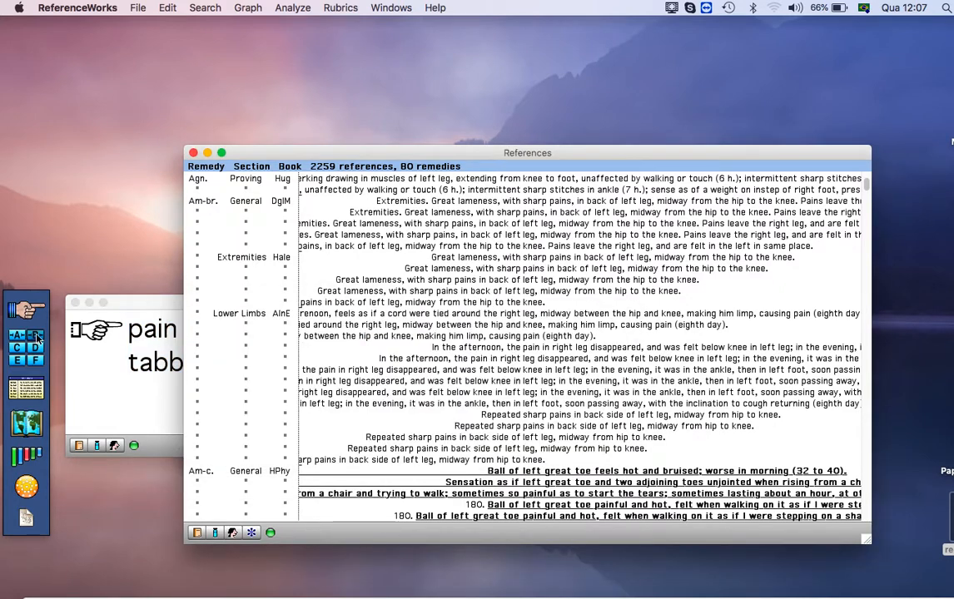
pyautogui.click(30, 308)
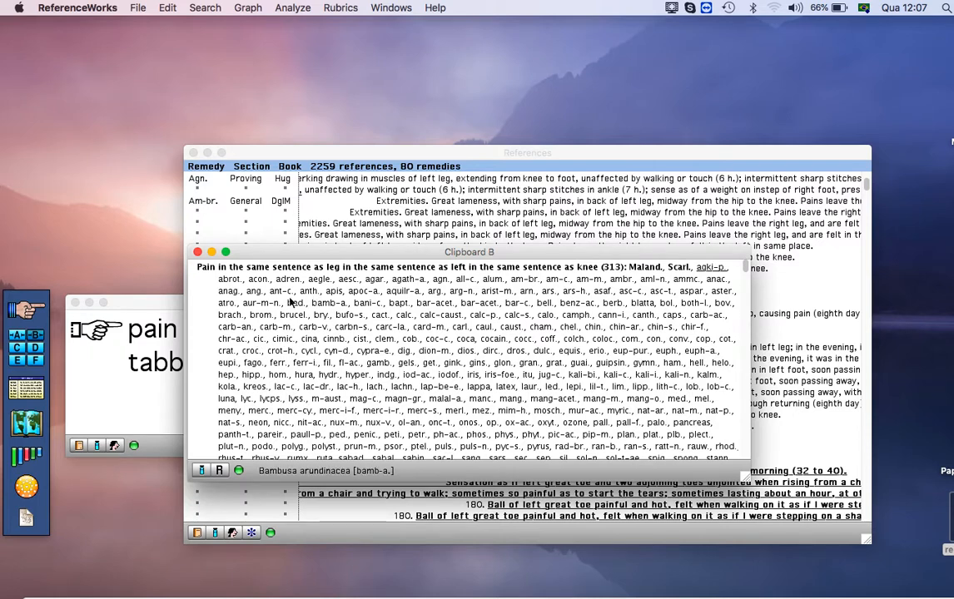
pyautogui.scroll(-1, 263, 328)
pyautogui.scroll(-4, 263, 328)
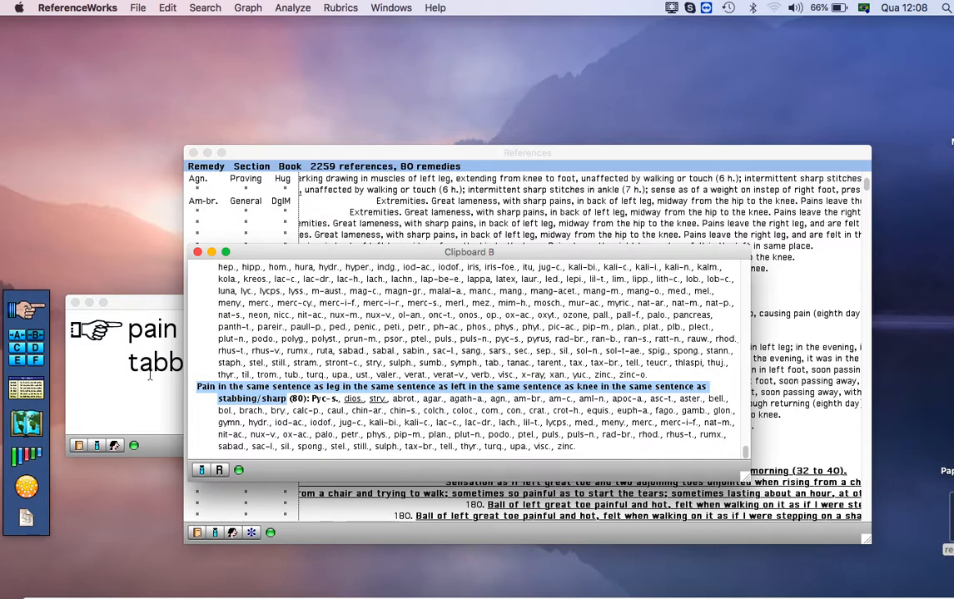
# Step: Replace all four same-sentence operators in the pain query with within-nine-words operators and run the search
pyautogui.click(174, 384)
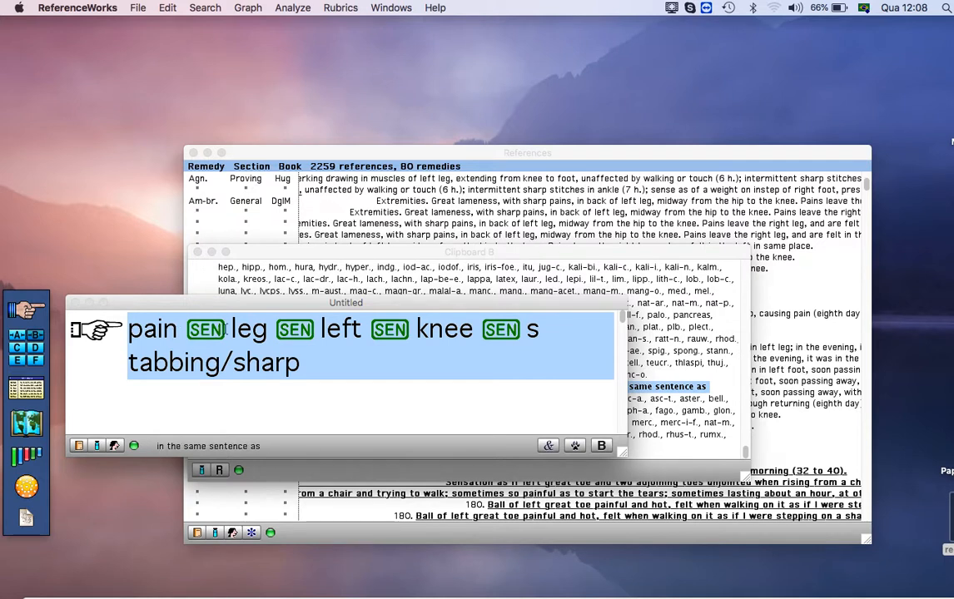
pyautogui.click(250, 345)
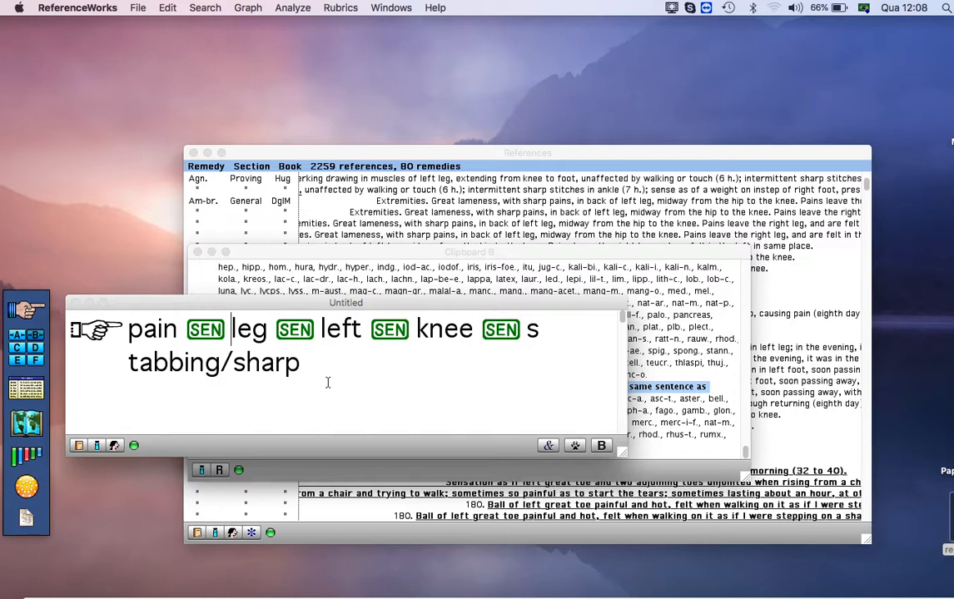
pyautogui.press('BackSpace')
pyautogui.press('9')
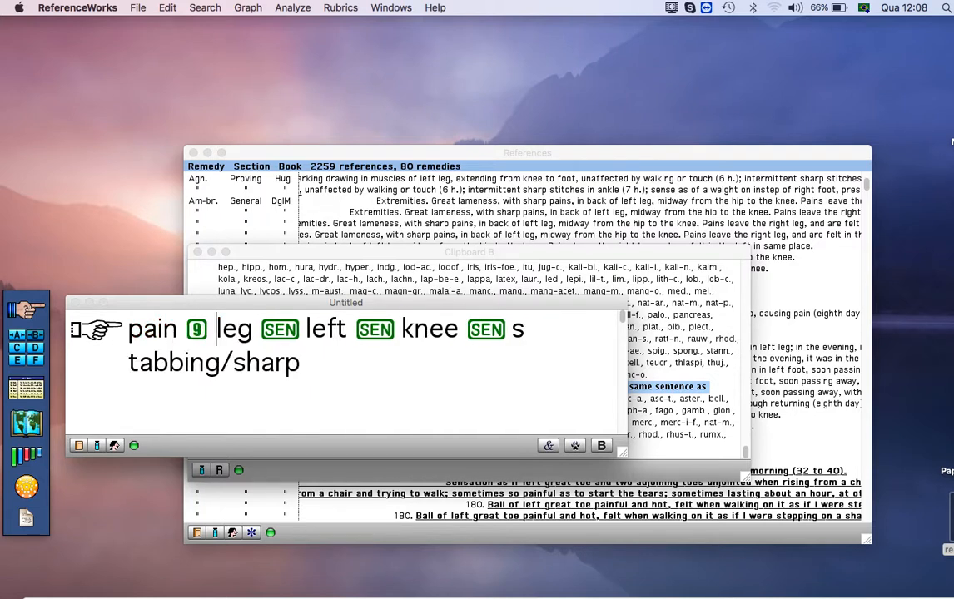
pyautogui.click(303, 329)
pyautogui.press('BackSpace')
pyautogui.press('9')
pyautogui.click(381, 331)
pyautogui.press('BackSpace')
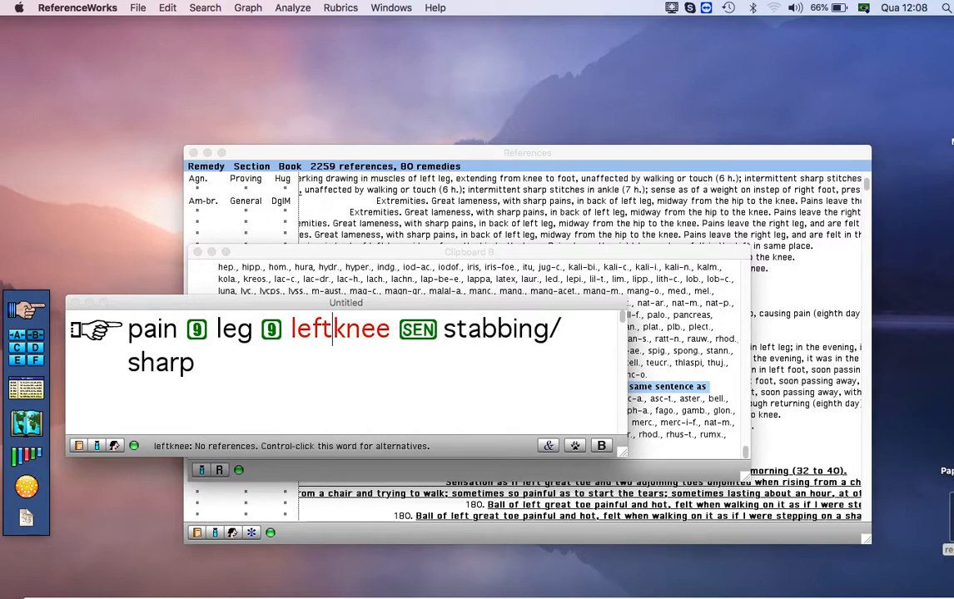
pyautogui.press('9')
pyautogui.click(482, 329)
pyautogui.press('BackSpace')
pyautogui.press('9')
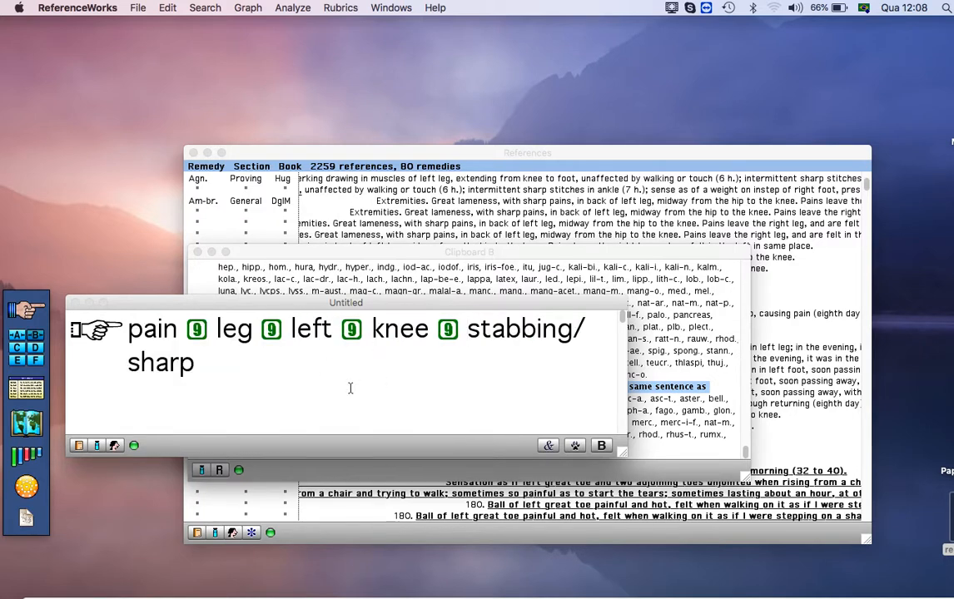
pyautogui.press('Return')
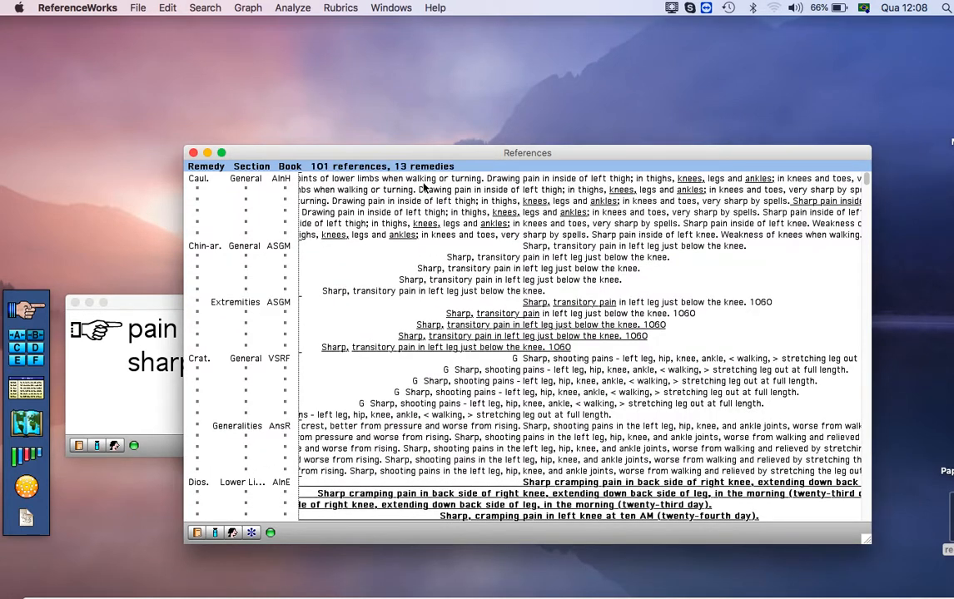
# Step: Clear the search document and delete the pain, leg, left and knee rubric without stabbing/sharp from clipboard B
pyautogui.click(122, 387)
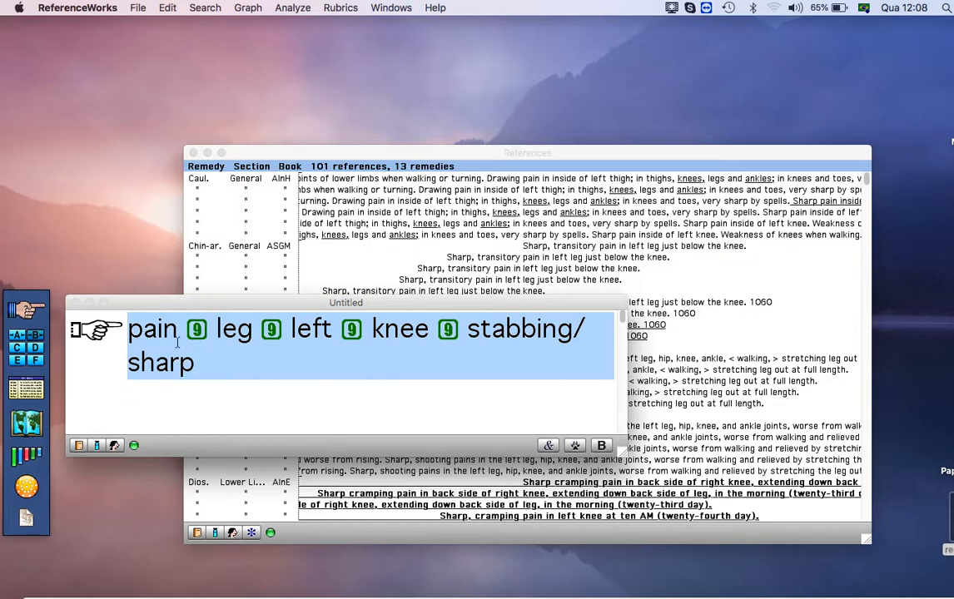
pyautogui.press('BackSpace')
pyautogui.click(38, 307)
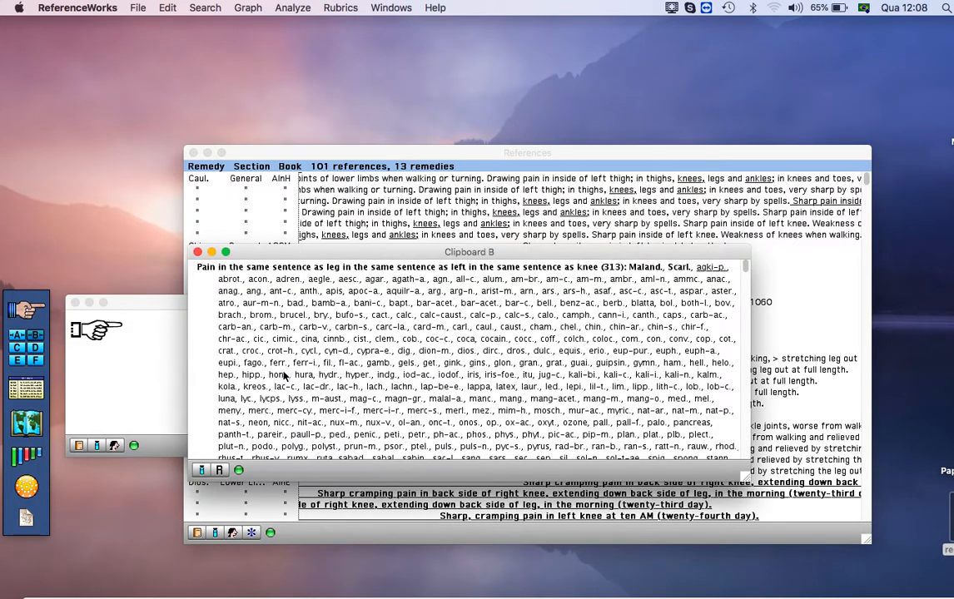
pyautogui.click(252, 268)
pyautogui.press('BackSpace')
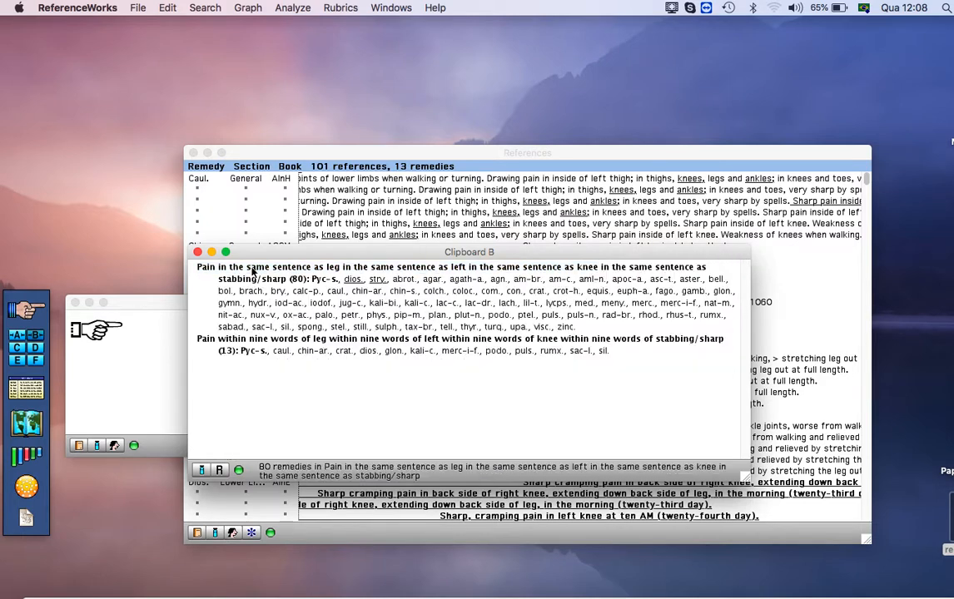
# Step: Move the Clipboard B window above the search document and copy its same-sentence stabbing/sharp rubric into the document as a query
pyautogui.click(233, 270)
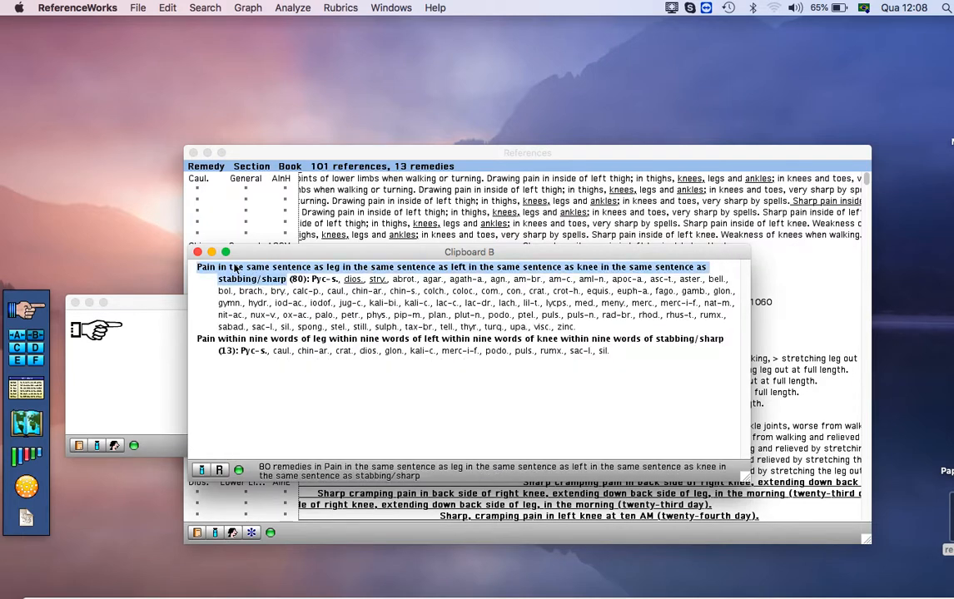
pyautogui.moveTo(268, 255); pyautogui.dragTo(318, 117)
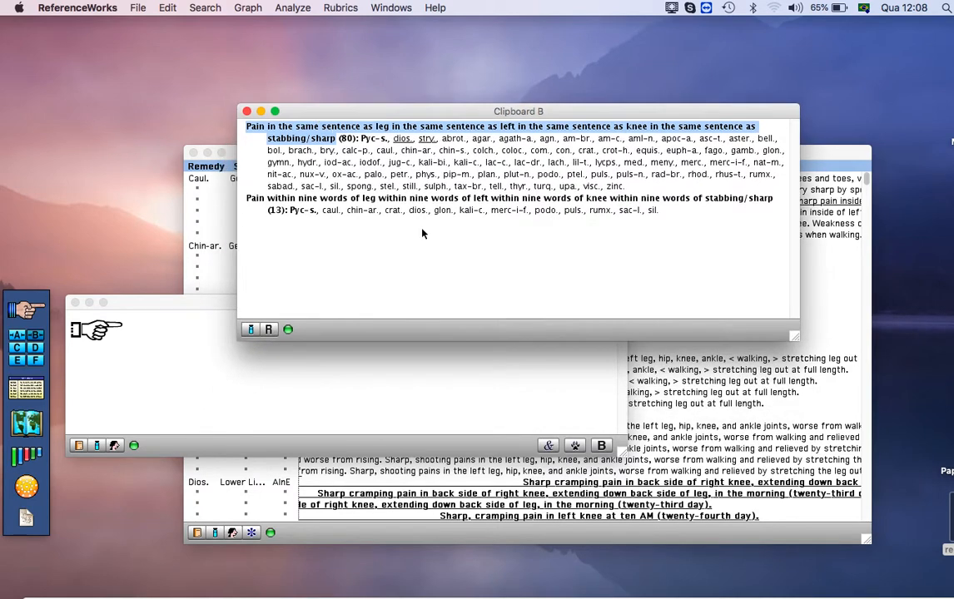
pyautogui.moveTo(284, 122); pyautogui.dragTo(297, 386)
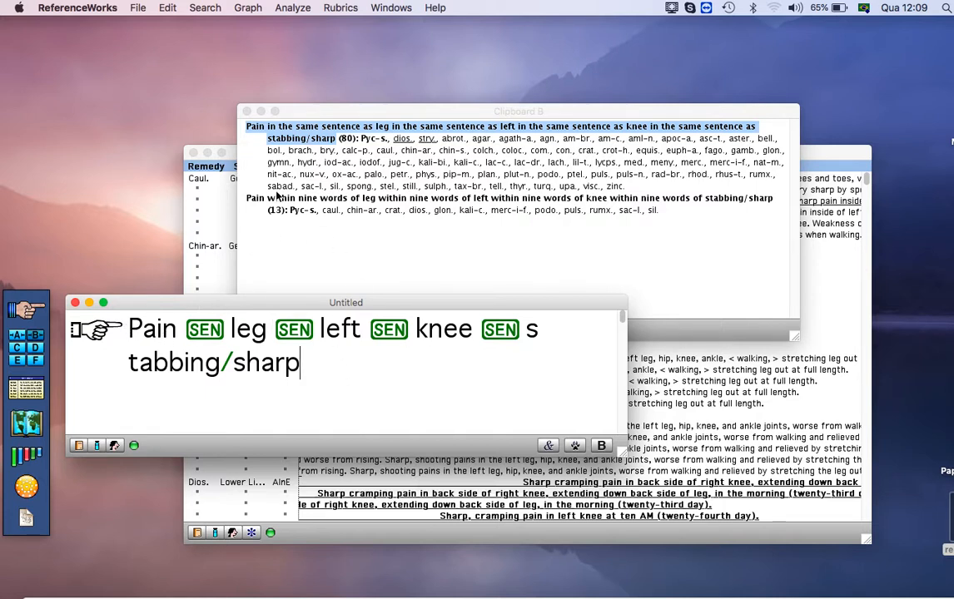
# Step: Delete the within-nine-words rubric from clipboard B
pyautogui.click(275, 208)
pyautogui.click(277, 202)
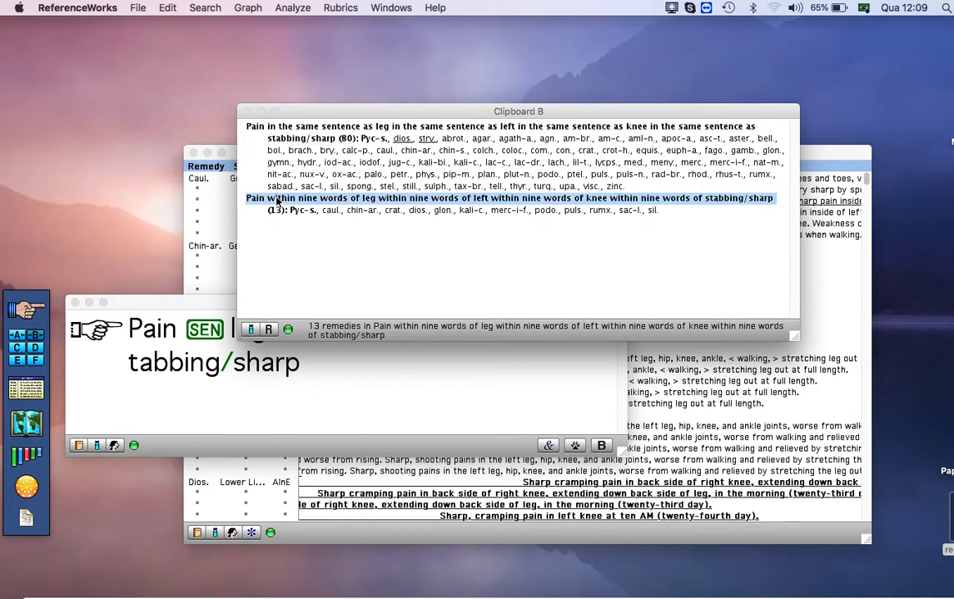
pyautogui.press('BackSpace')
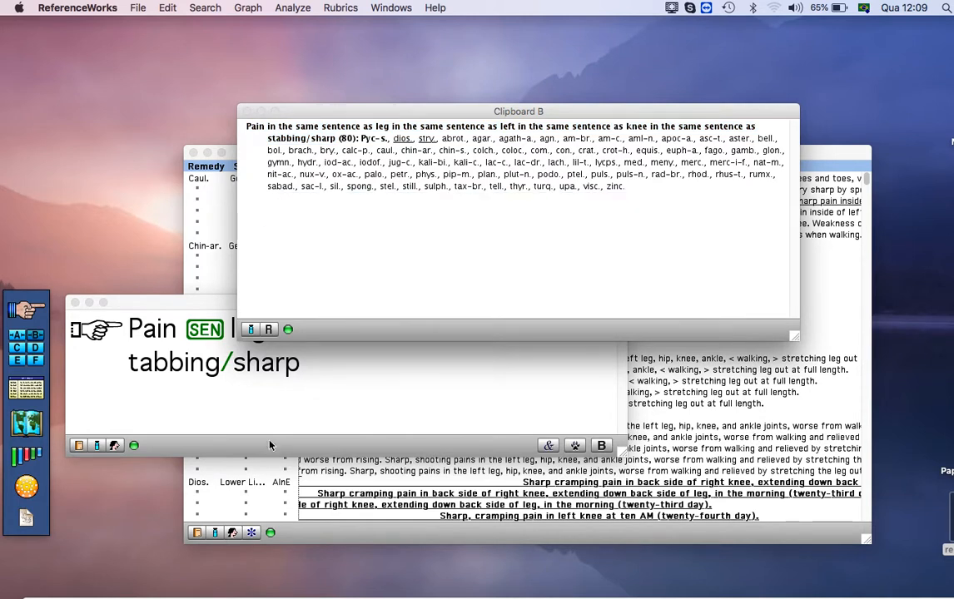
# Step: Replace the query with "convulsion" in the same sentence as "eye" within three words of "upward" and run the search
pyautogui.click(325, 392)
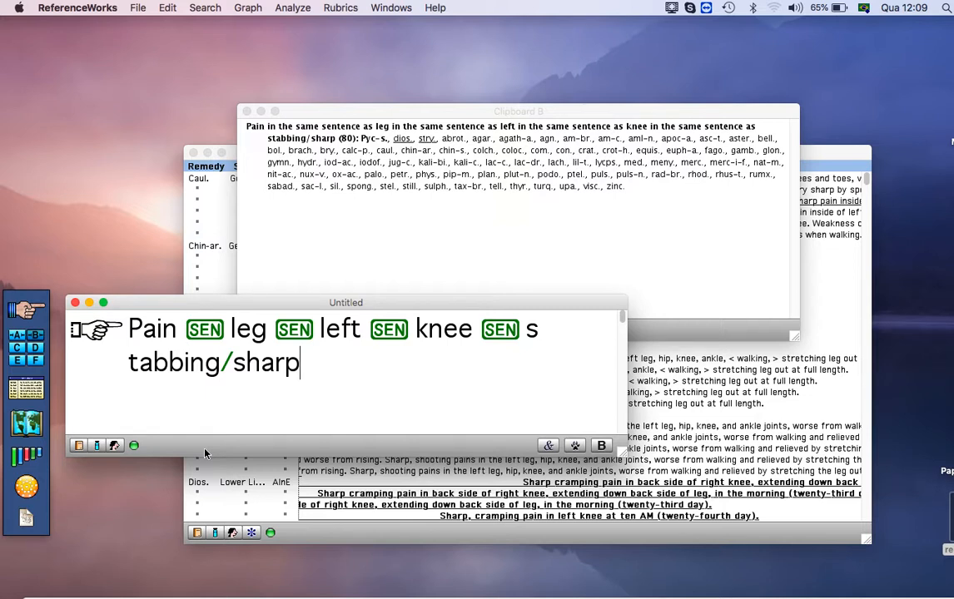
pyautogui.moveTo(303, 364); pyautogui.dragTo(129, 332)
pyautogui.press('BackSpace')
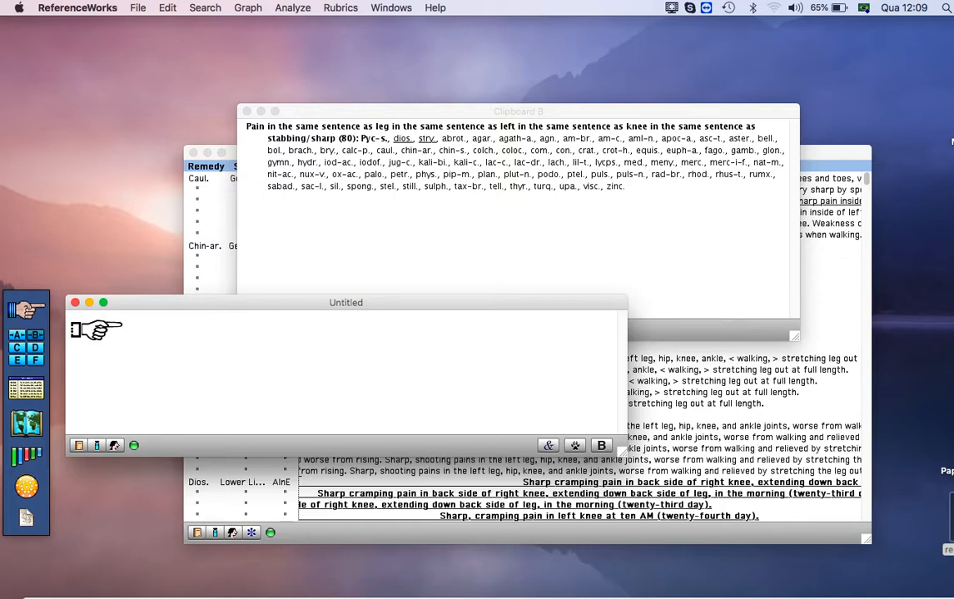
pyautogui.write('convulsion')
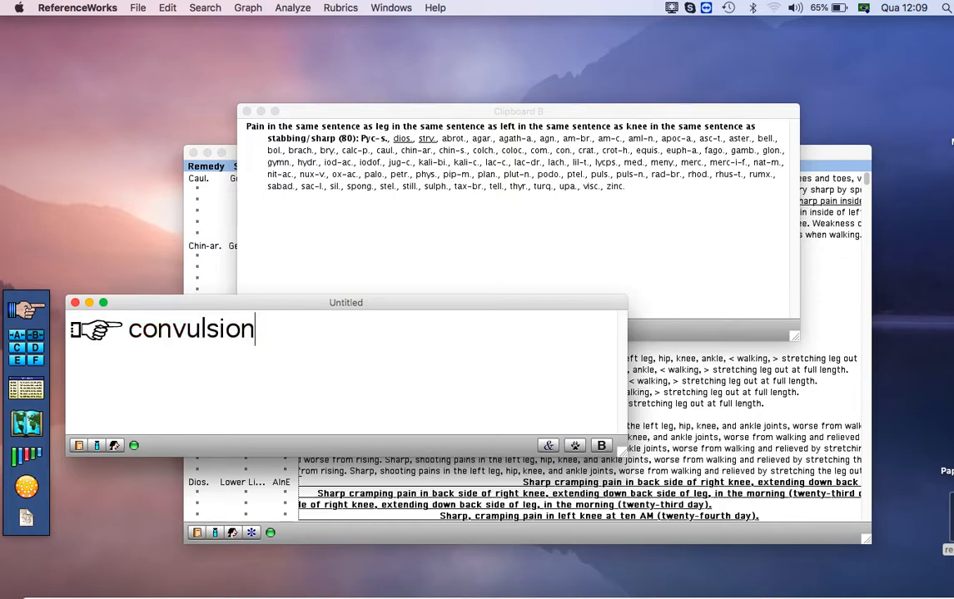
pyautogui.press('&')
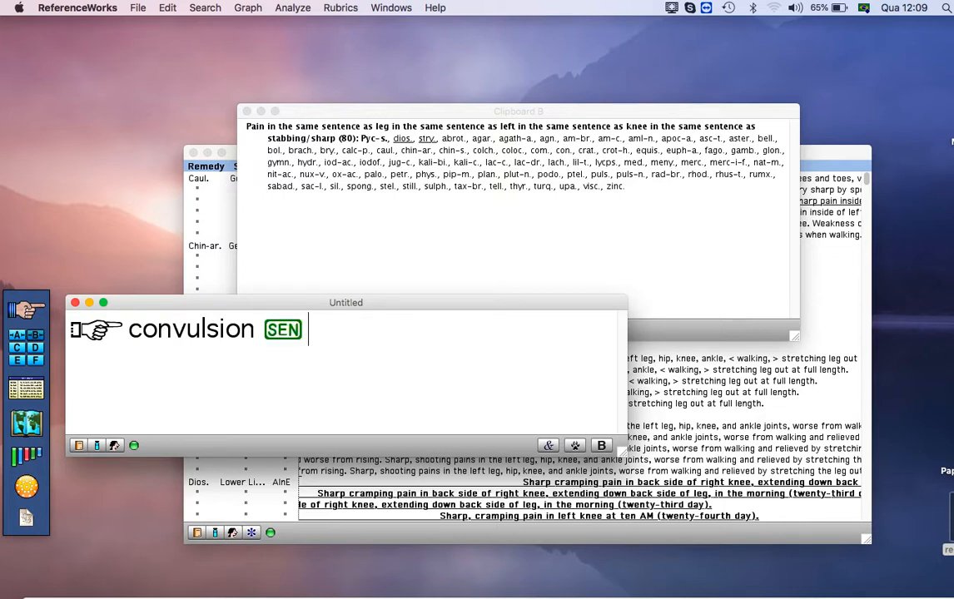
pyautogui.write('eye')
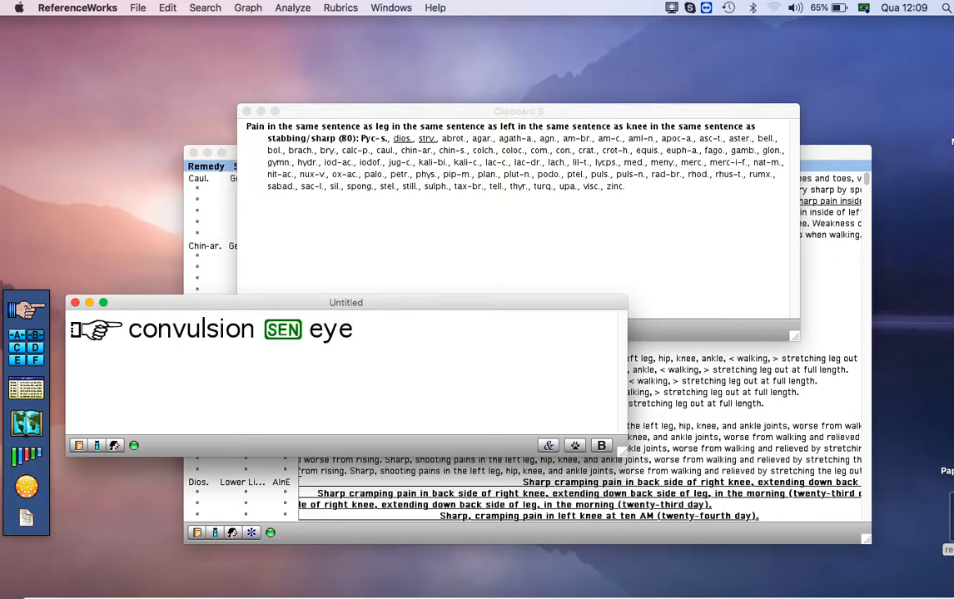
pyautogui.press('&')
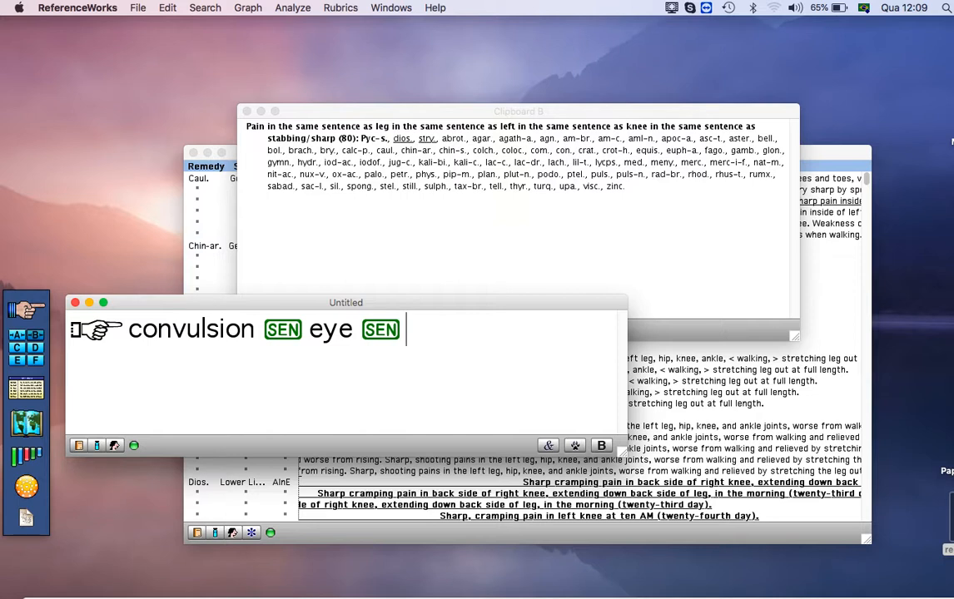
pyautogui.press('BackSpace')
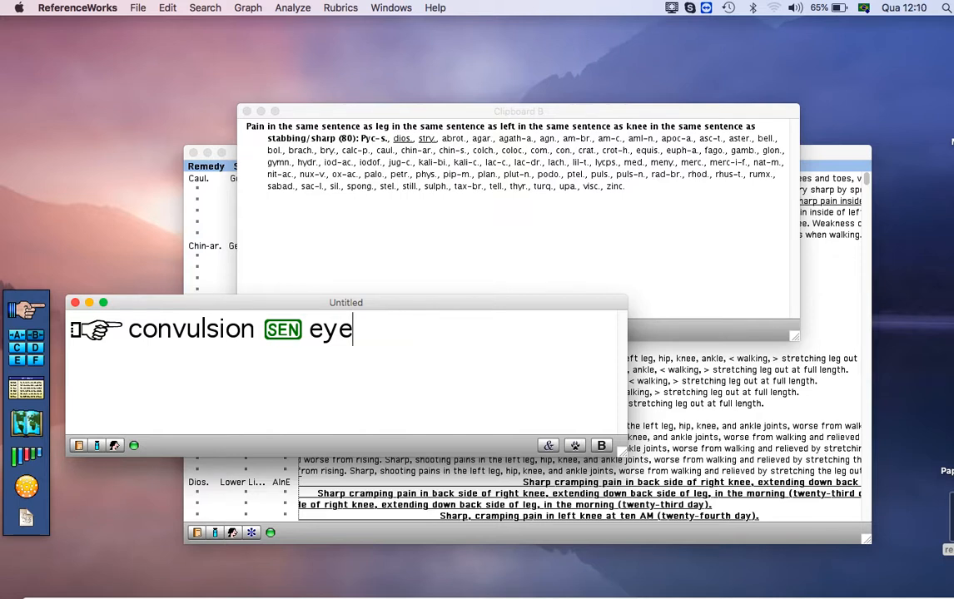
pyautogui.write('3 upward')
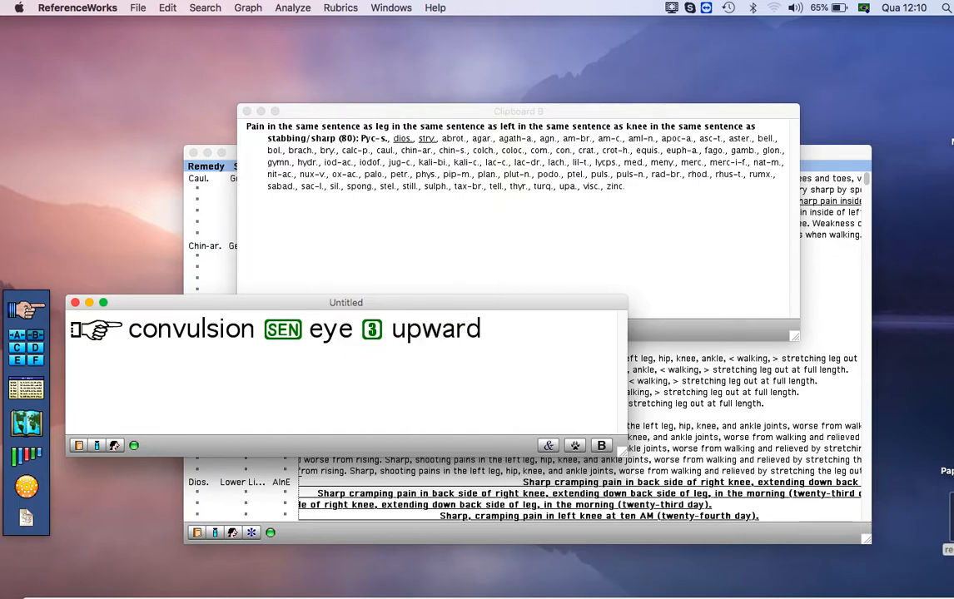
pyautogui.press('Return')
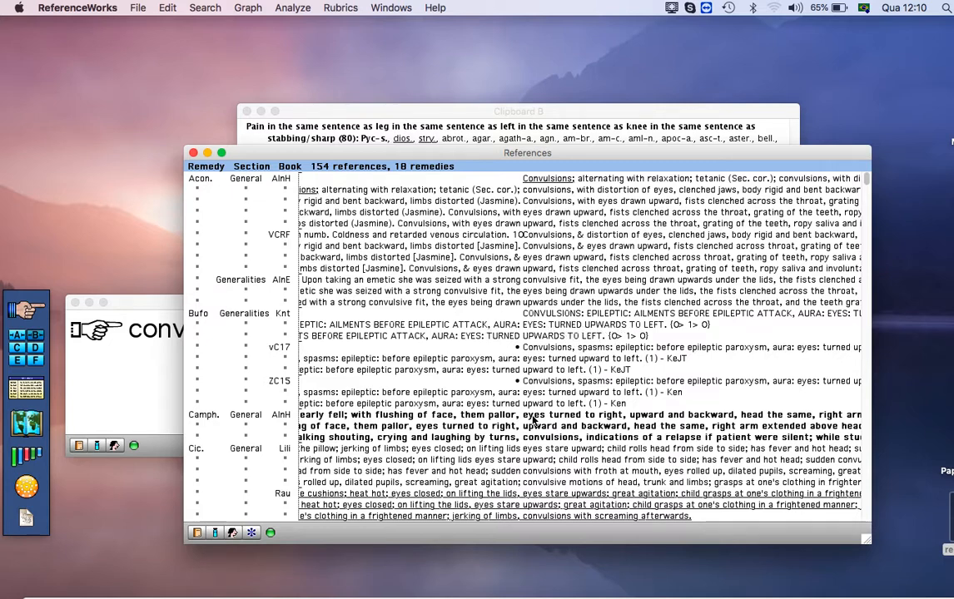
pyautogui.click(156, 364)
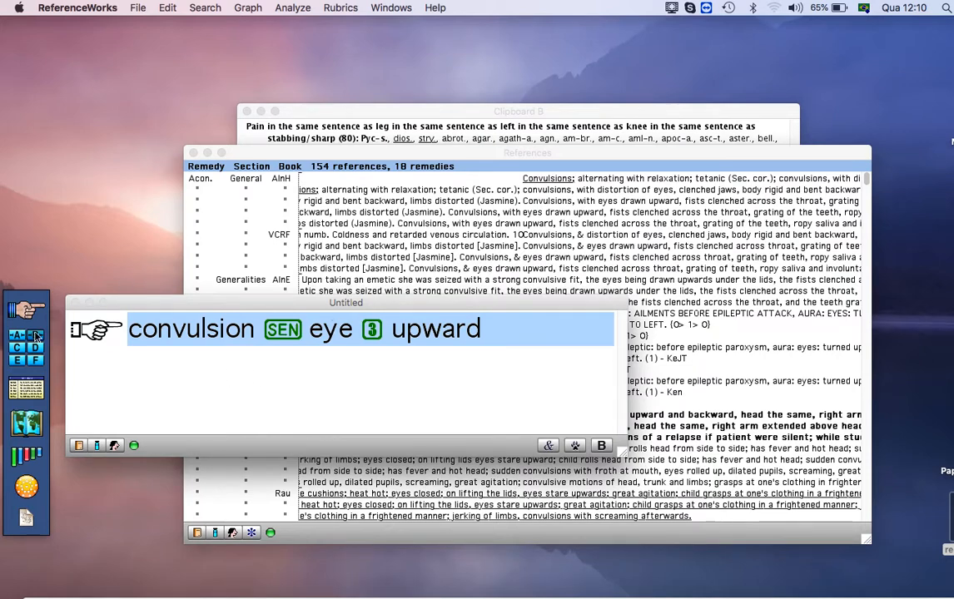
# Step: Add the convulsion, eye and upward search result to clipboard B as a rubric and graph the clipboard's remedies
pyautogui.click(33, 303)
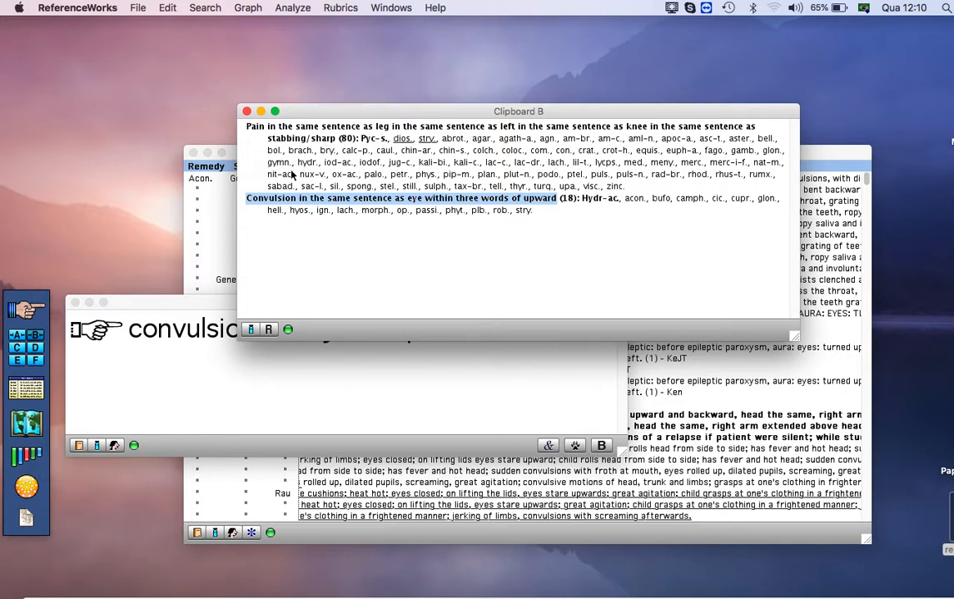
pyautogui.click(41, 439)
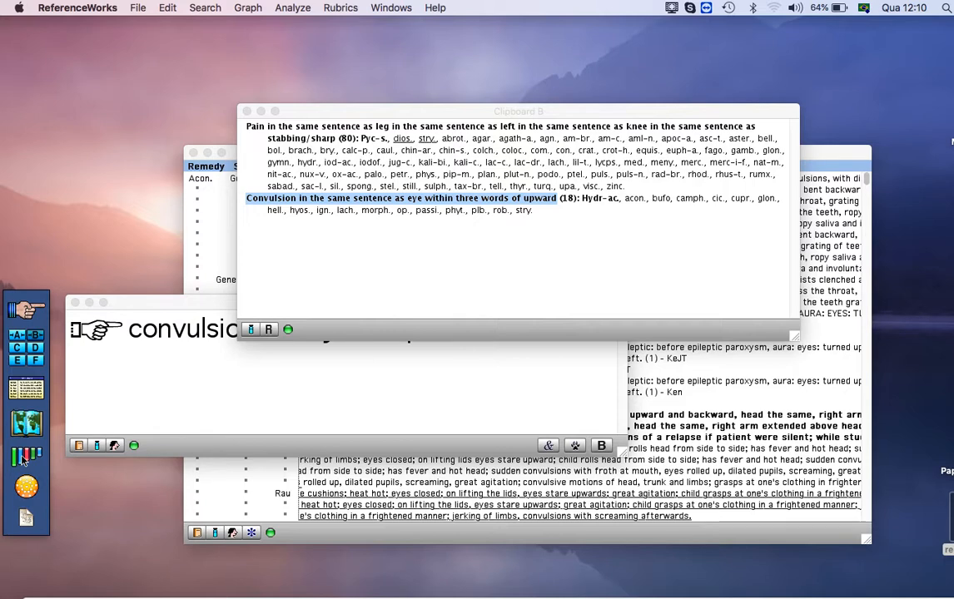
pyautogui.click(24, 457)
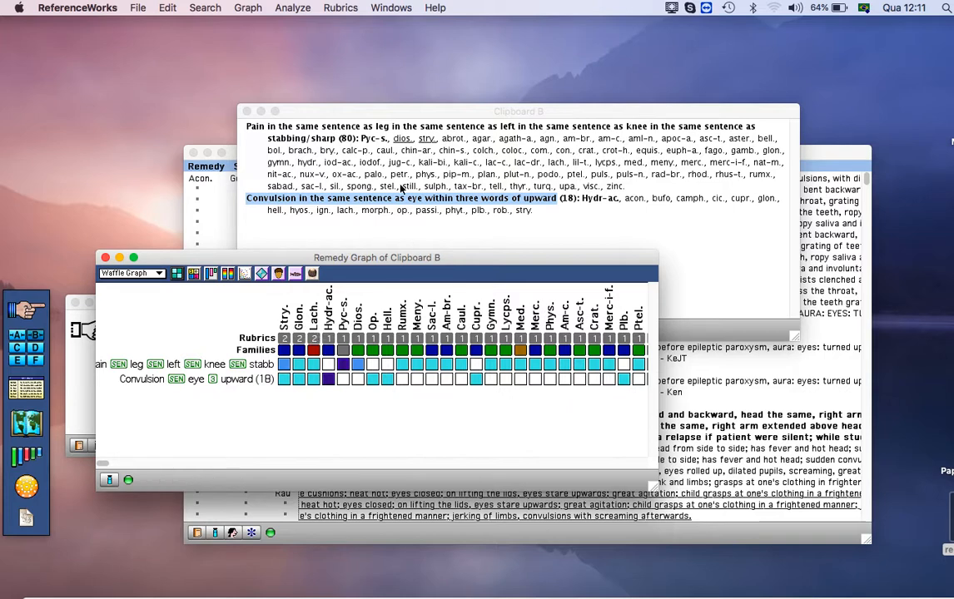
pyautogui.click(486, 233)
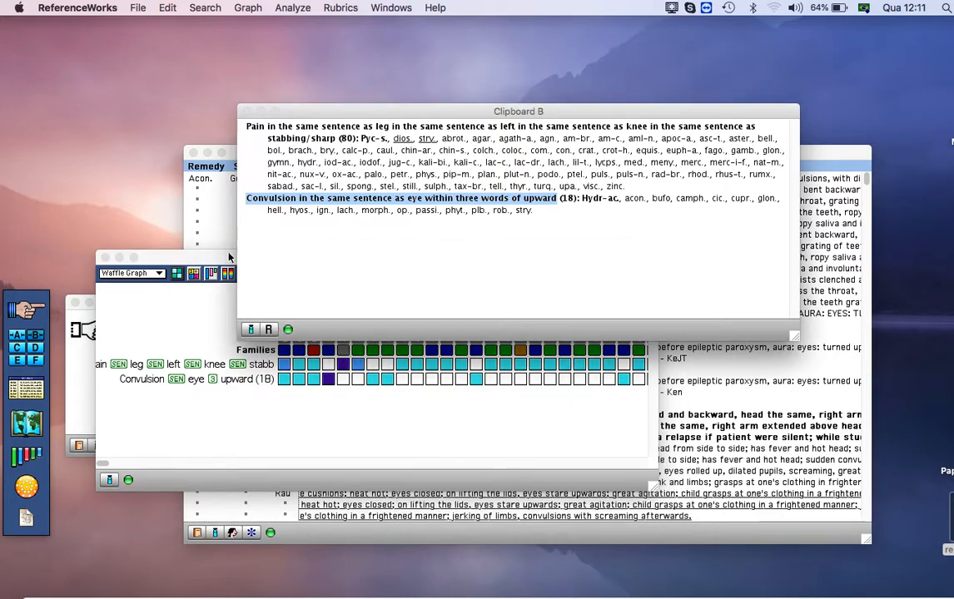
pyautogui.click(223, 416)
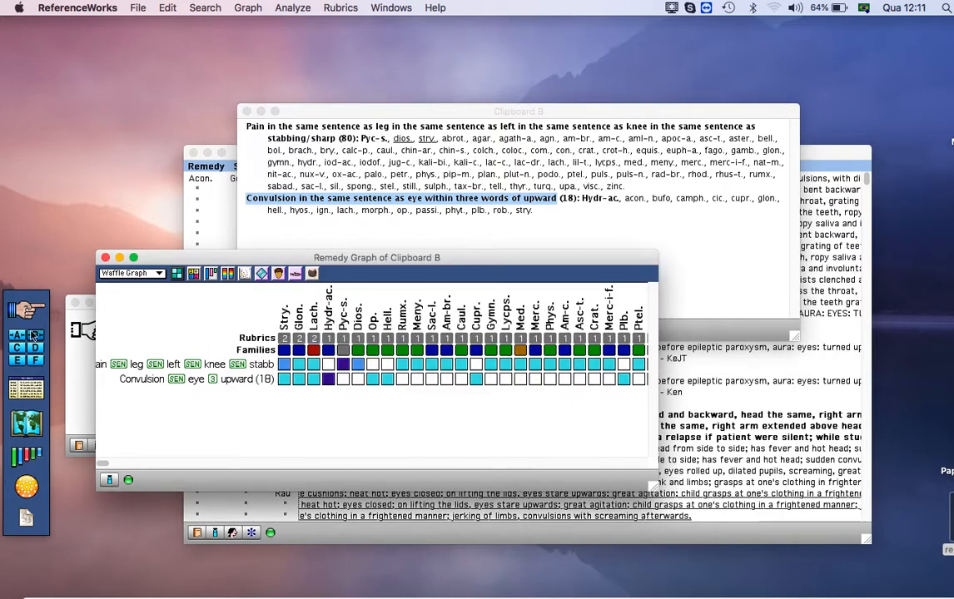
# Step: Close the remedy graph, replace the query in the search document with "clairvoyance" and run the search
pyautogui.click(73, 378)
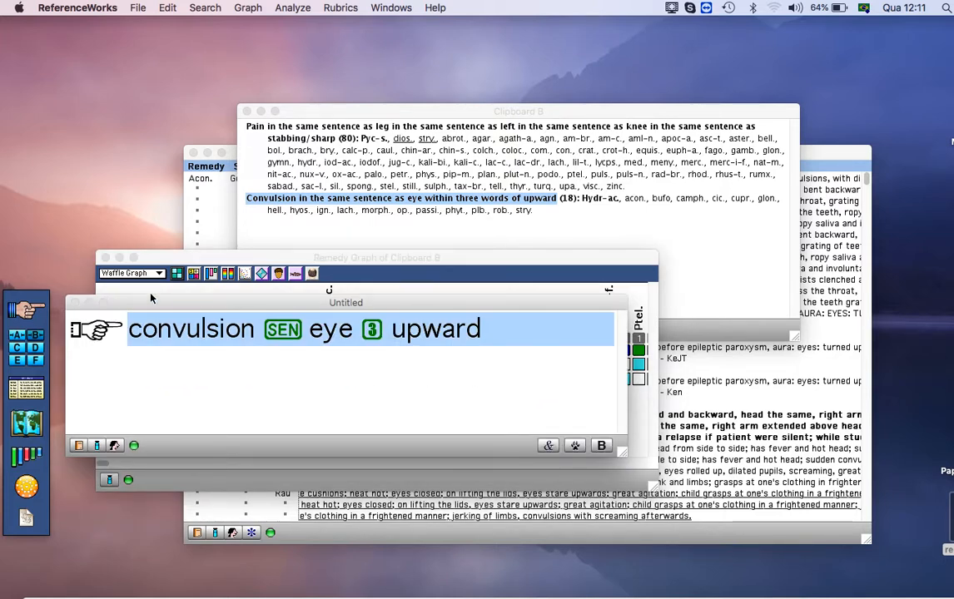
pyautogui.click(101, 259)
pyautogui.click(103, 259)
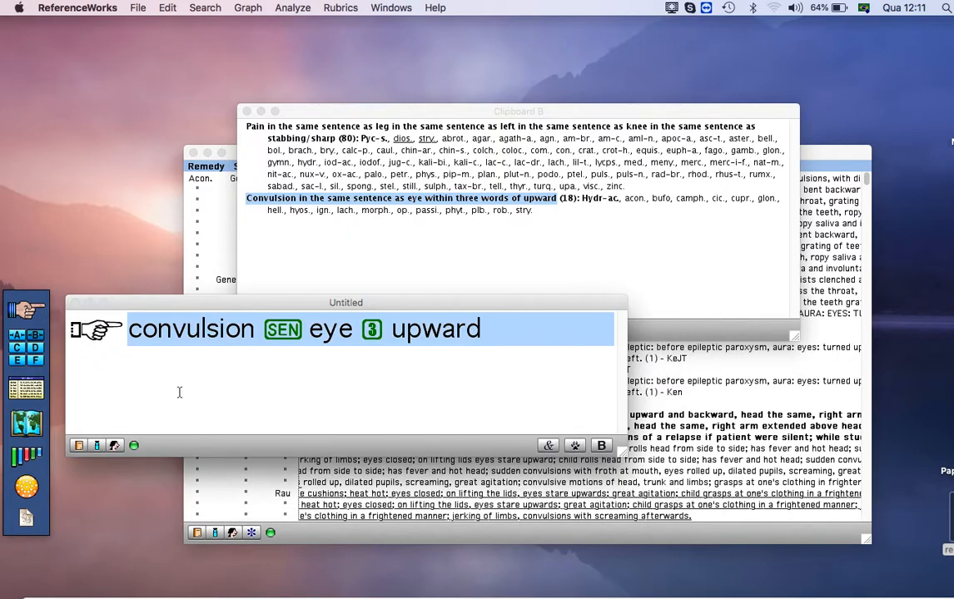
pyautogui.press('BackSpace')
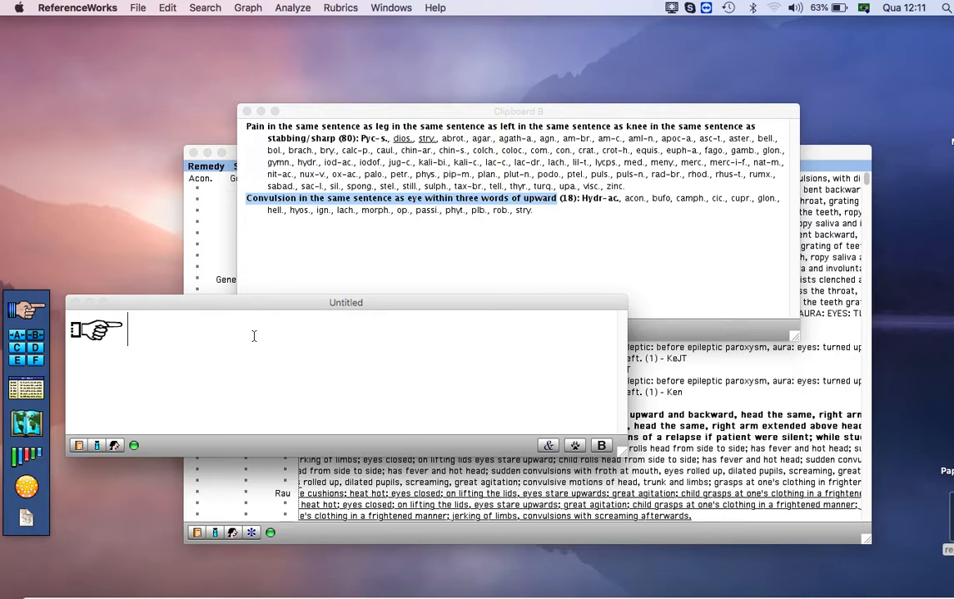
pyautogui.write('clay')
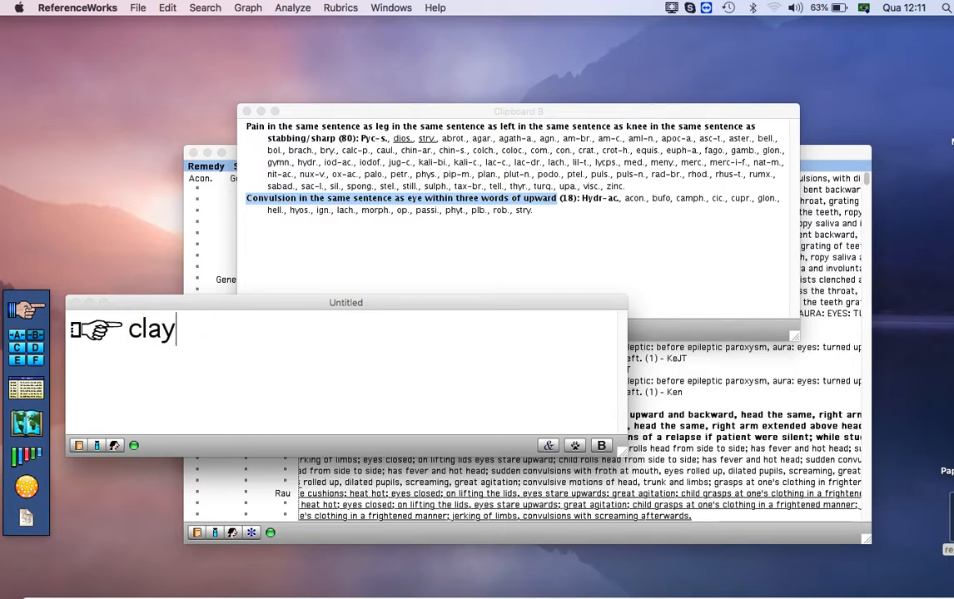
pyautogui.press('BackSpace')
pyautogui.write('irvoyance')
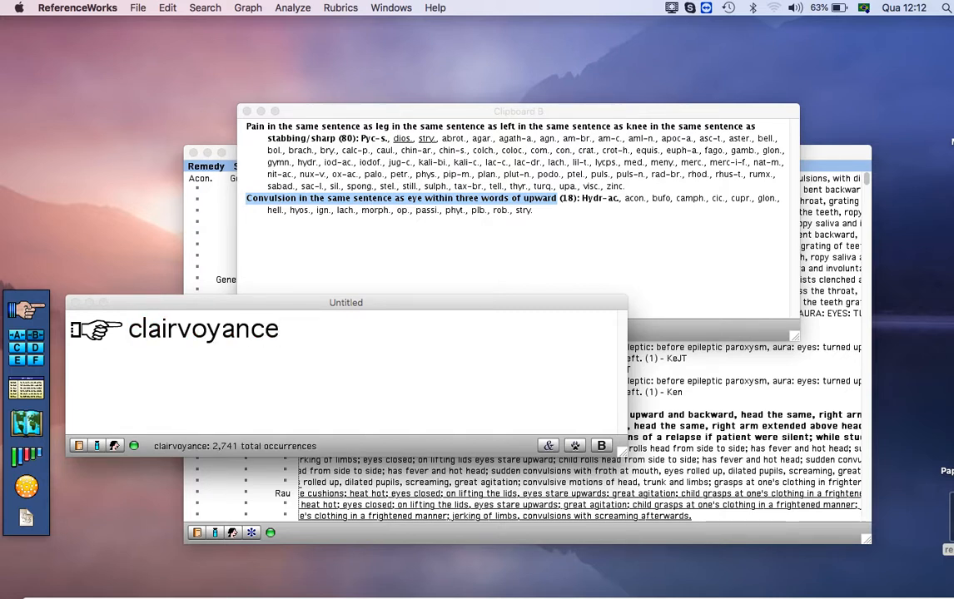
pyautogui.press('Return')
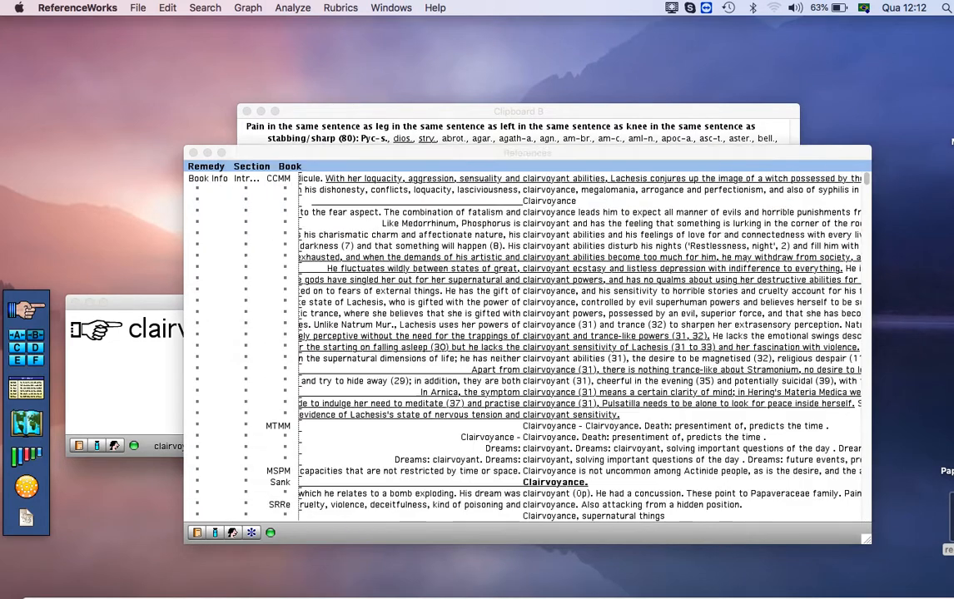
# Step: Add the clairvoyance search result to clipboard B as a rubric and graph the clipboard's remedies again
pyautogui.click(39, 336)
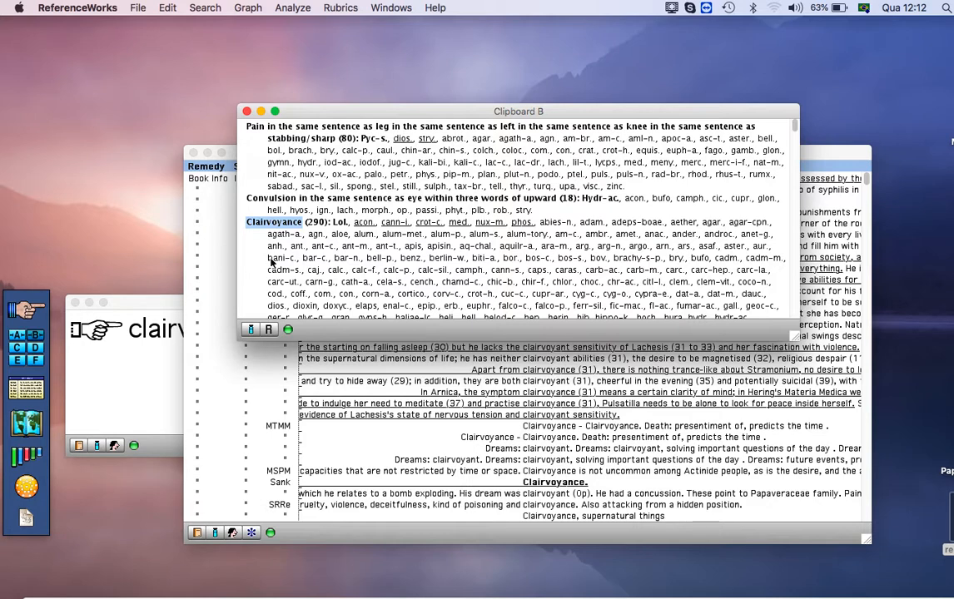
pyautogui.click(23, 457)
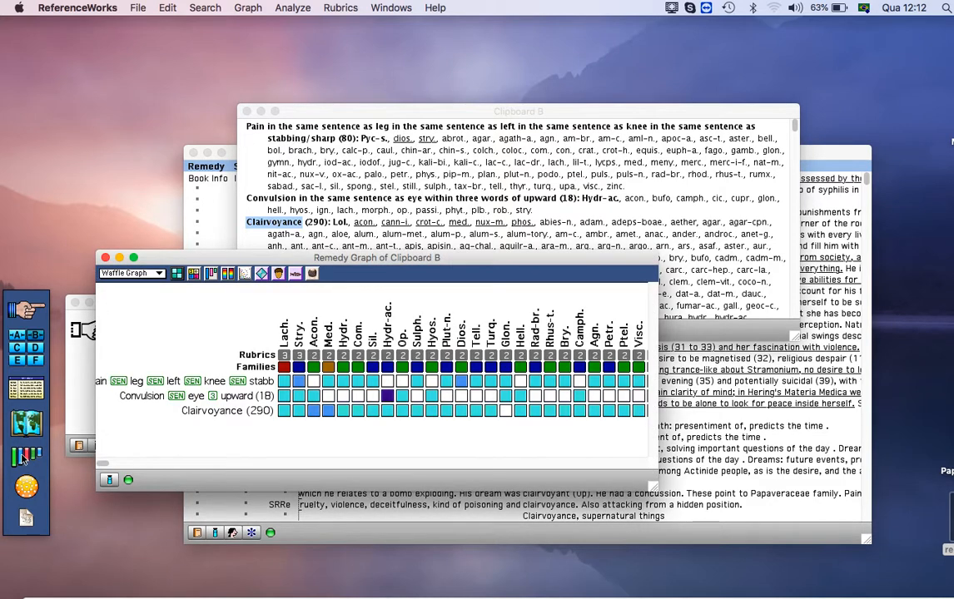
# Step: Check Stry. in the materia medica and examine its entries among the clairvoyance references
pyautogui.doubleClick(300, 338)
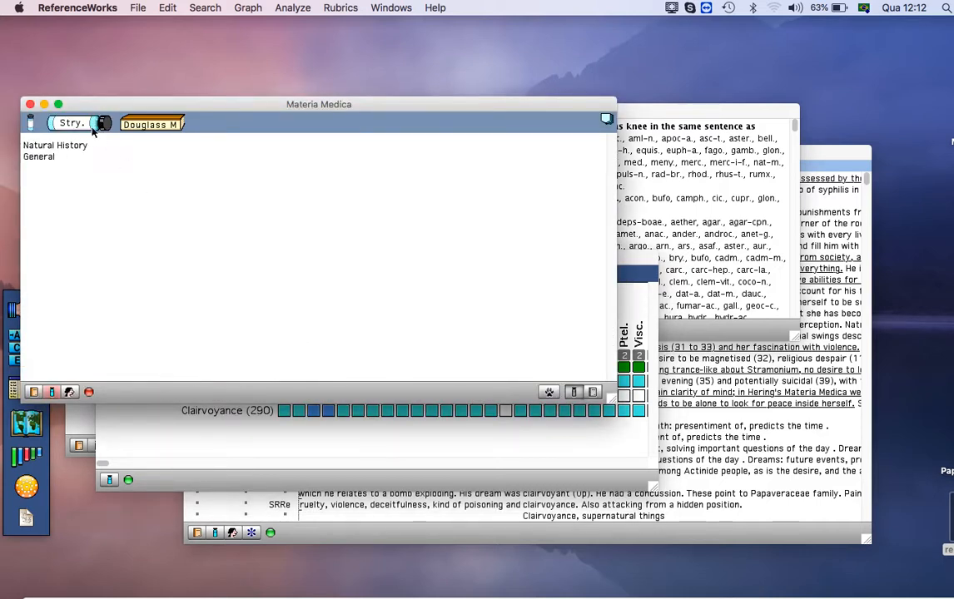
pyautogui.click(29, 104)
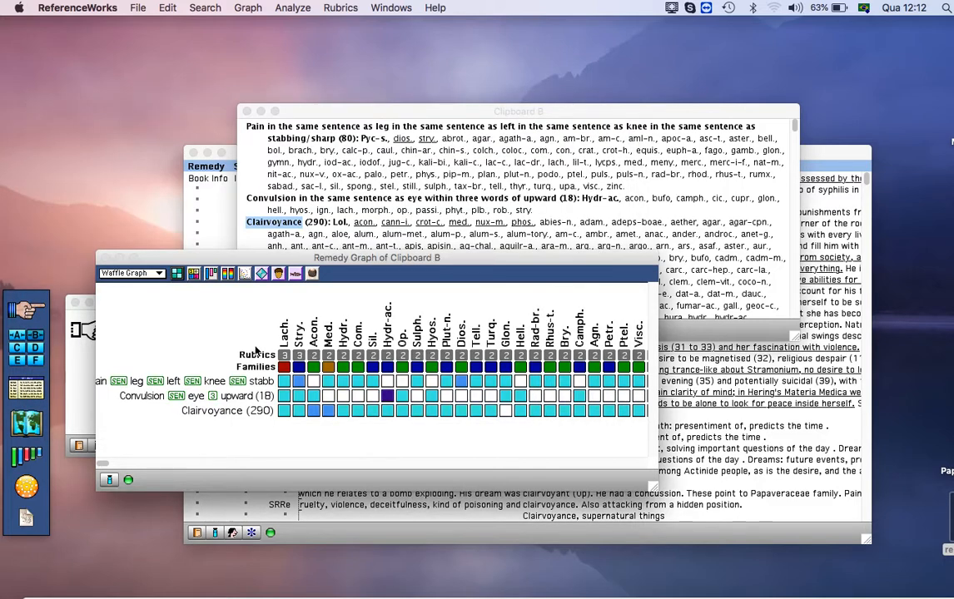
pyautogui.click(794, 415)
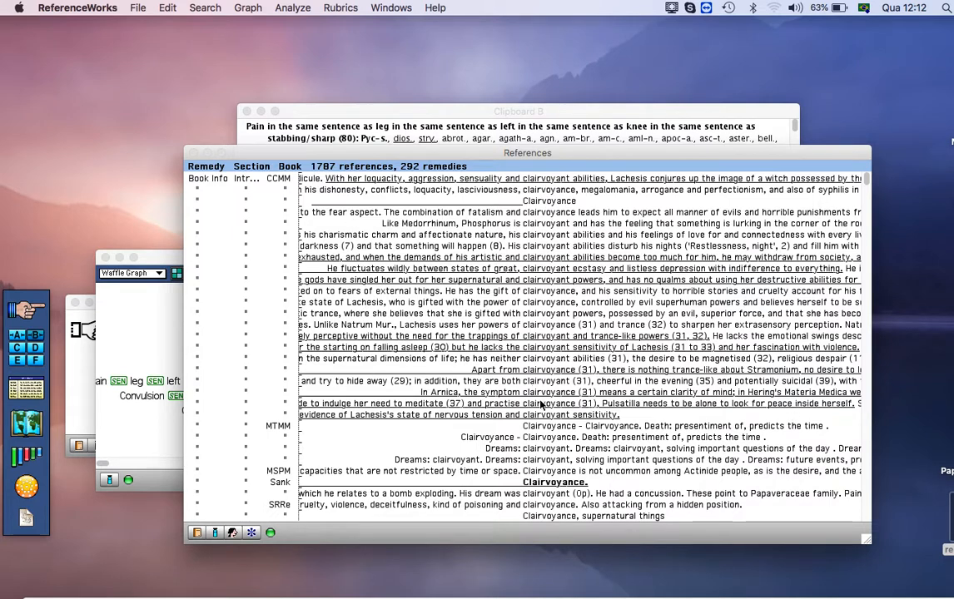
pyautogui.scroll(-15, 538, 403)
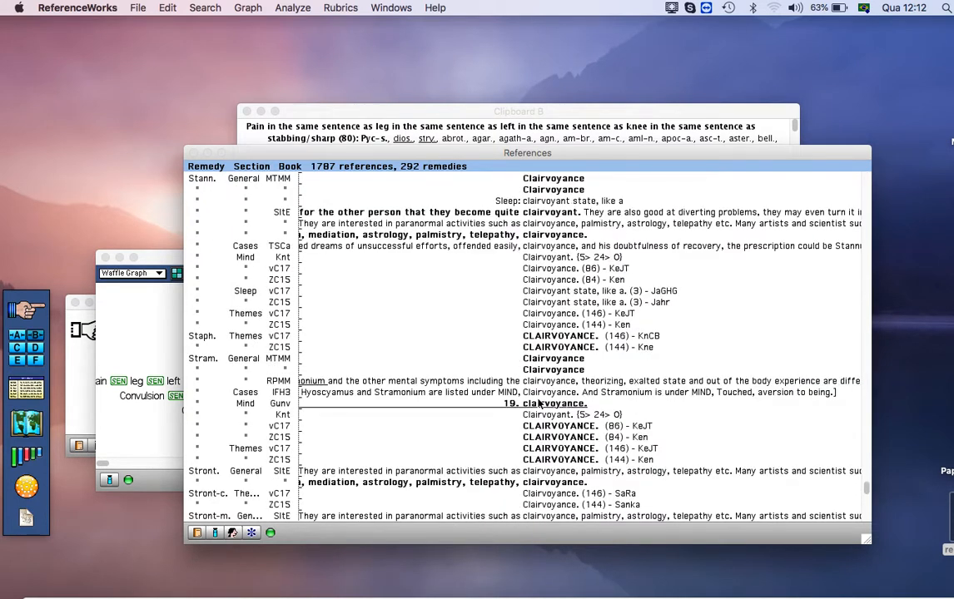
pyautogui.scroll(-5, 234, 457)
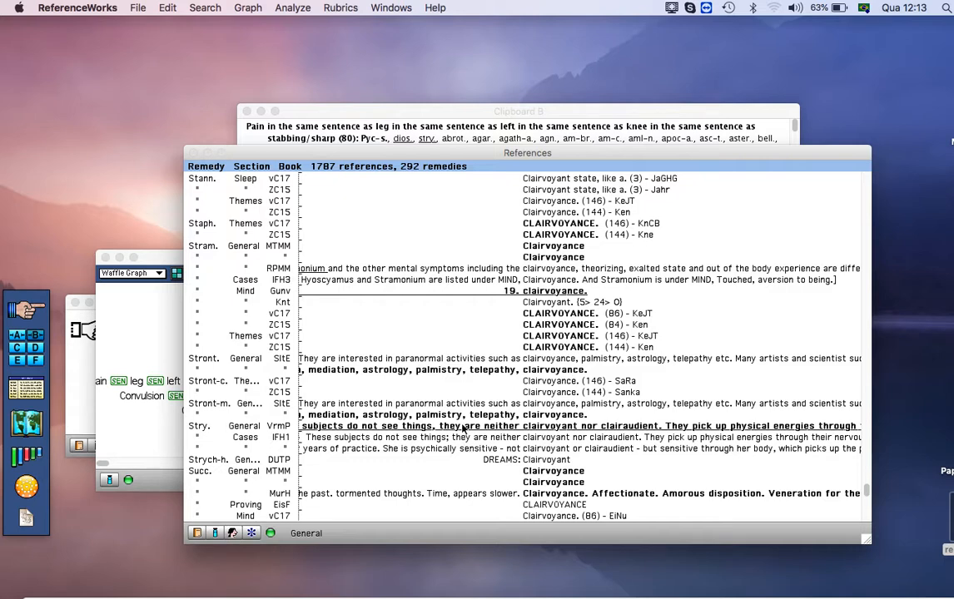
# Step: Delete the remedy stry. from the clairvoyance rubric in clipboard B and regraph the clipboard
pyautogui.click(409, 116)
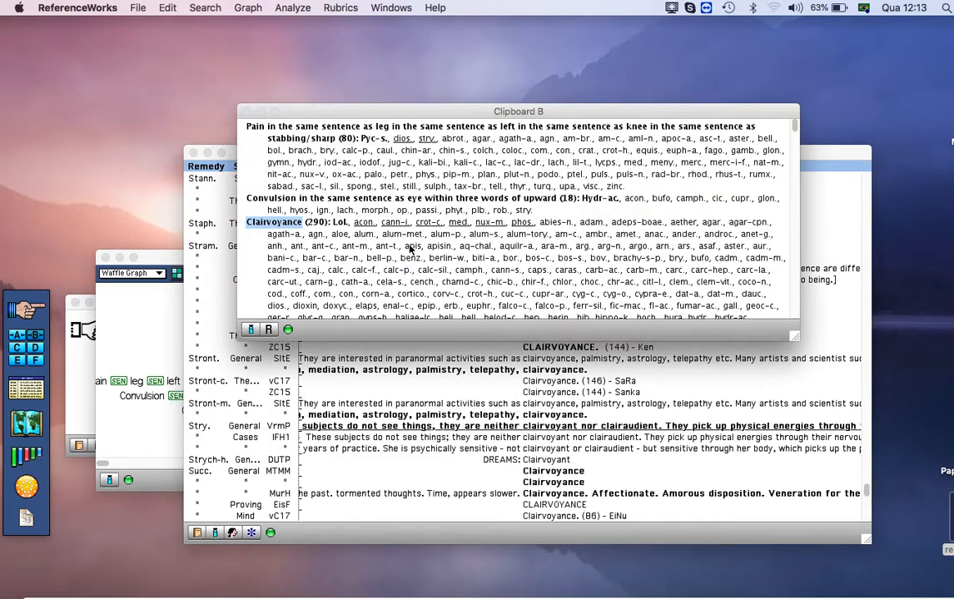
pyautogui.scroll(-5, 528, 287)
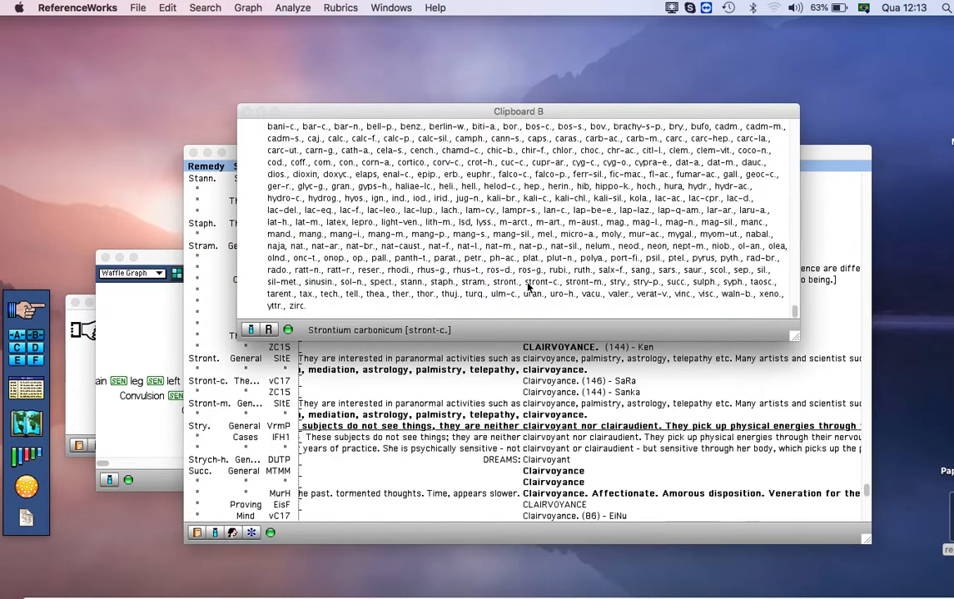
pyautogui.click(617, 282)
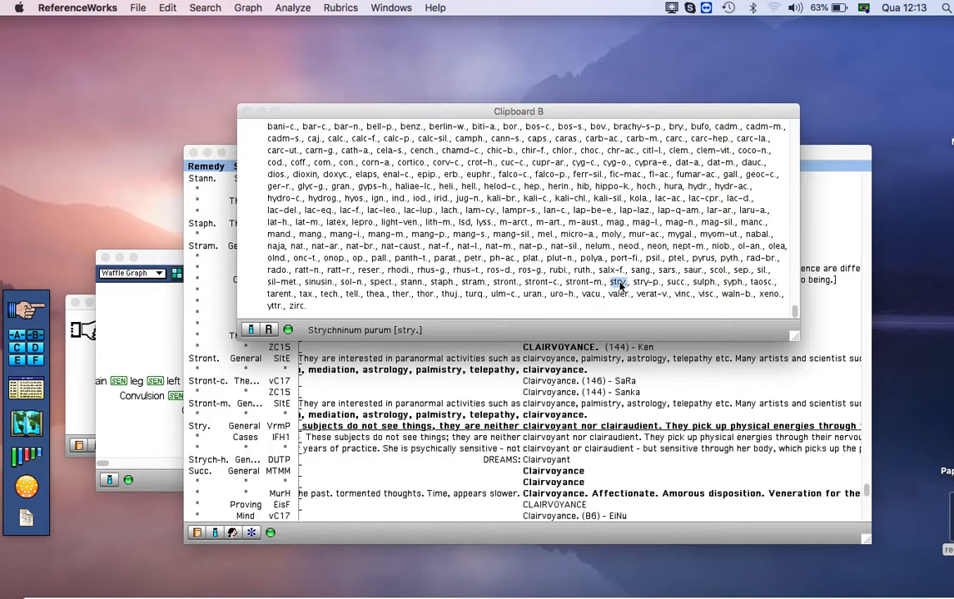
pyautogui.press('BackSpace')
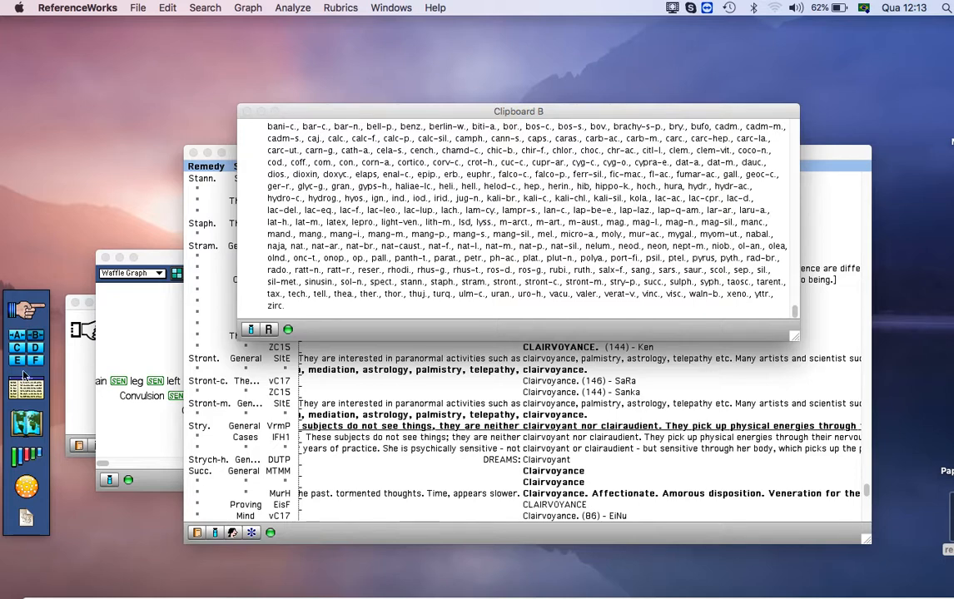
pyautogui.click(16, 458)
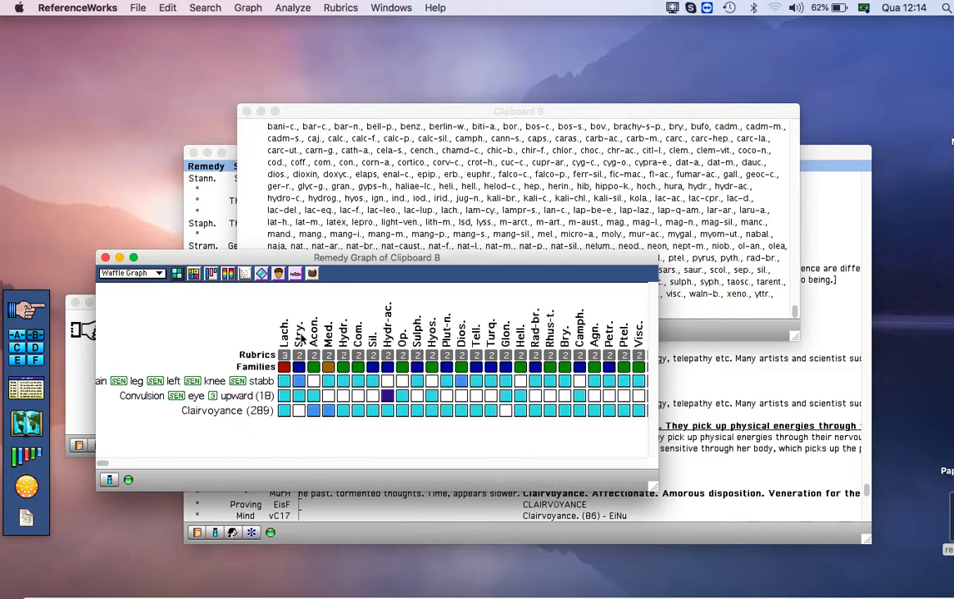
pyautogui.click(407, 205)
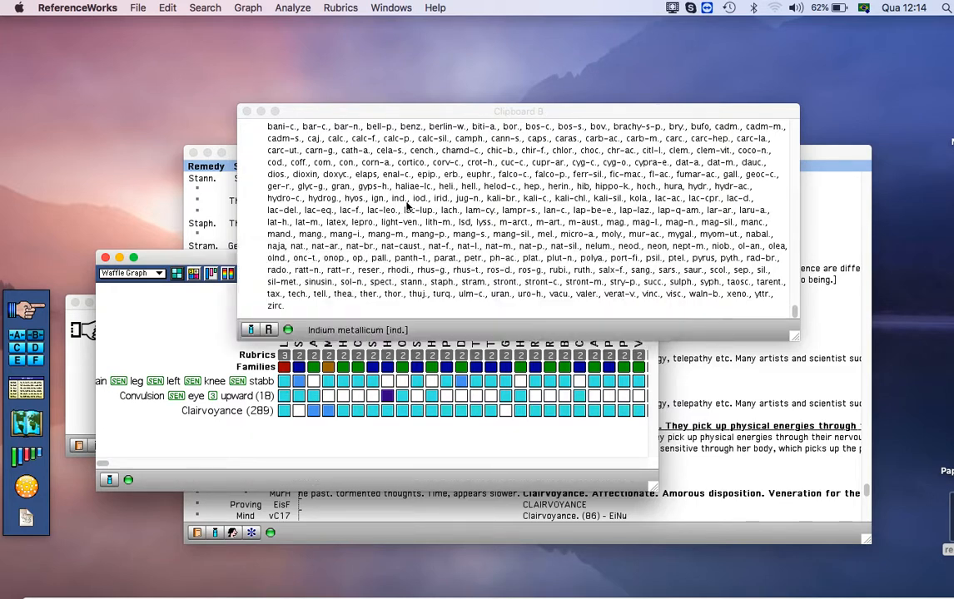
# Step: Clear the clairvoyance query from the search document and switch to clipboard C
pyautogui.click(26, 309)
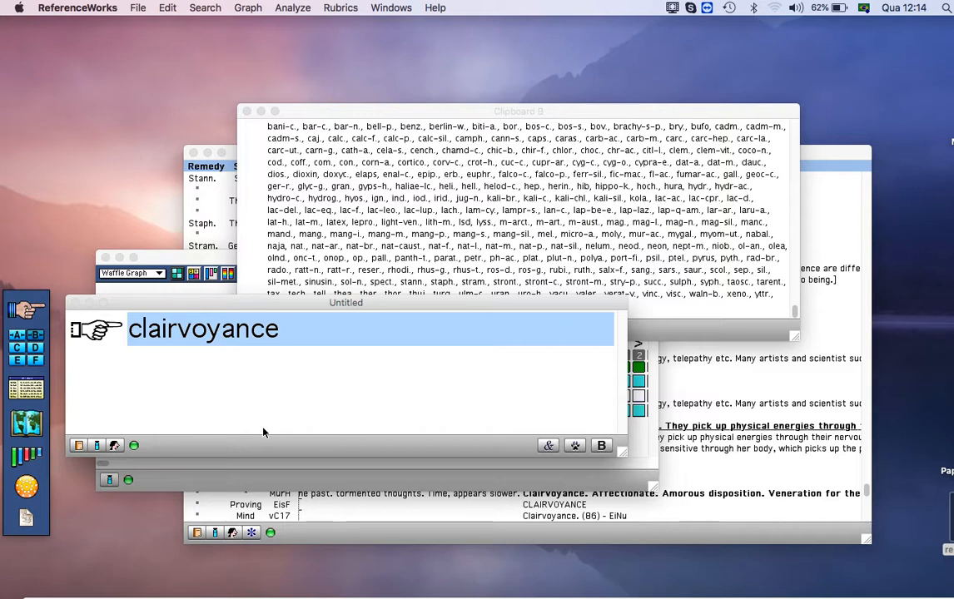
pyautogui.press('BackSpace')
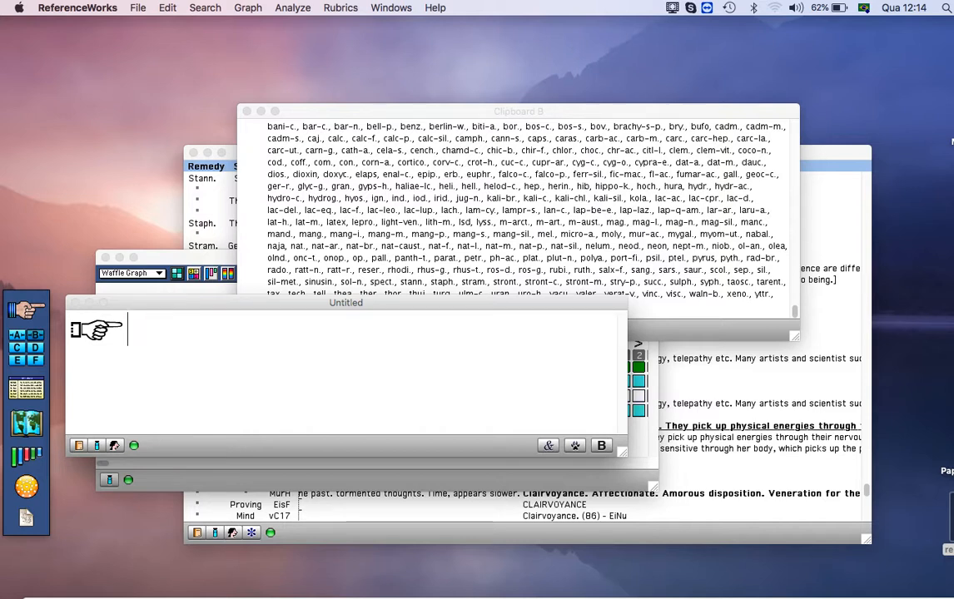
pyautogui.click(16, 350)
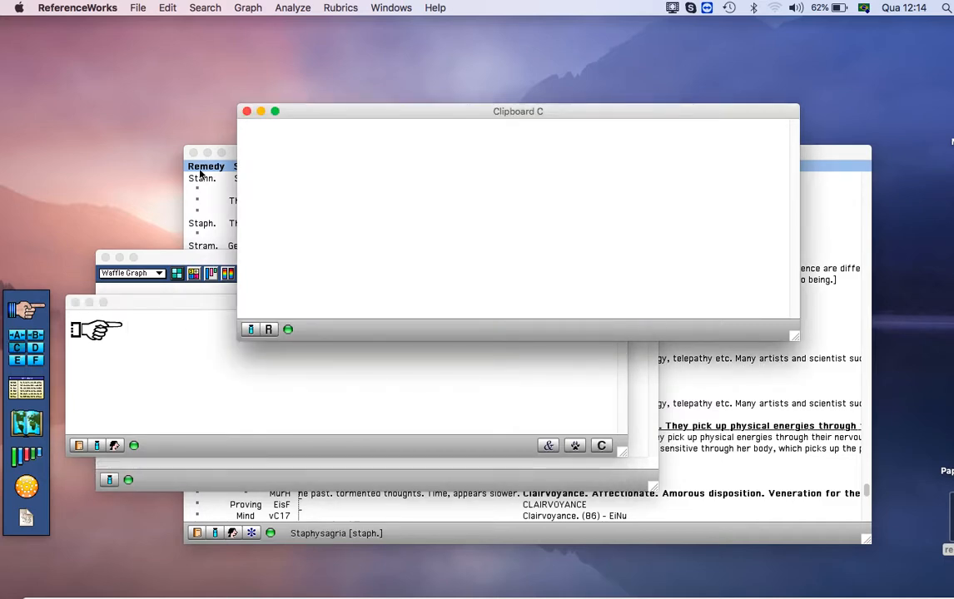
# Step: Close the References and Remedy Graph windows and move the Clipboard C window above the search document
pyautogui.click(210, 193)
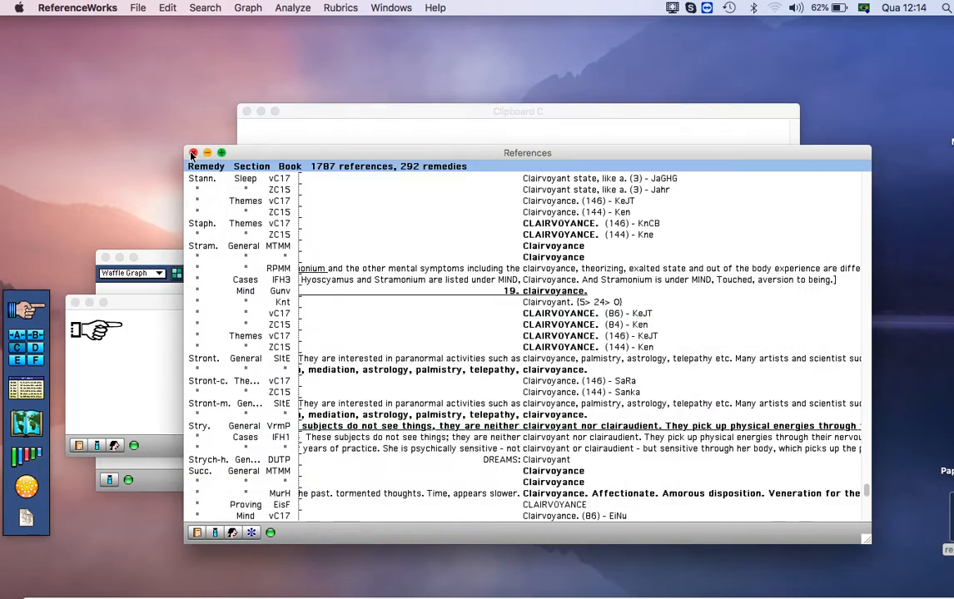
pyautogui.click(192, 154)
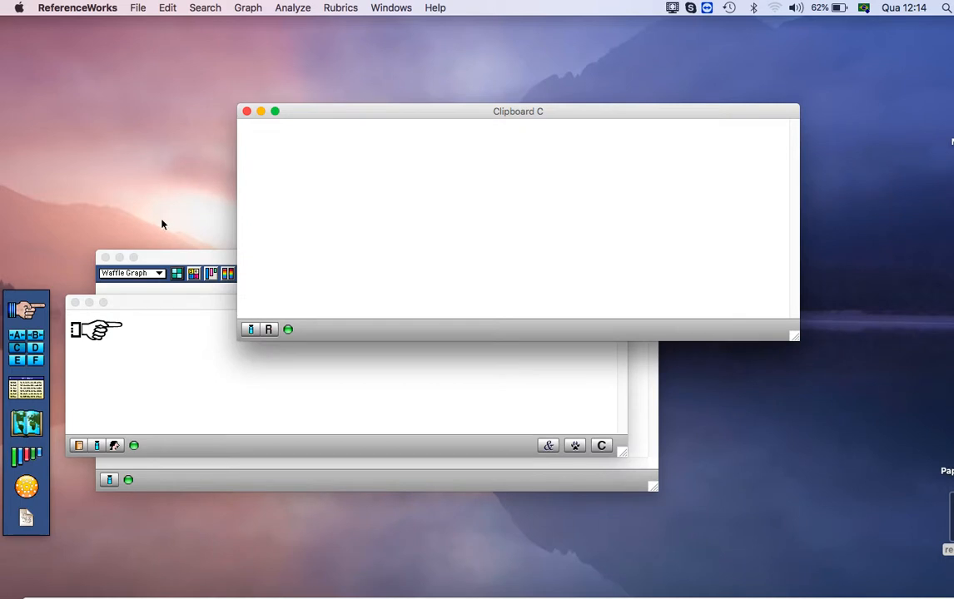
pyautogui.click(104, 259)
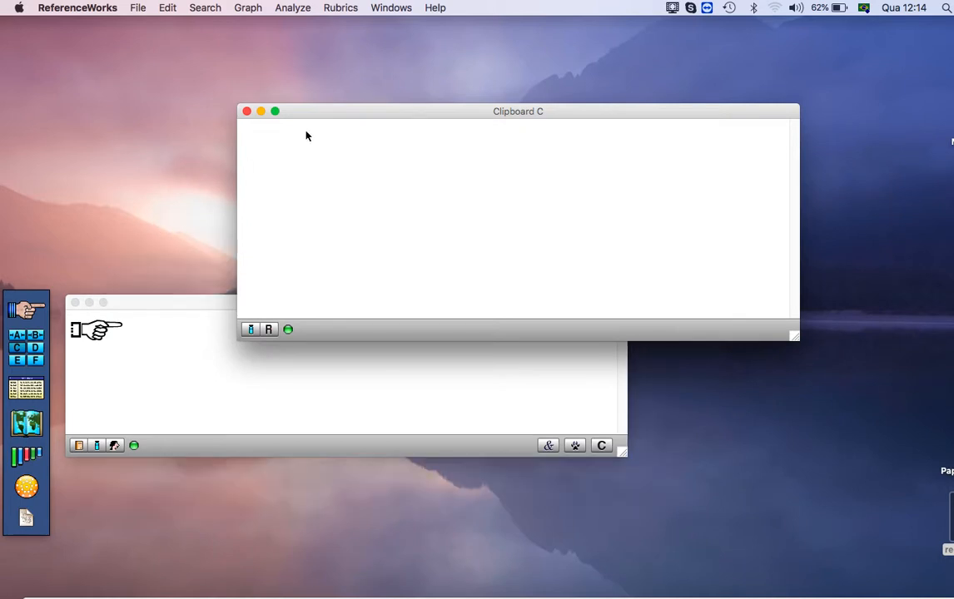
pyautogui.moveTo(342, 118); pyautogui.dragTo(390, 66)
# Step: Enter the query "fear" within two words of "insect" in the search document
pyautogui.click(180, 396)
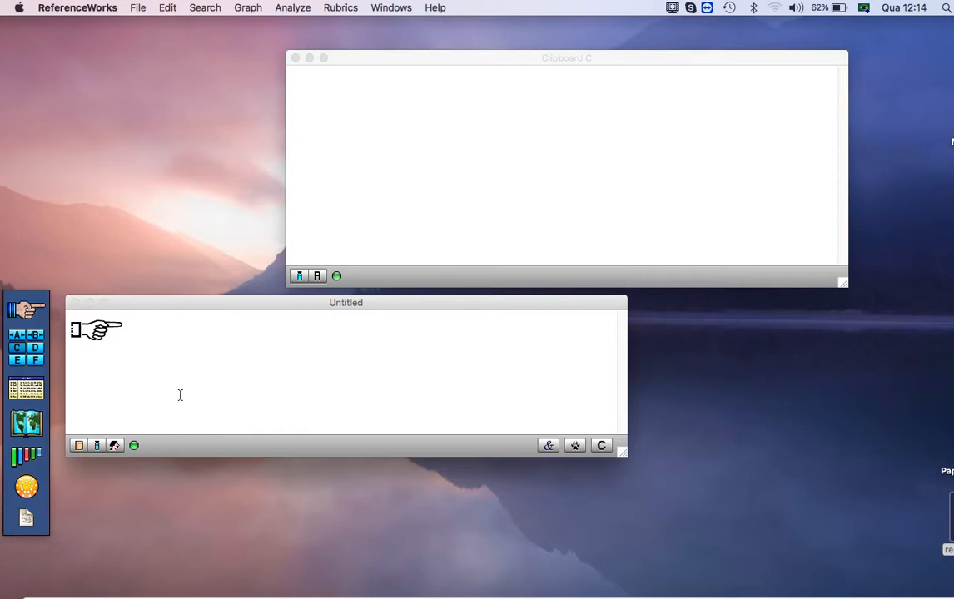
pyautogui.write('fear 2 ')
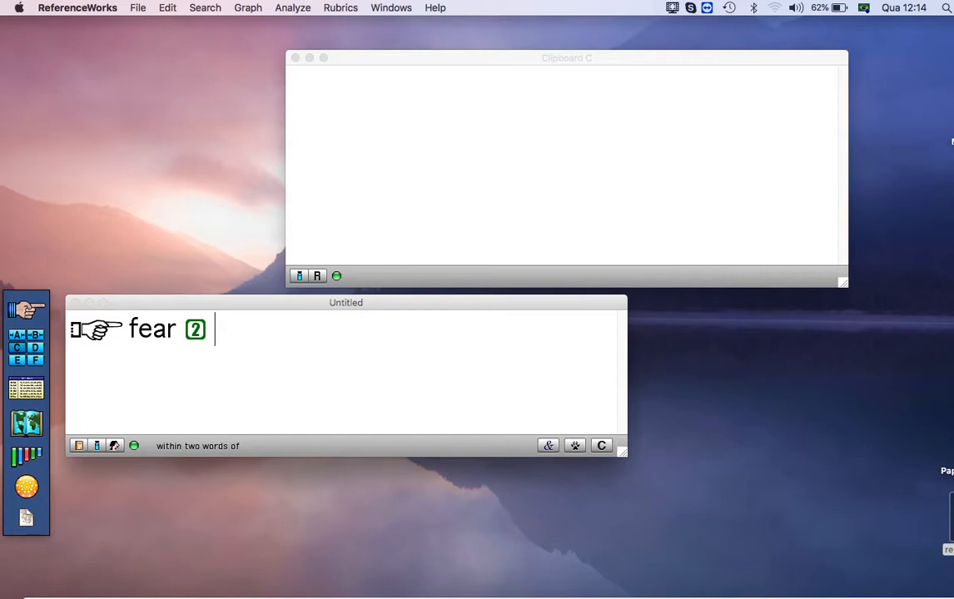
pyautogui.write('insect')
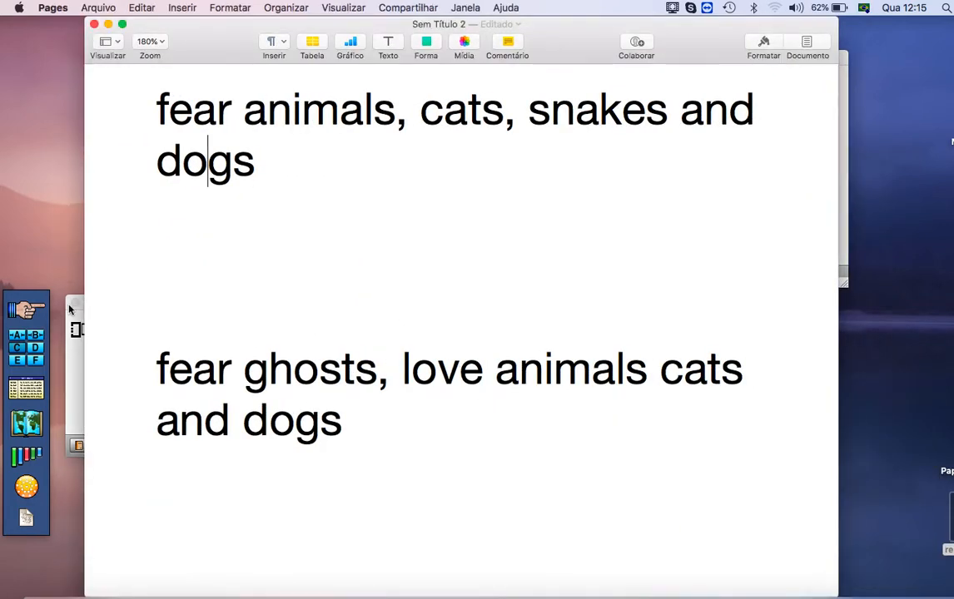
# Step: In the Pages document, delete all the sample text that follows the first word "fear"
pyautogui.moveTo(138, 108); pyautogui.dragTo(181, 163)
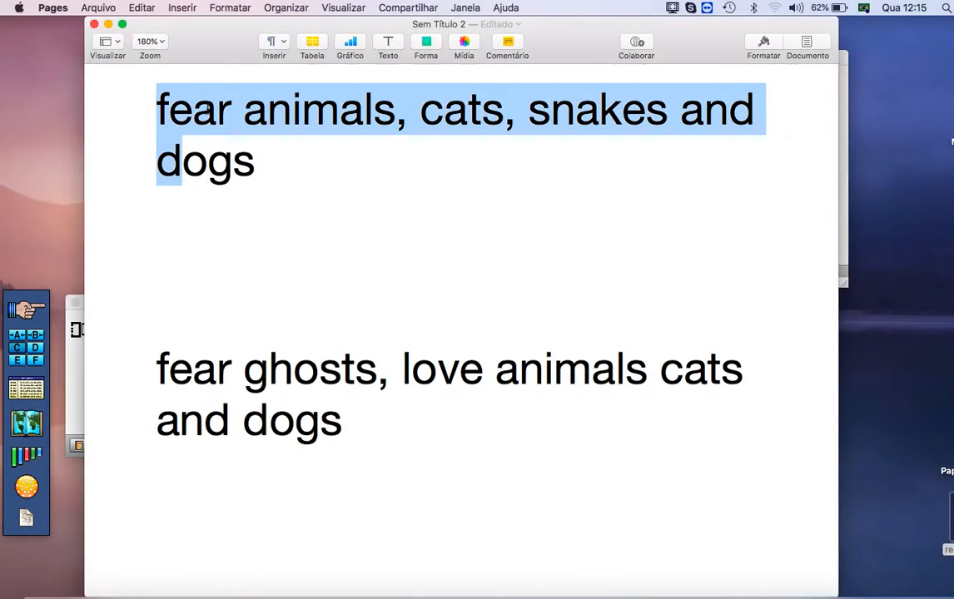
pyautogui.click(208, 108)
pyautogui.click(268, 108)
pyautogui.moveTo(248, 109); pyautogui.dragTo(390, 450)
pyautogui.press('BackSpace')
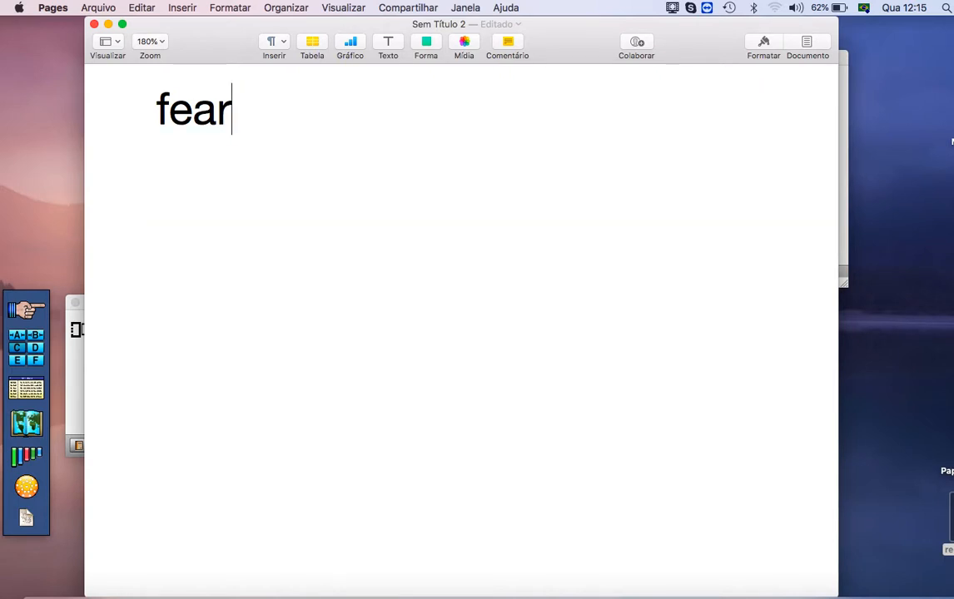
# Step: Insert the numbering "1- " before the word "fear" in the Pages document
pyautogui.click(151, 113)
pyautogui.write('1-')
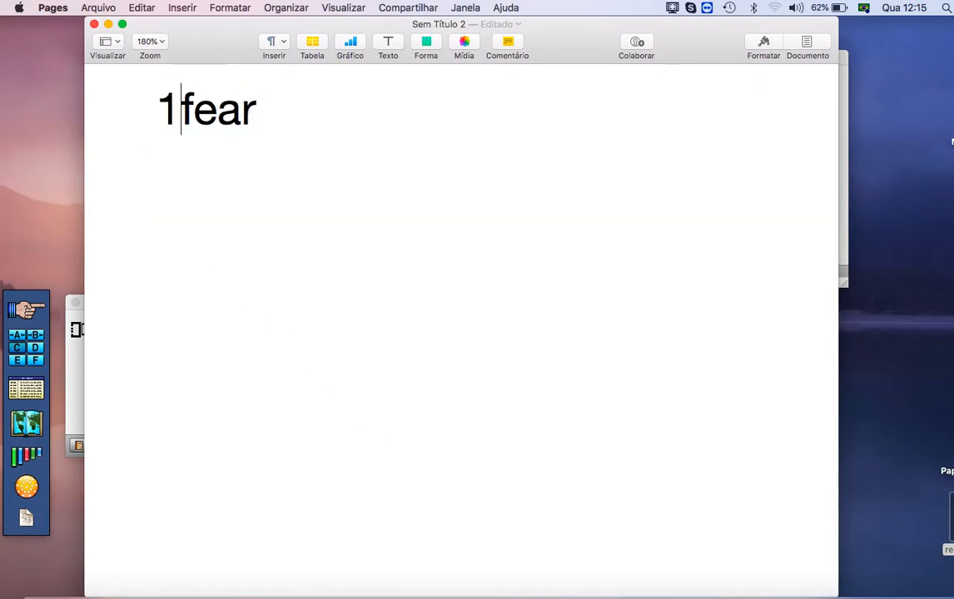
pyautogui.click(320, 109)
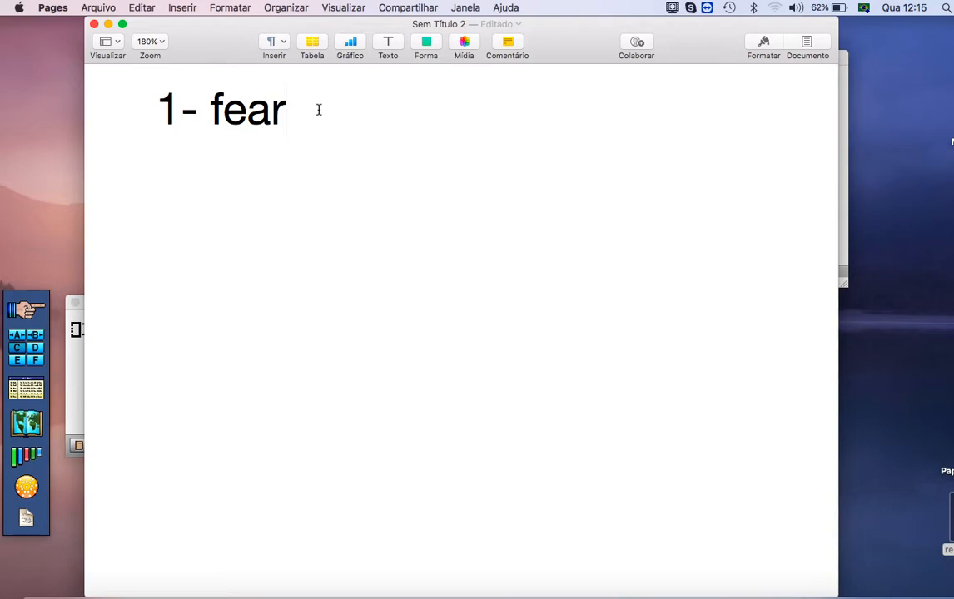
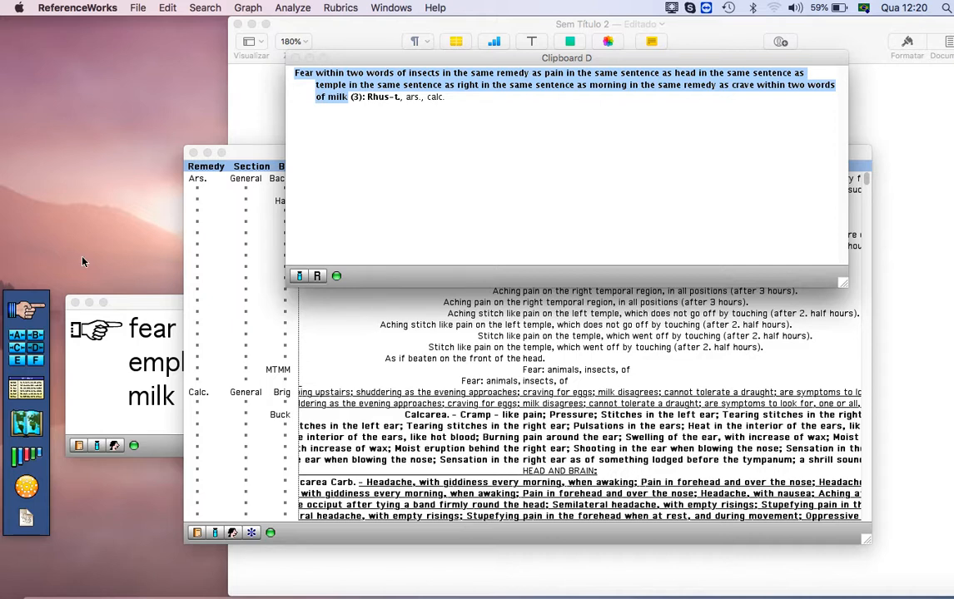
# Step: In ReferenceWorks, change the operator between "fear" and "insects" to within four words, run the search and show Clipboard D
pyautogui.click(129, 308)
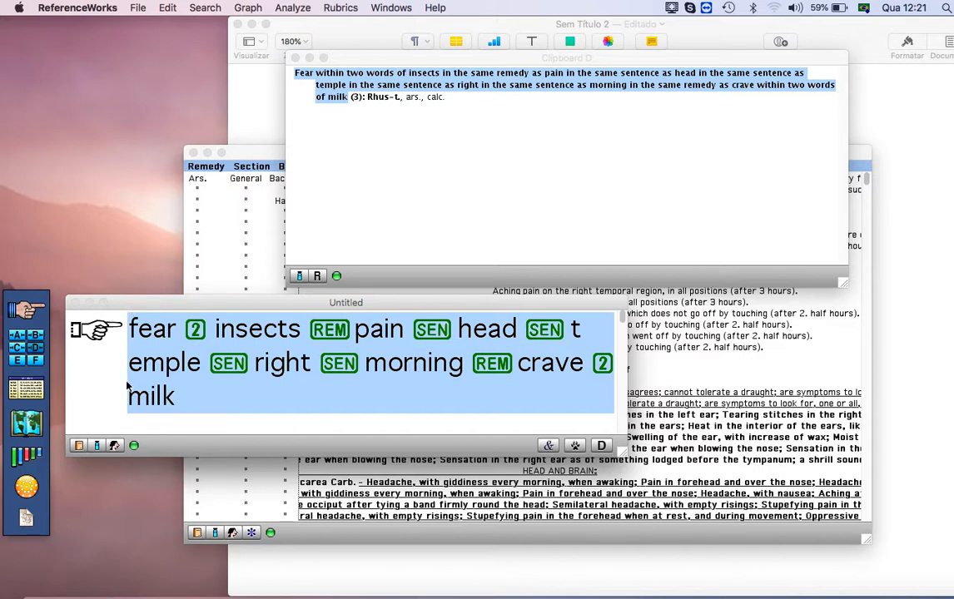
pyautogui.click(185, 391)
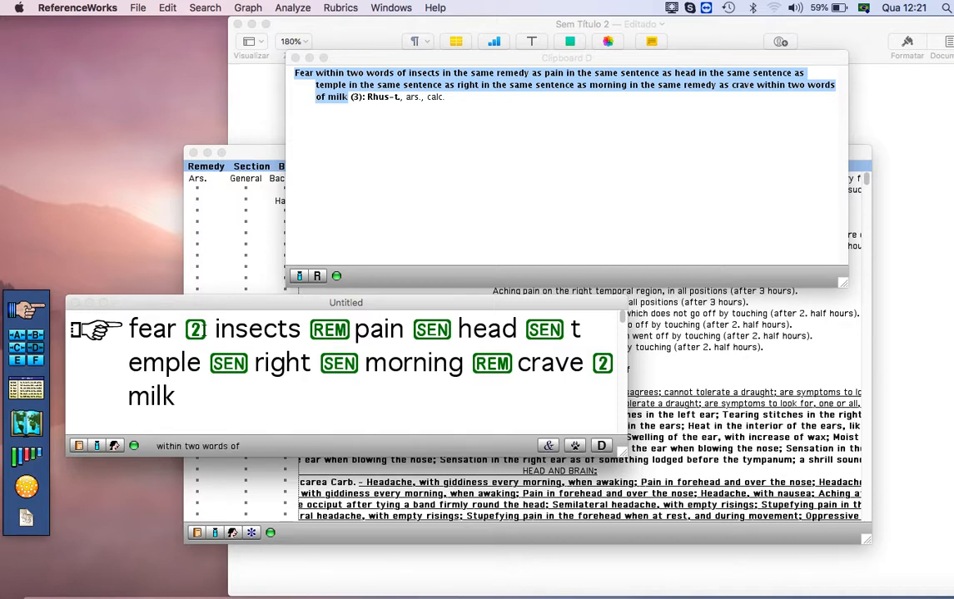
pyautogui.click(204, 330)
pyautogui.press('BackSpace')
pyautogui.write('4')
pyautogui.press('Return')
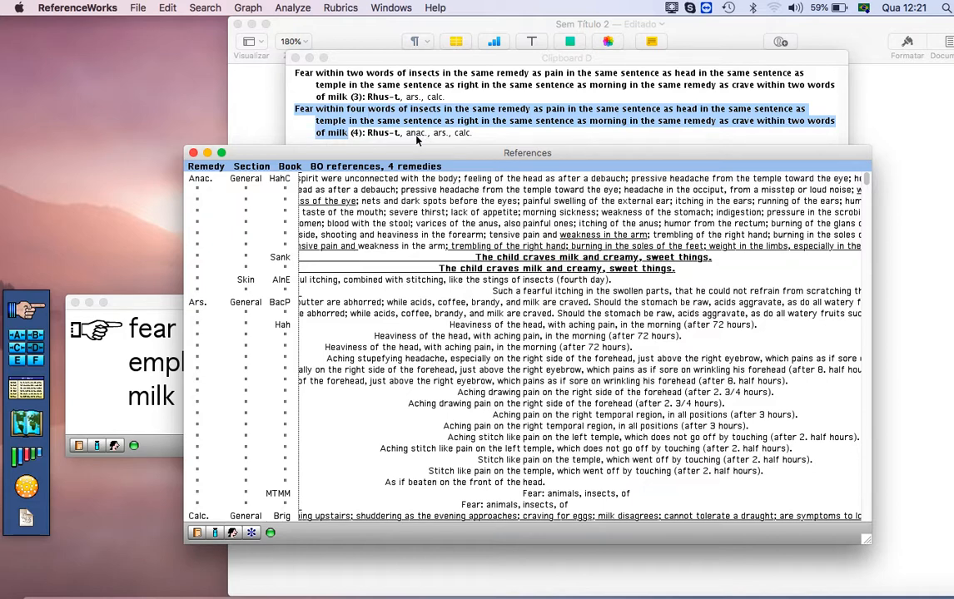
pyautogui.click(152, 310)
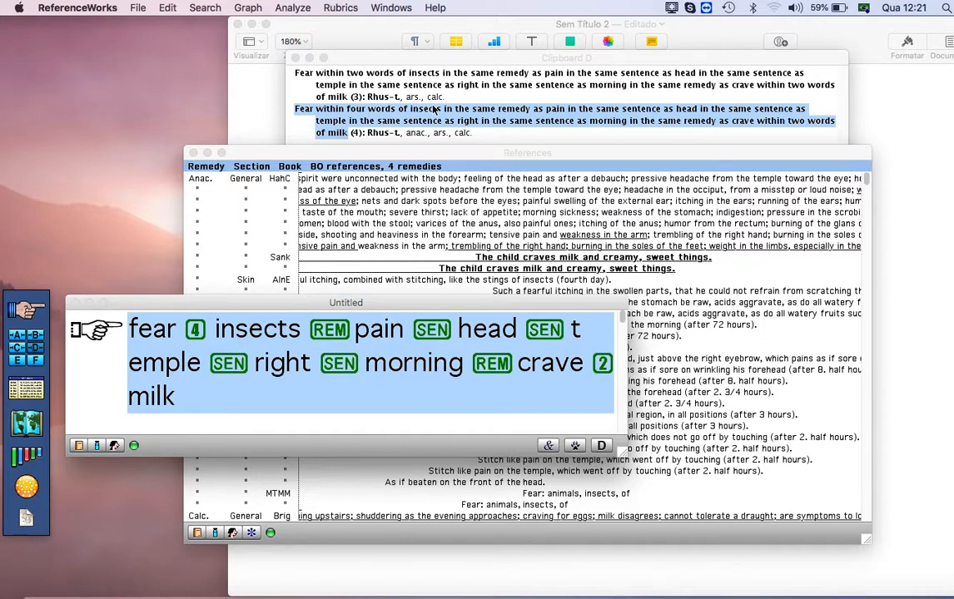
pyautogui.click(420, 104)
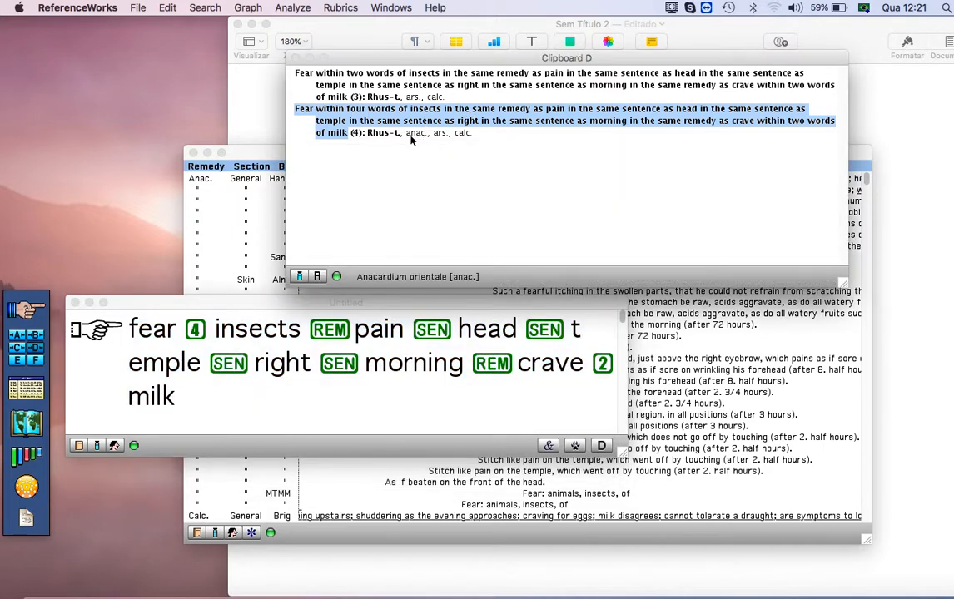
# Step: Remove "morning" and its same-sentence operator from the query, rerun the search and show Clipboard D
pyautogui.tripleClick(309, 388)
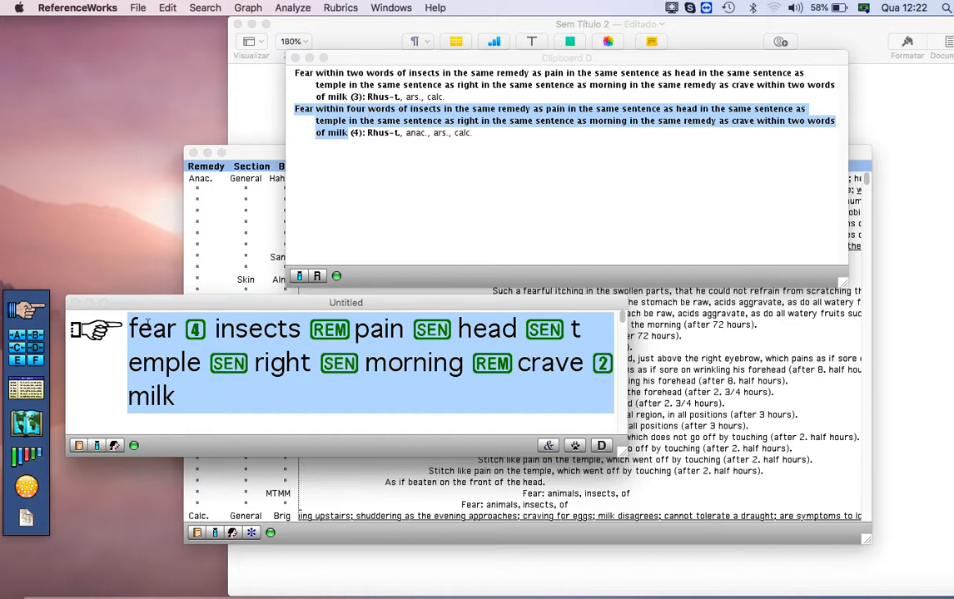
pyautogui.click(151, 396)
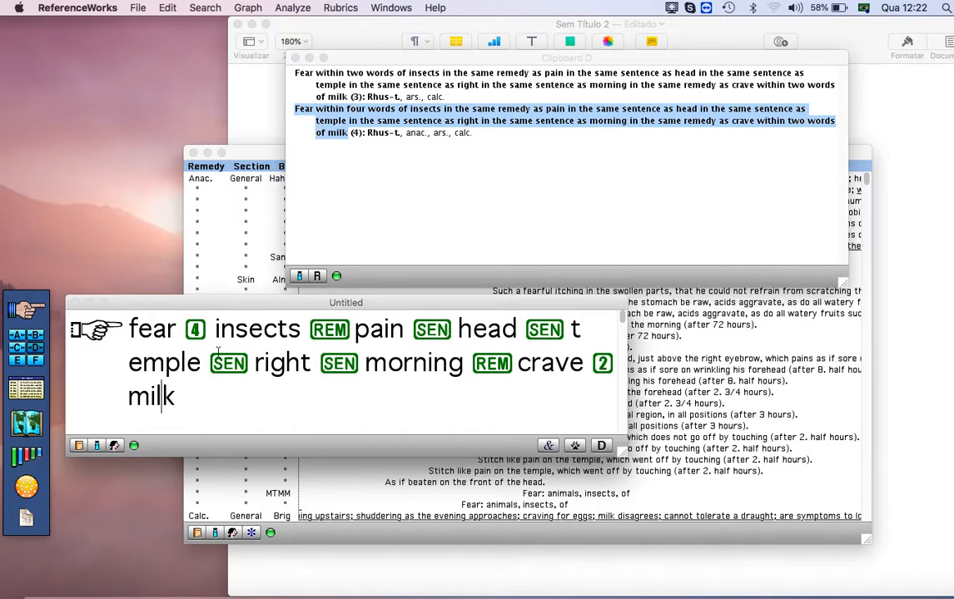
pyautogui.moveTo(384, 359)
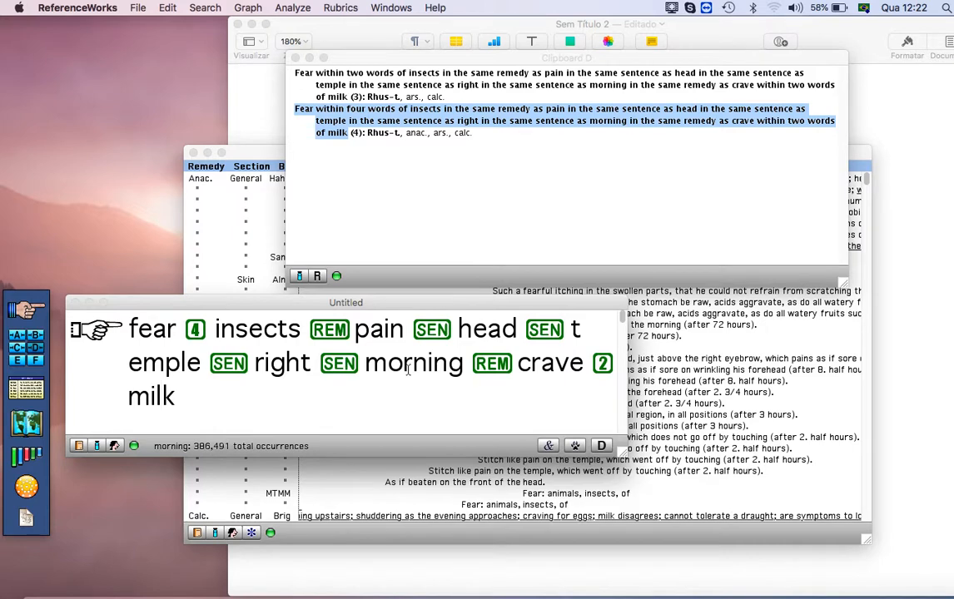
pyautogui.click(464, 363)
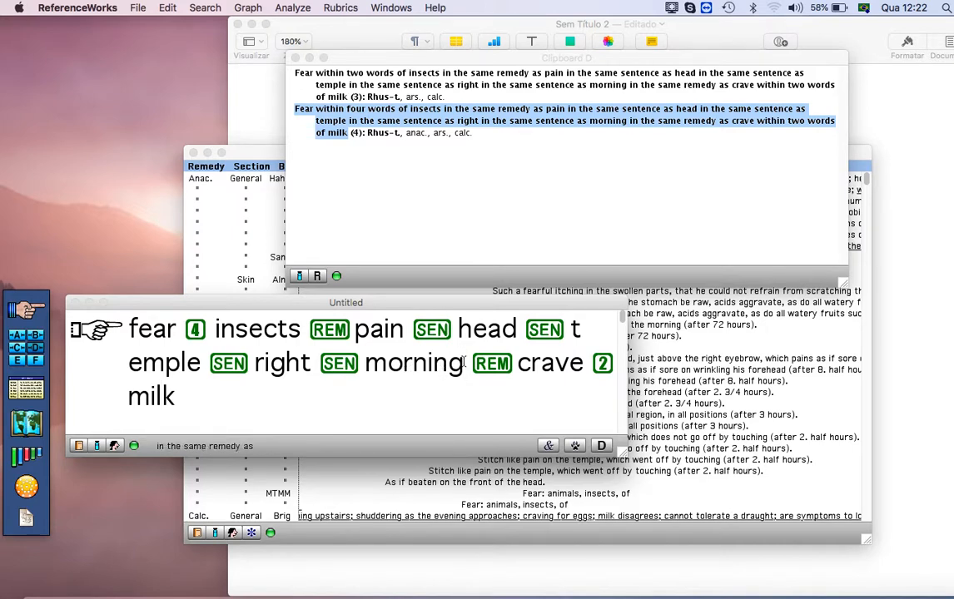
pyautogui.press('BackSpace')
pyautogui.press('BackSpace')
pyautogui.press('BackSpace')
pyautogui.press('BackSpace')
pyautogui.press('BackSpace')
pyautogui.press('BackSpace')
pyautogui.press('BackSpace')
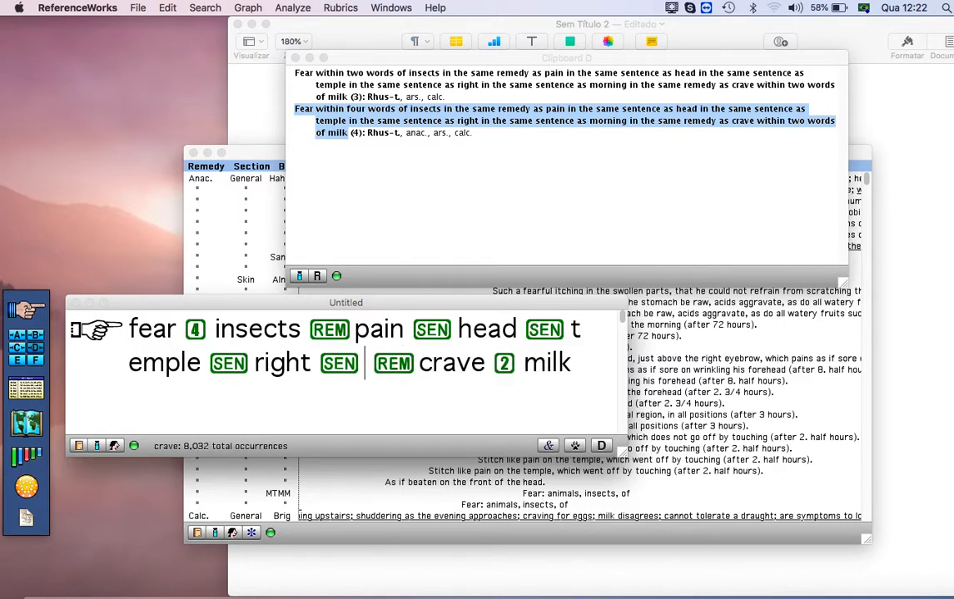
pyautogui.press('BackSpace')
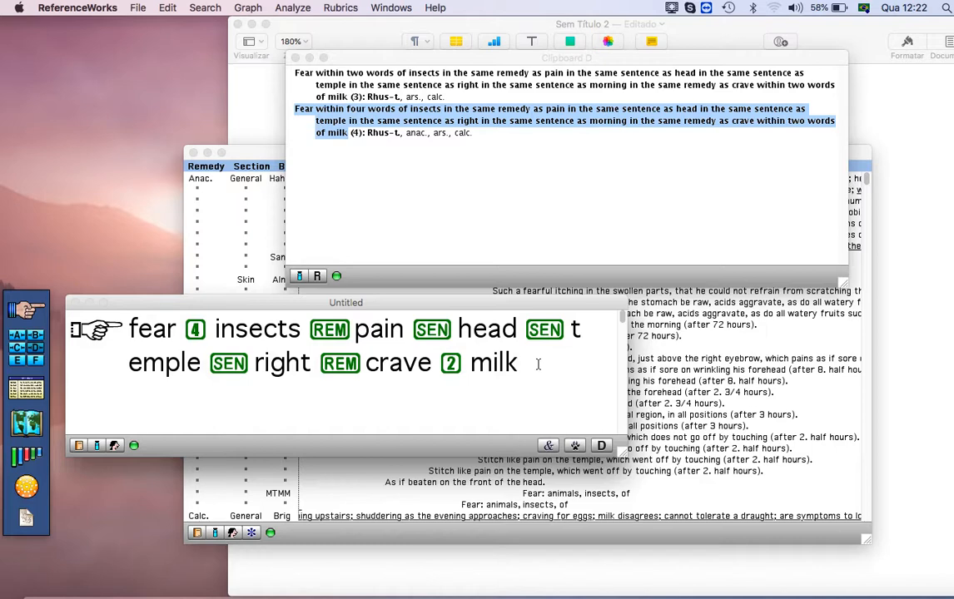
pyautogui.press('Return')
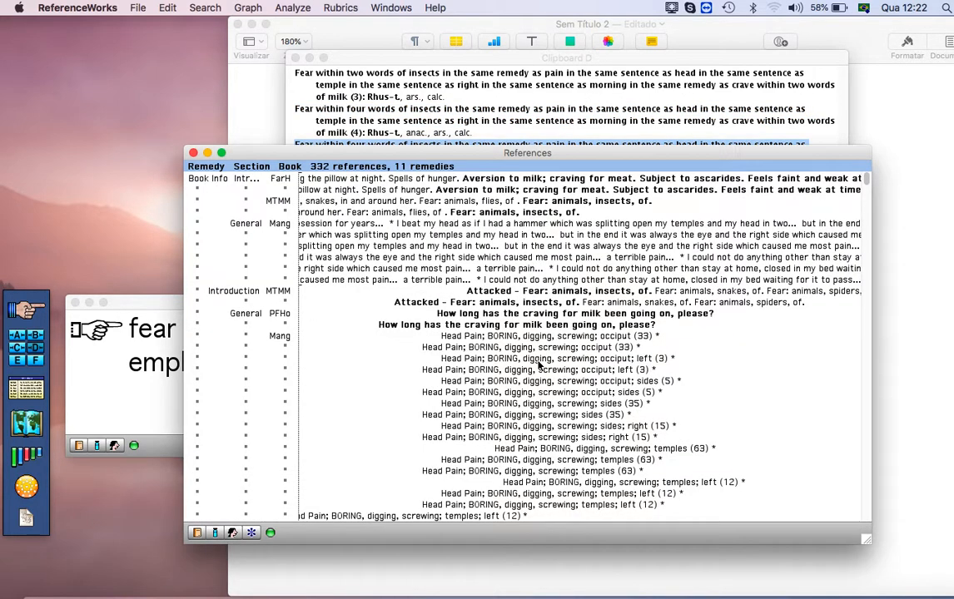
pyautogui.click(557, 123)
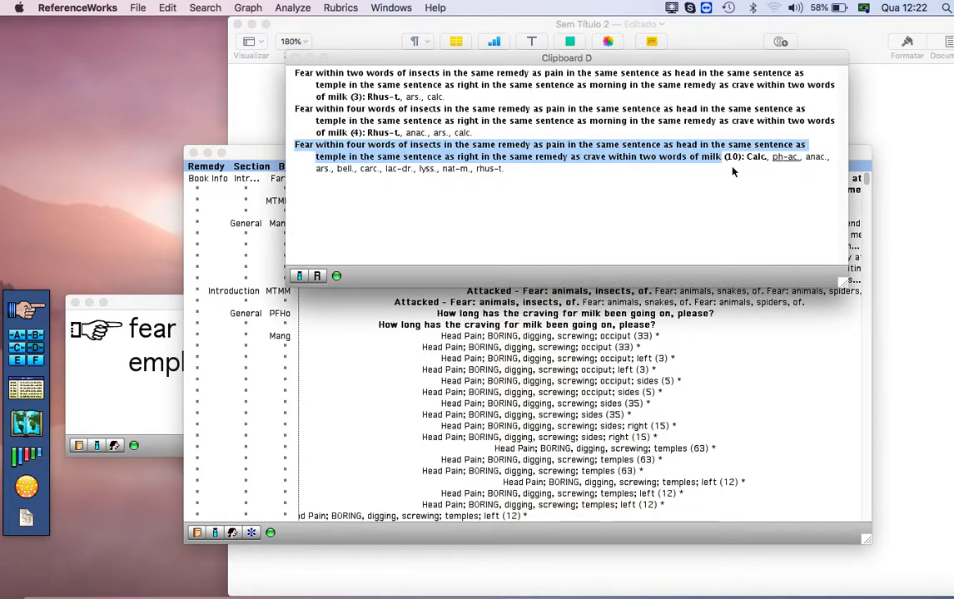
# Step: Extend the query with "cold" within three words of "milk" and run the search
pyautogui.click(152, 311)
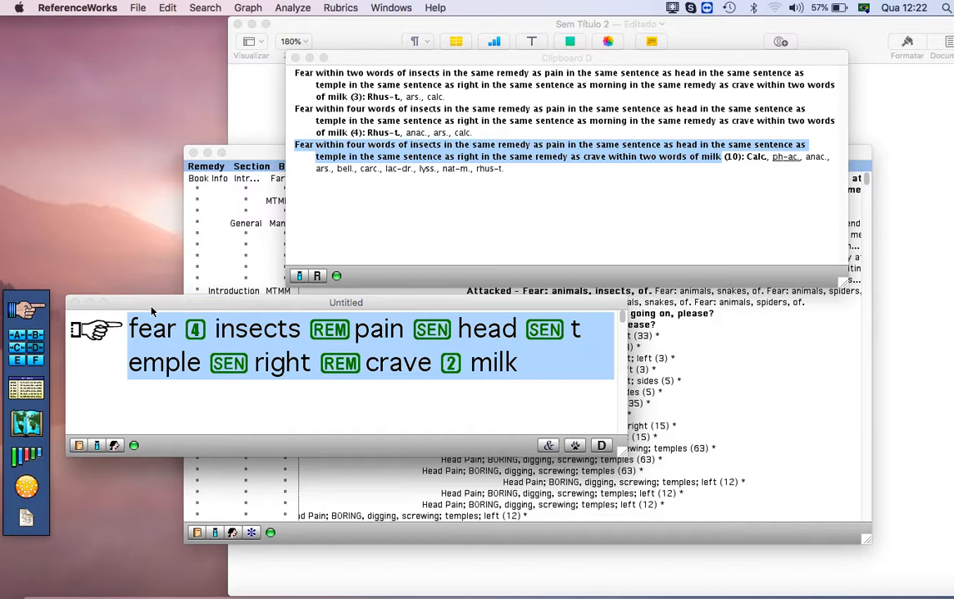
pyautogui.click(521, 365)
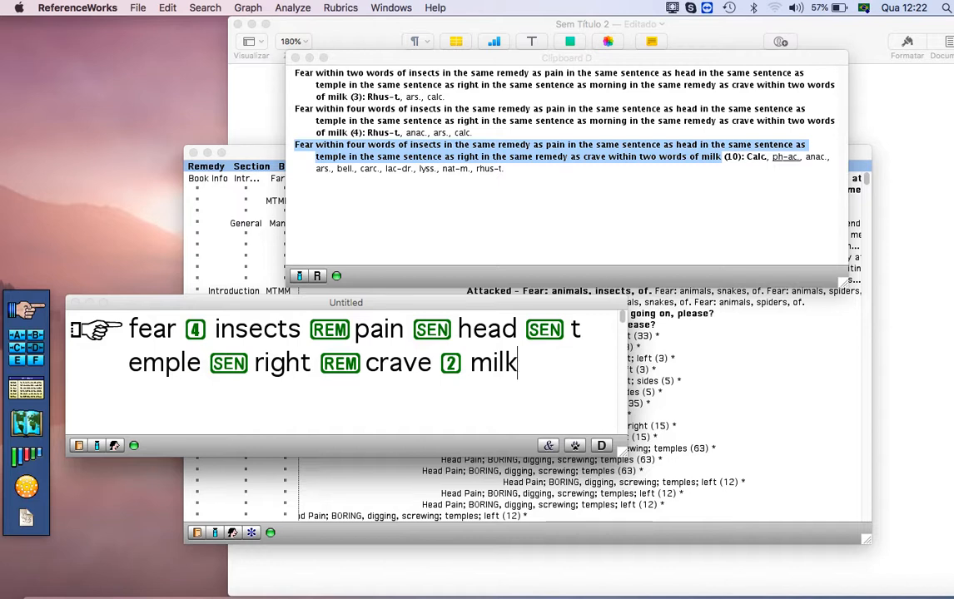
pyautogui.write('3 cold')
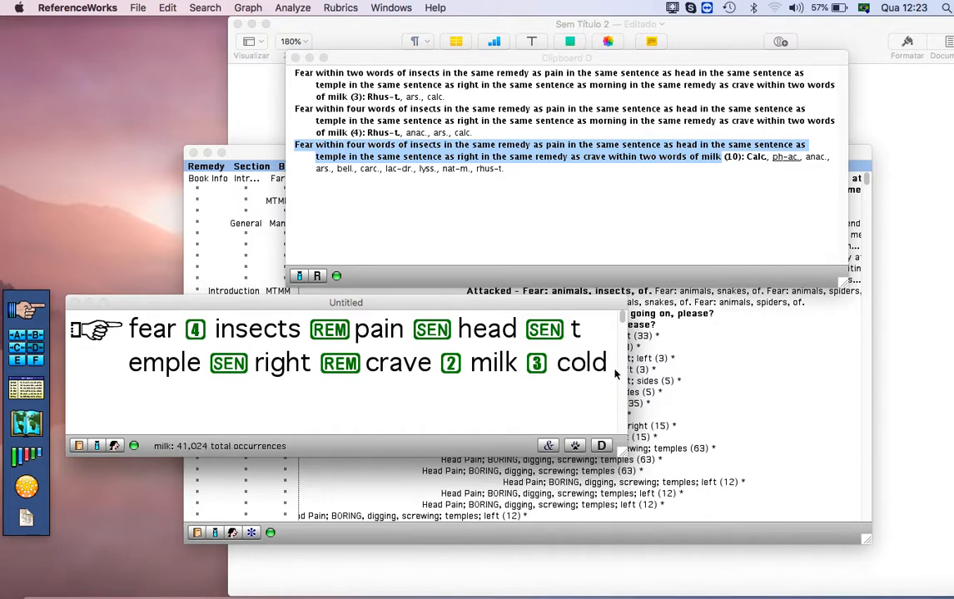
pyautogui.press('Return')
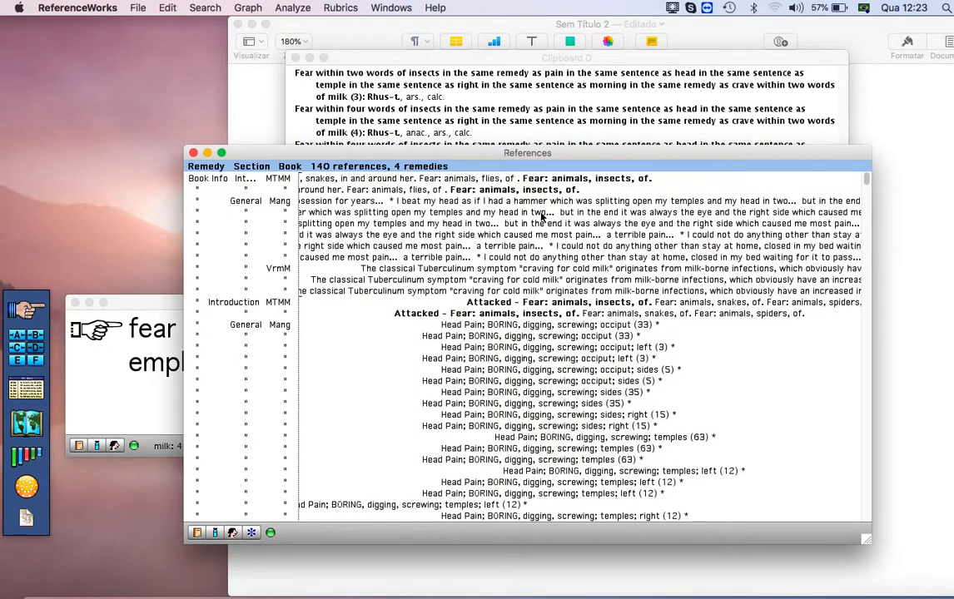
# Step: Try the search with "icy" in place of "cold" at the end of the query
pyautogui.click(132, 403)
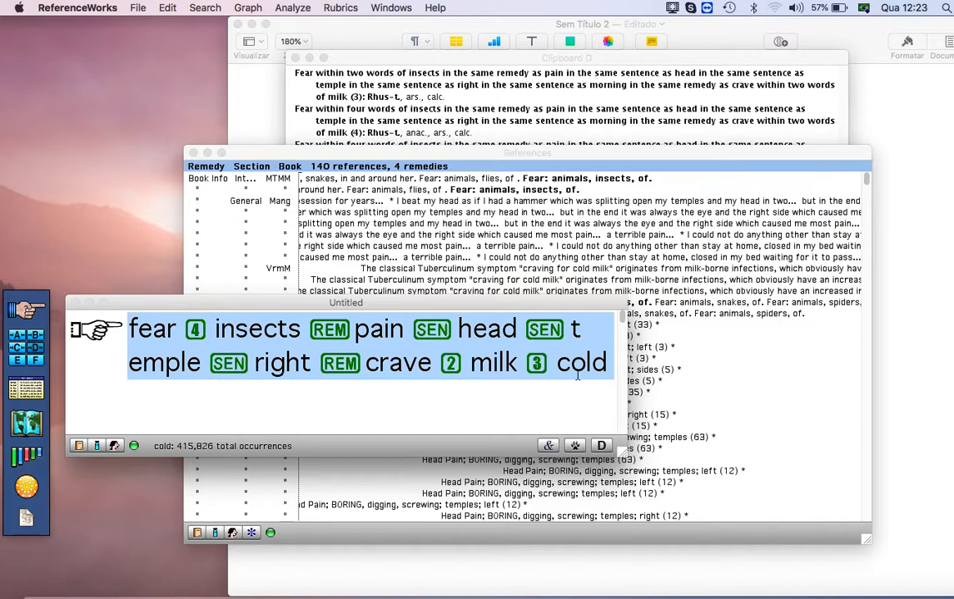
pyautogui.click(578, 376)
pyautogui.press('BackSpace')
pyautogui.press('BackSpace')
pyautogui.press('BackSpace')
pyautogui.press('BackSpace')
pyautogui.write('icy')
pyautogui.press('Return')
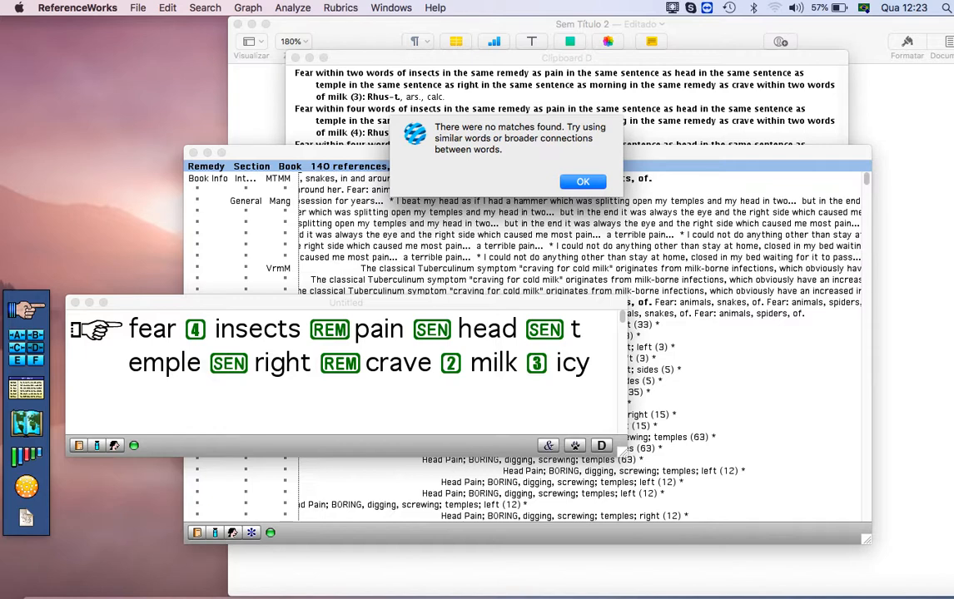
pyautogui.click(586, 182)
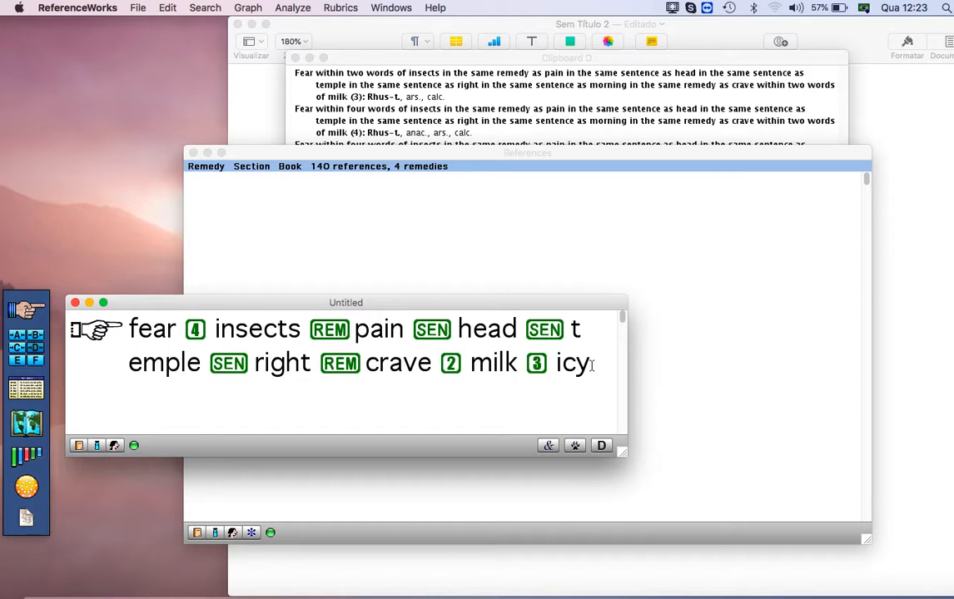
# Step: Replace the query's last term with the alternatives "icy/cold" and run the search
pyautogui.press('BackSpace')
pyautogui.press('BackSpace')
pyautogui.press('BackSpace')
pyautogui.write('icy/cold')
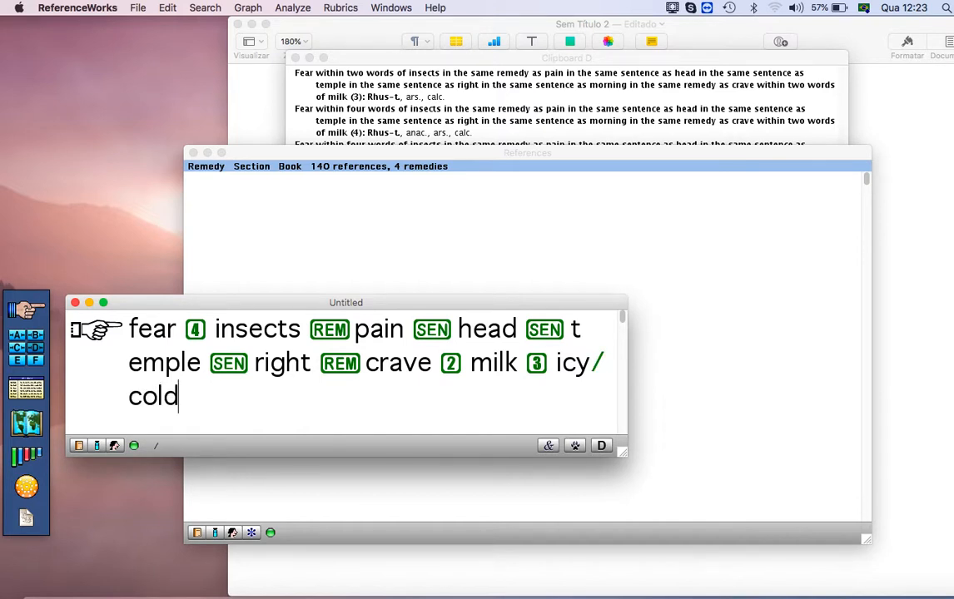
pyautogui.press('Return')
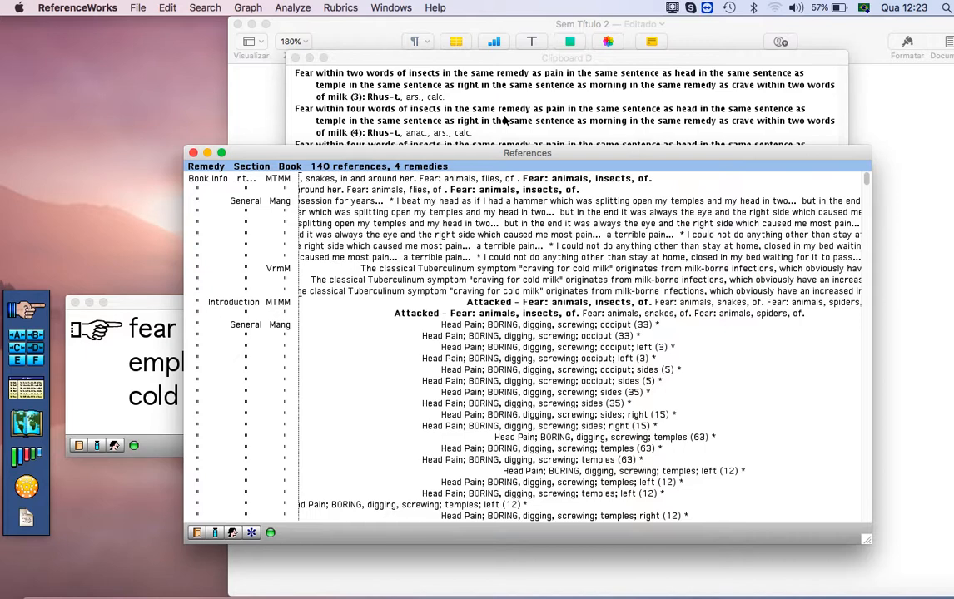
# Step: Try to open the online program manual from the program's help and close its browser window
pyautogui.click(135, 306)
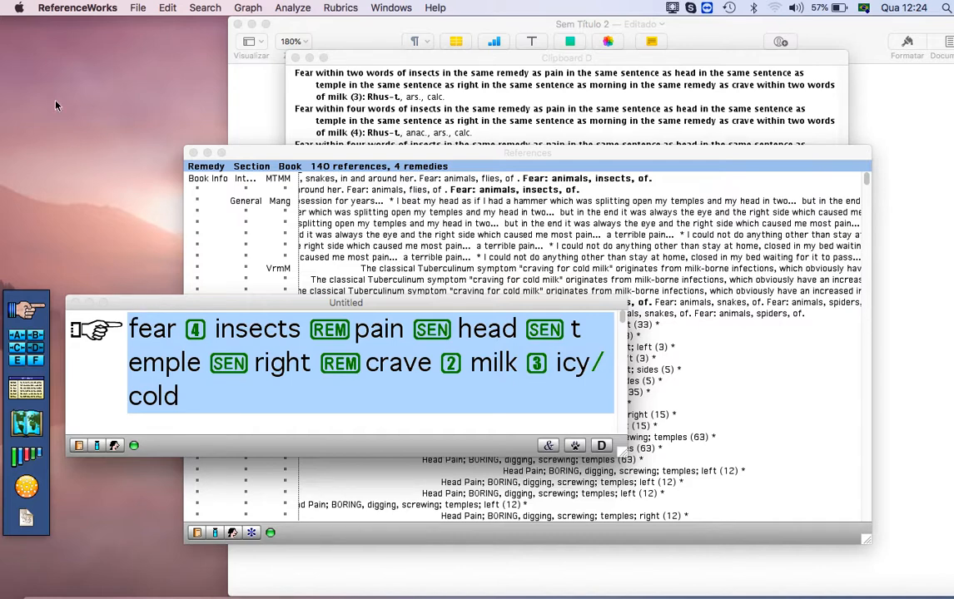
pyautogui.click(118, 191)
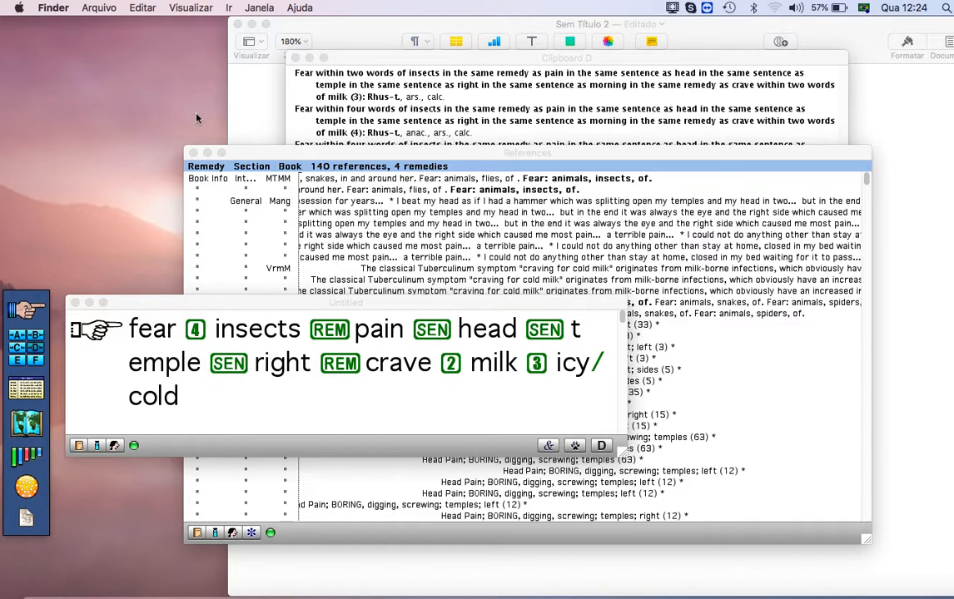
pyautogui.click(145, 303)
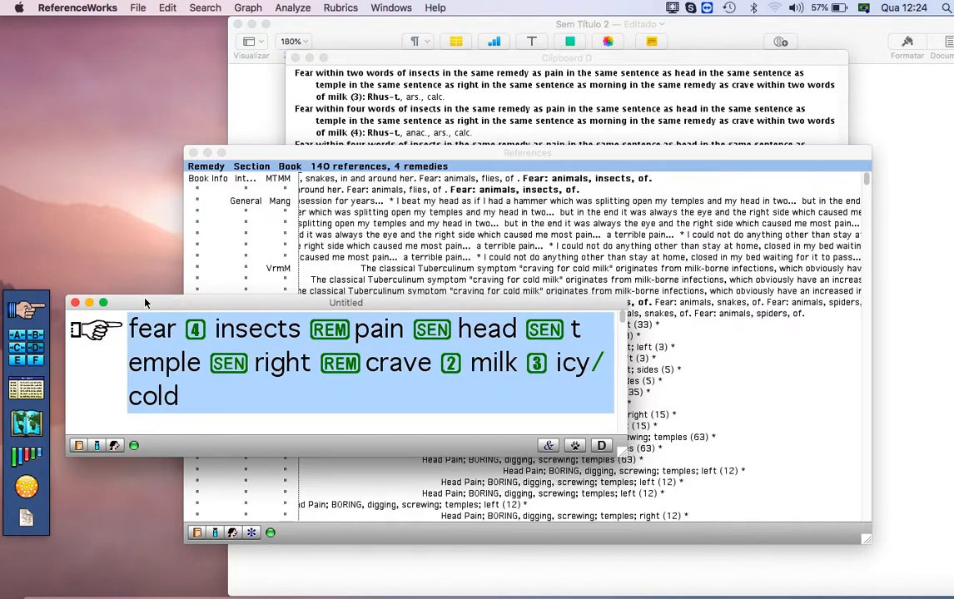
pyautogui.click(391, 9)
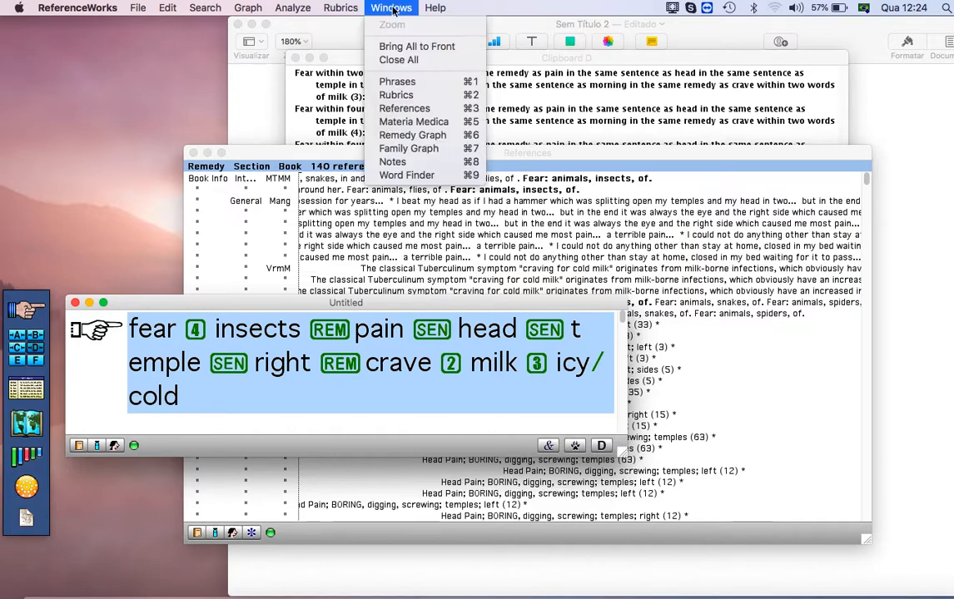
pyautogui.moveTo(437, 12)
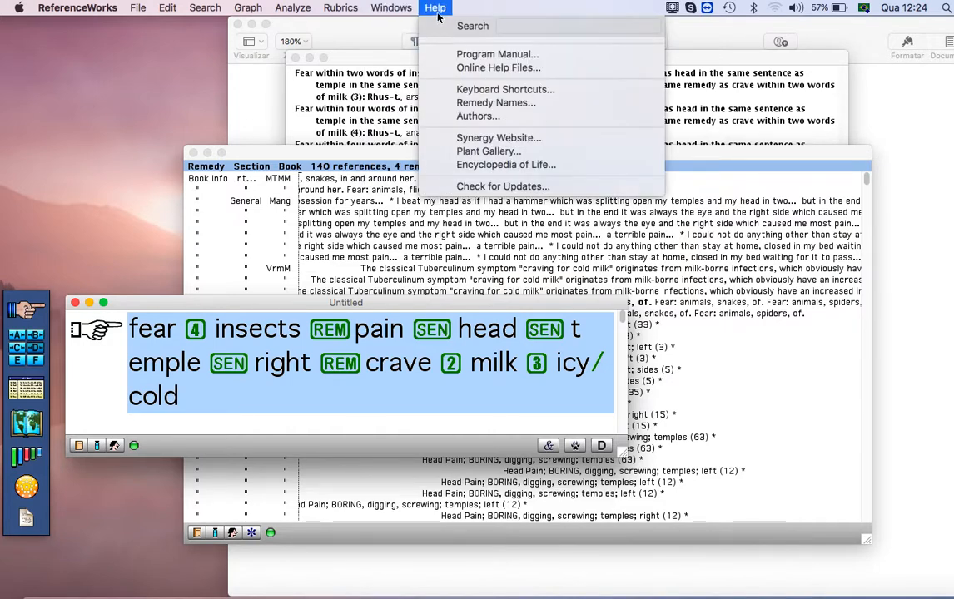
pyautogui.click(488, 55)
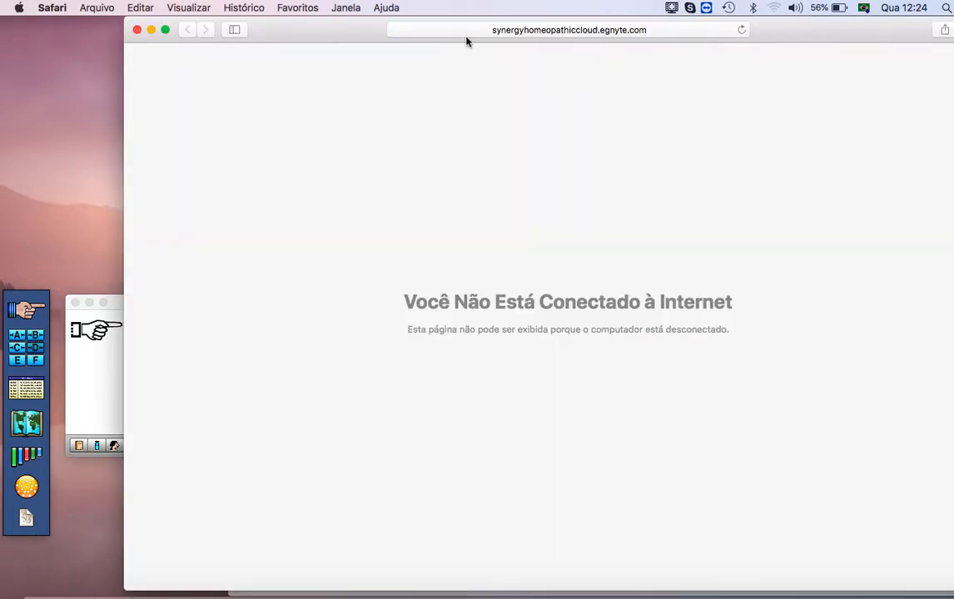
pyautogui.click(137, 29)
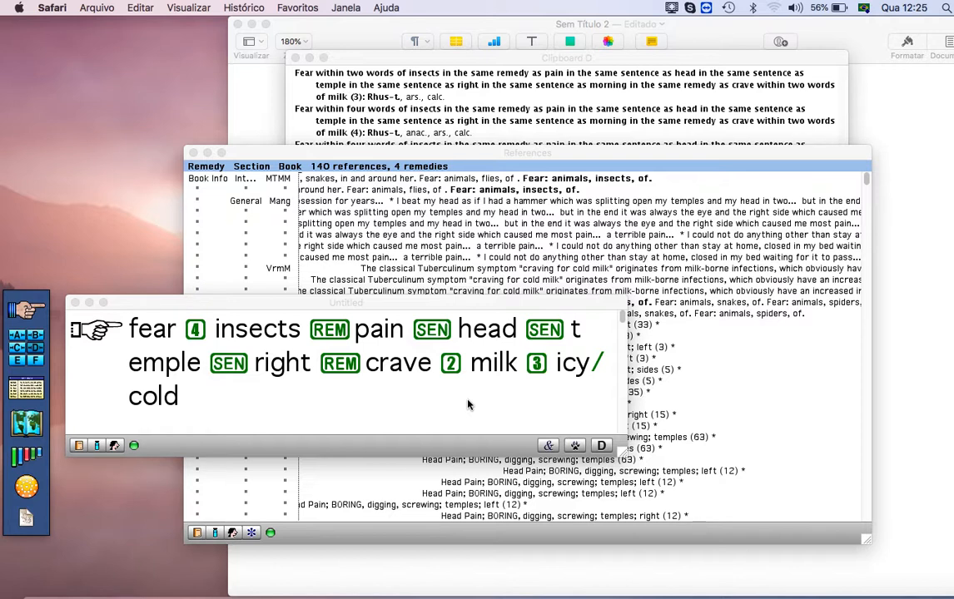
# Step: Display the Family Graph of Clipboard D with its mineral maps and close it again
pyautogui.click(27, 489)
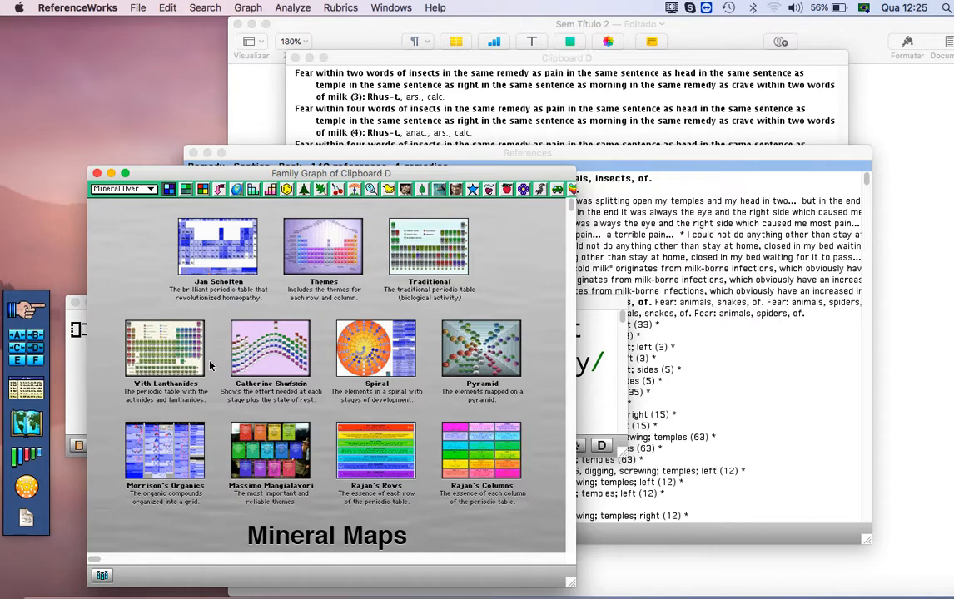
pyautogui.click(96, 174)
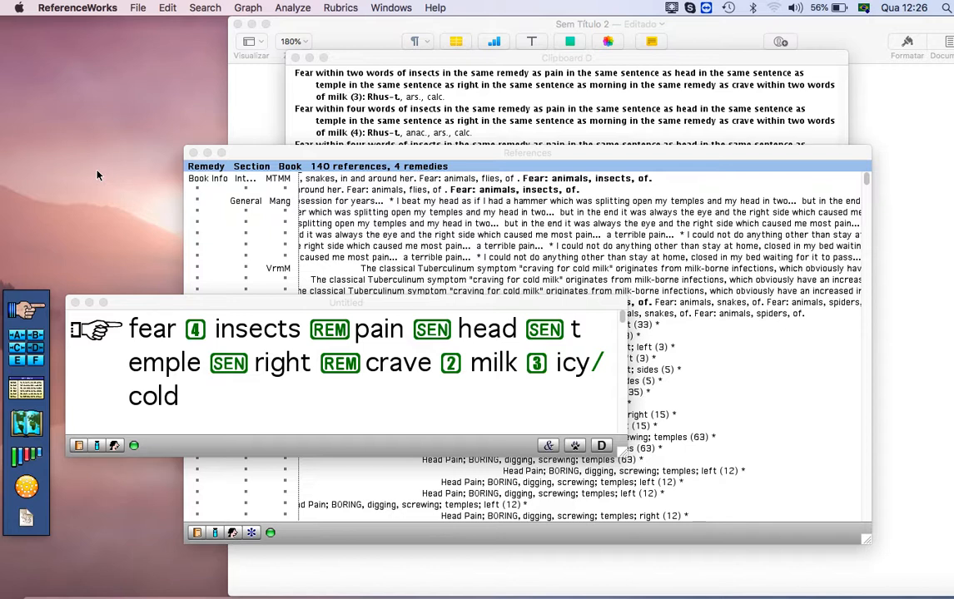
pyautogui.click(936, 597)
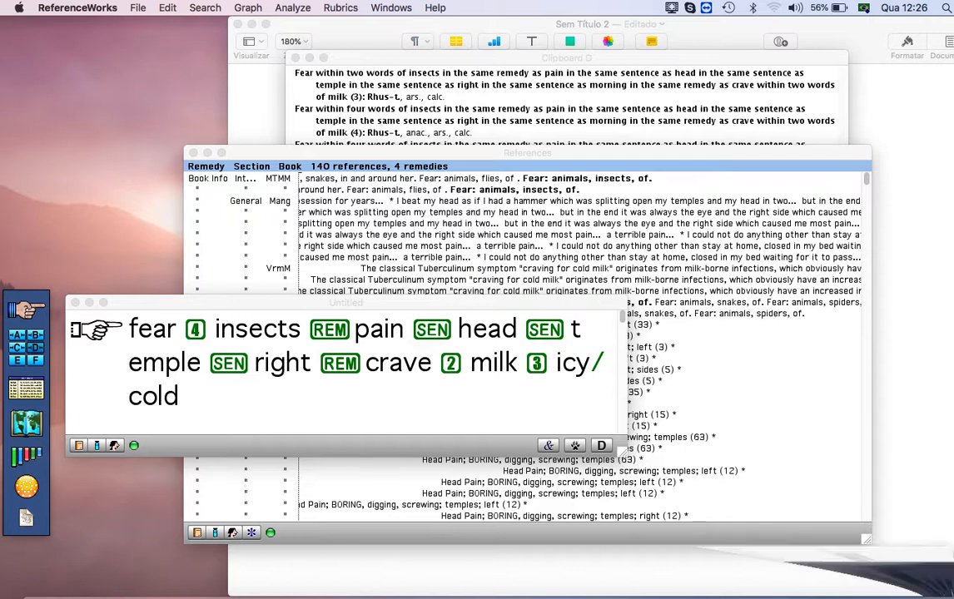